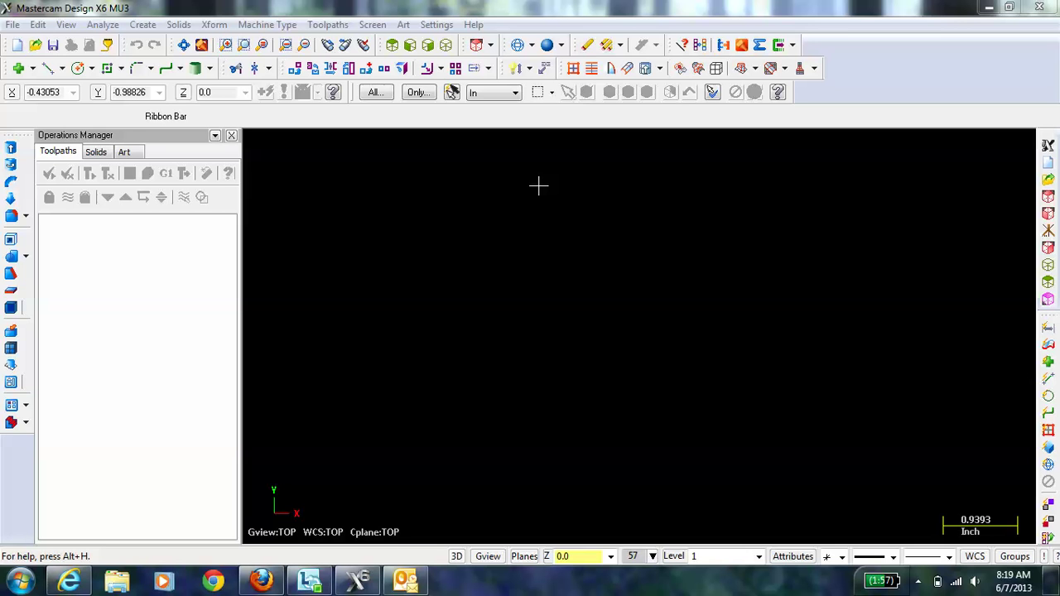
- In System Configuration, turn on Edge curves in the Converters settings
click(439, 25)
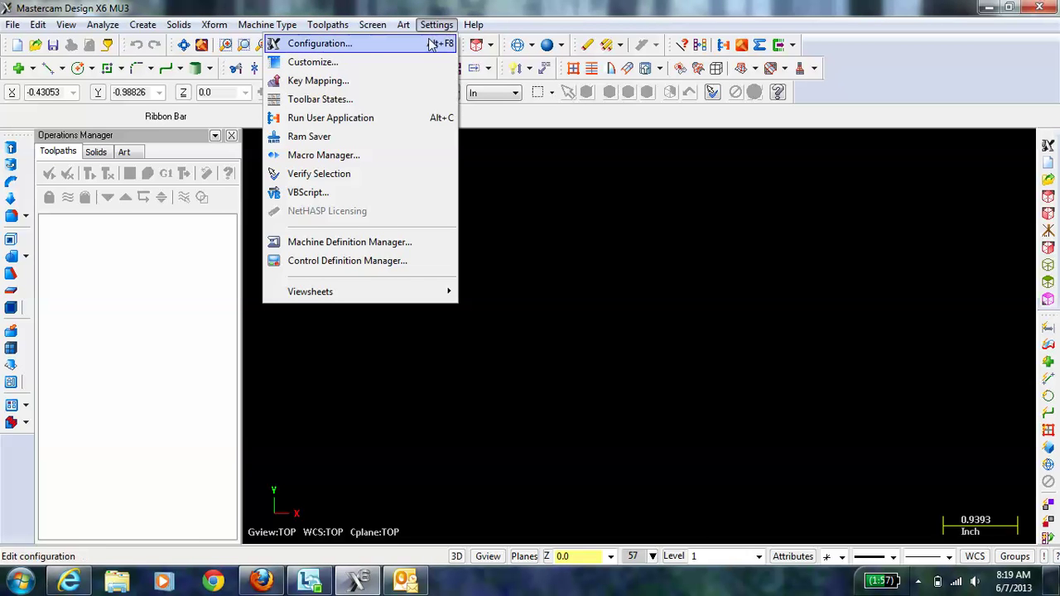
click(430, 44)
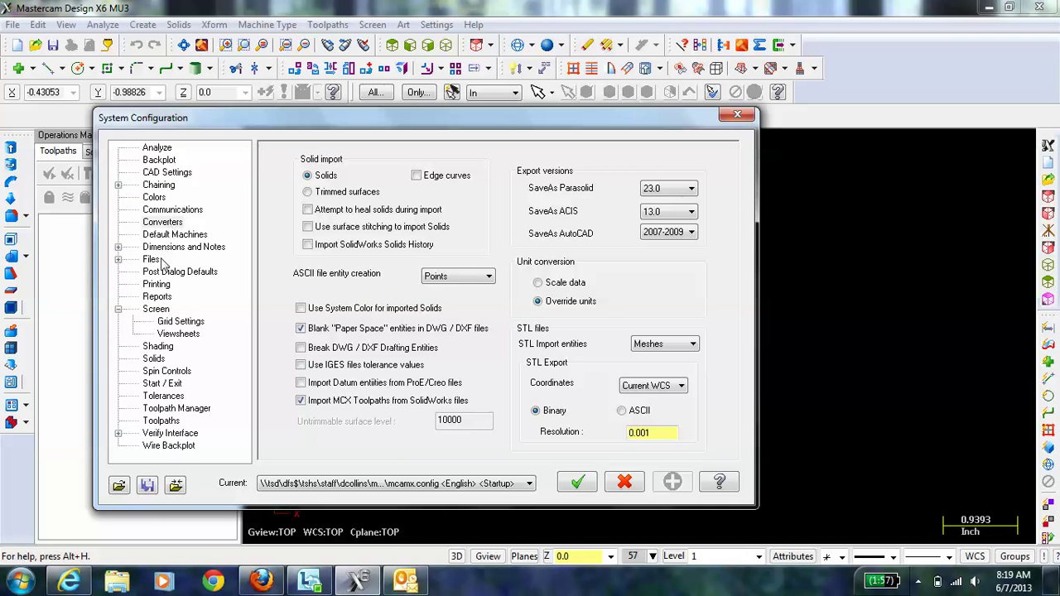
click(162, 222)
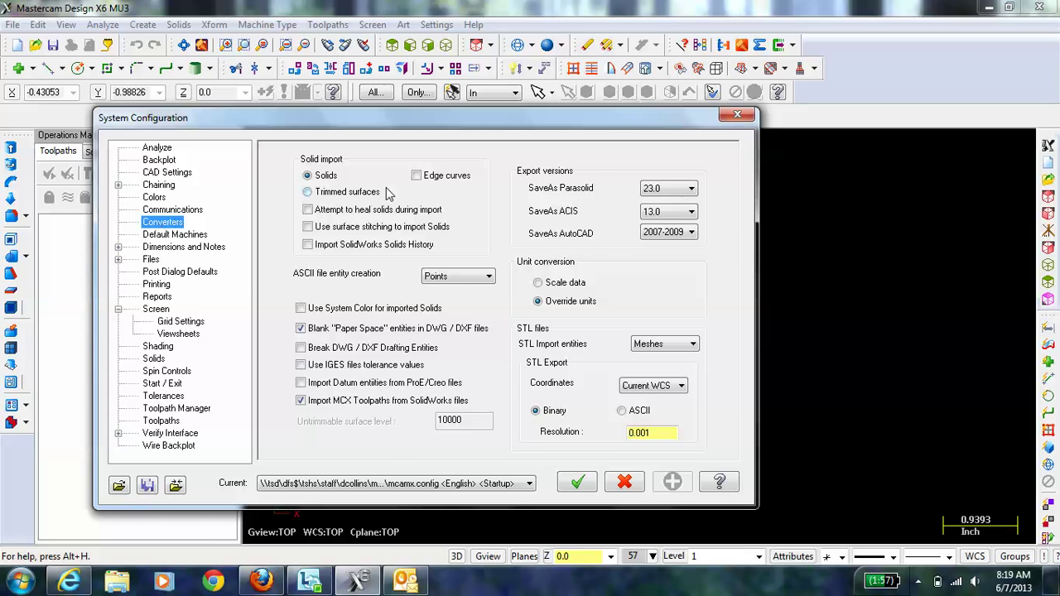
click(416, 177)
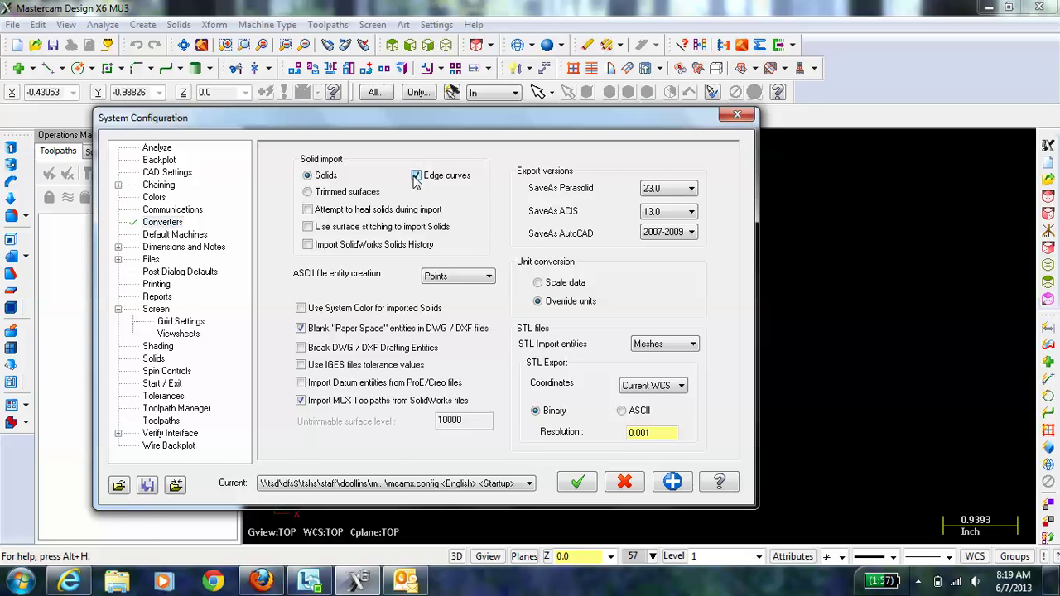
drag(412, 126, 556, 113)
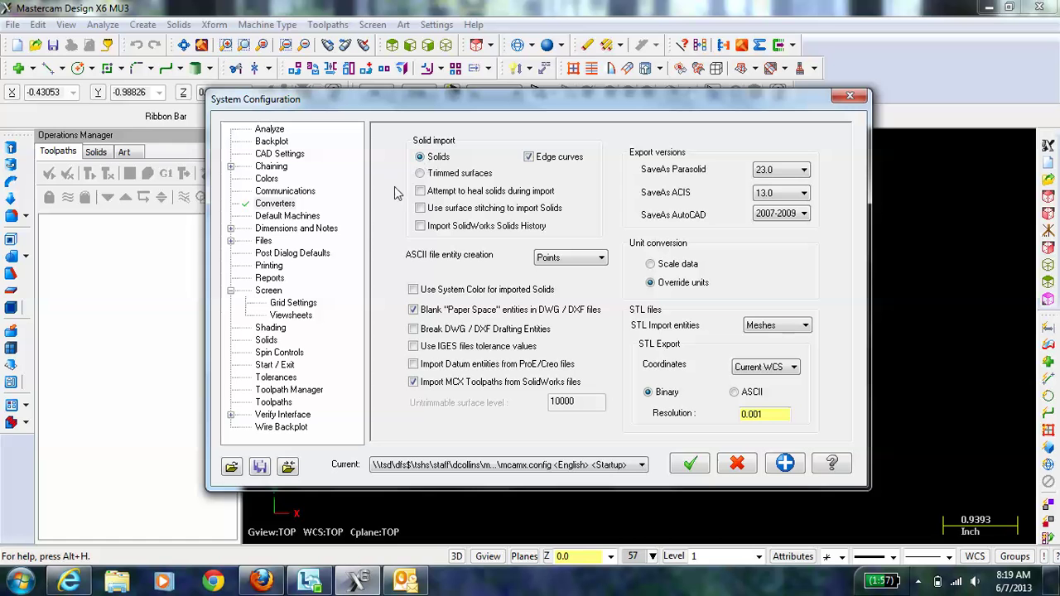
- Turn on Visible Grid in Screen > Grid Settings and apply the configuration
click(290, 316)
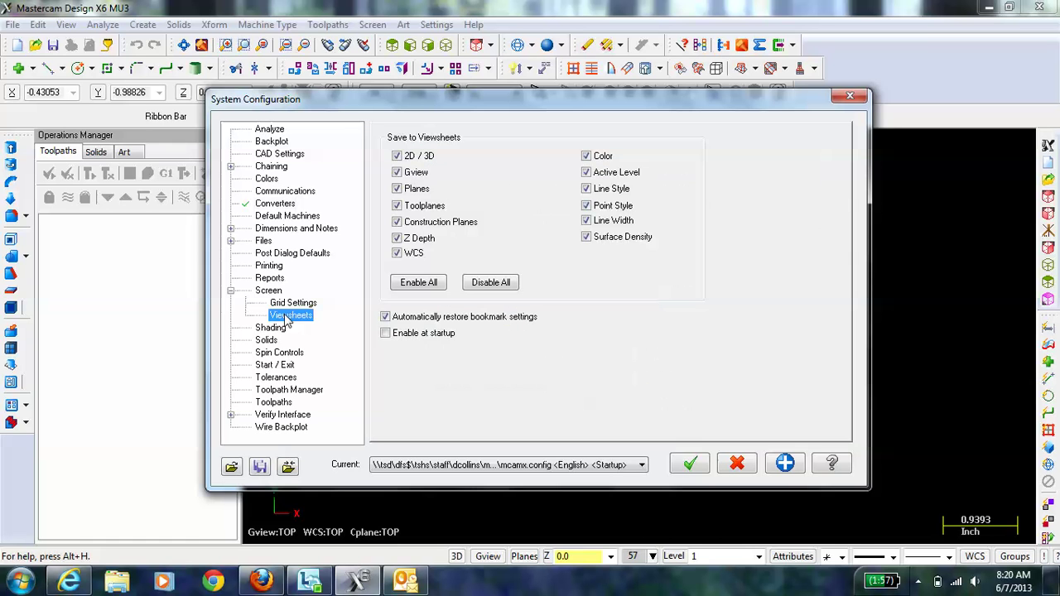
click(284, 305)
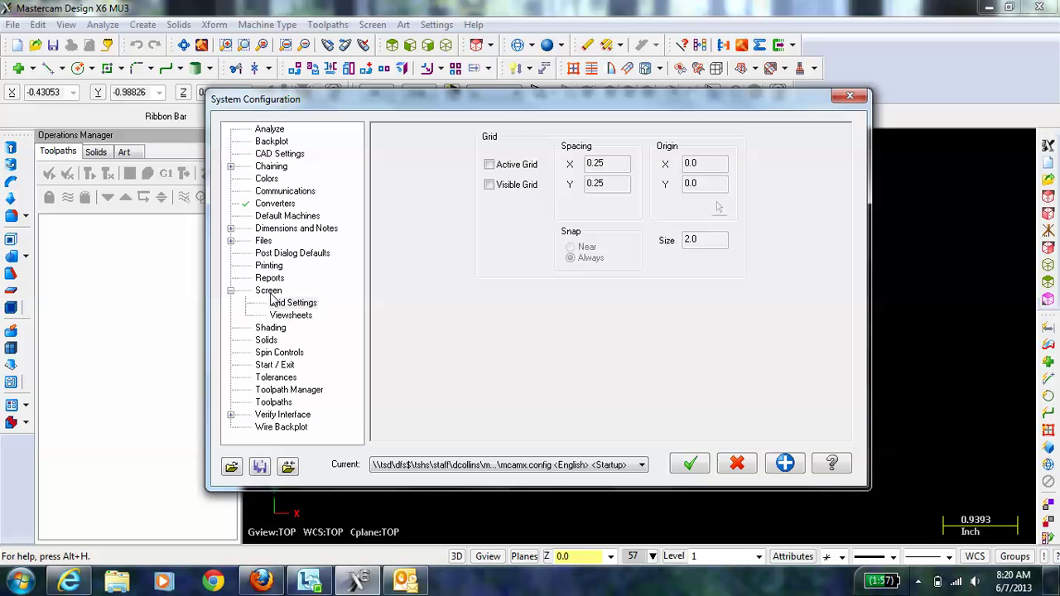
click(489, 185)
drag(524, 113, 406, 98)
click(566, 450)
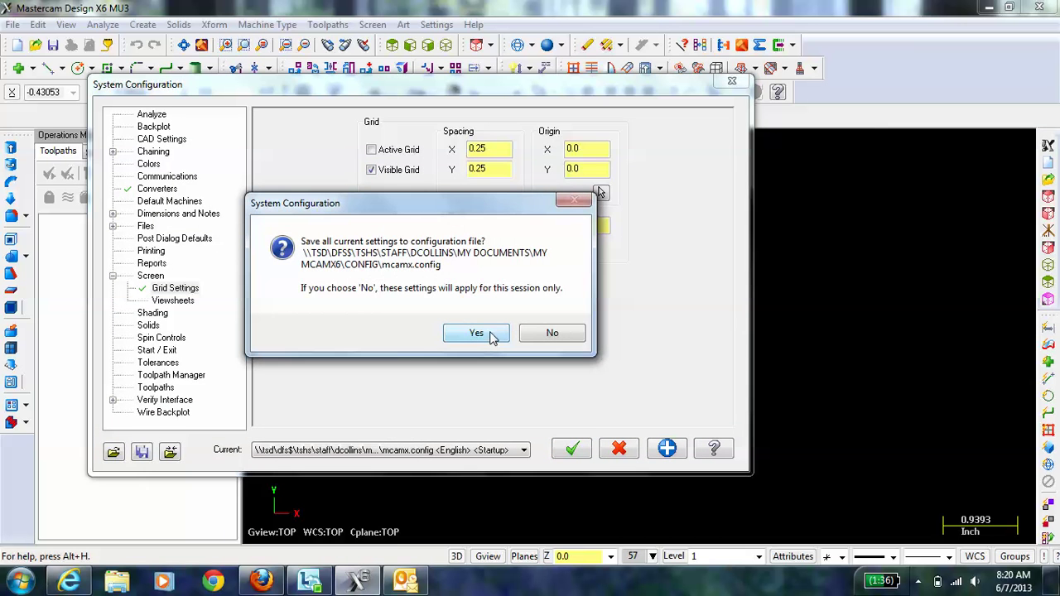
- Save the settings to mcamx.config, show the origin axes with F9, and switch to Isometric view
click(476, 333)
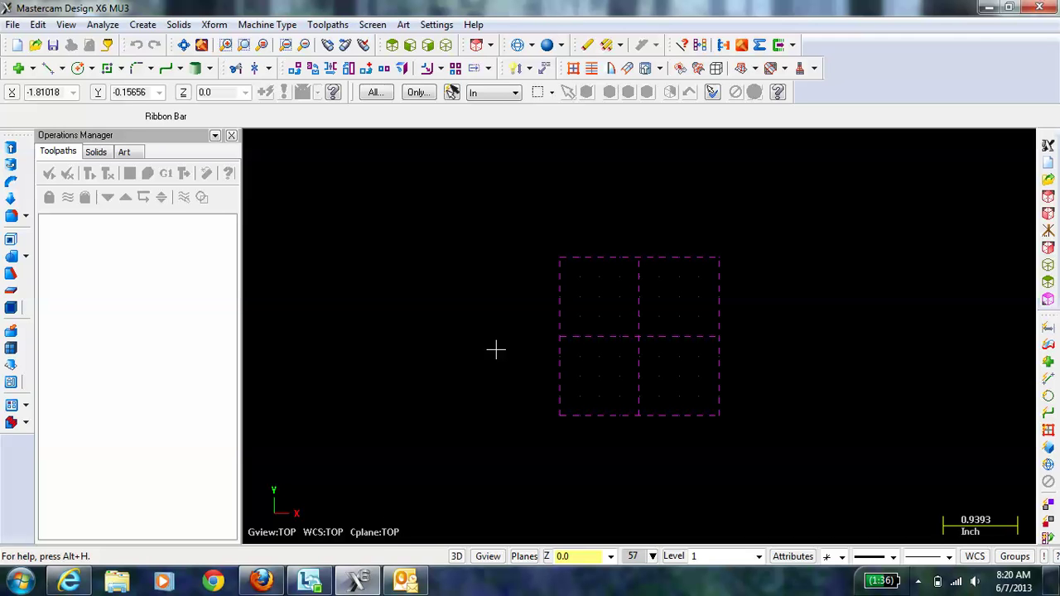
key(F9)
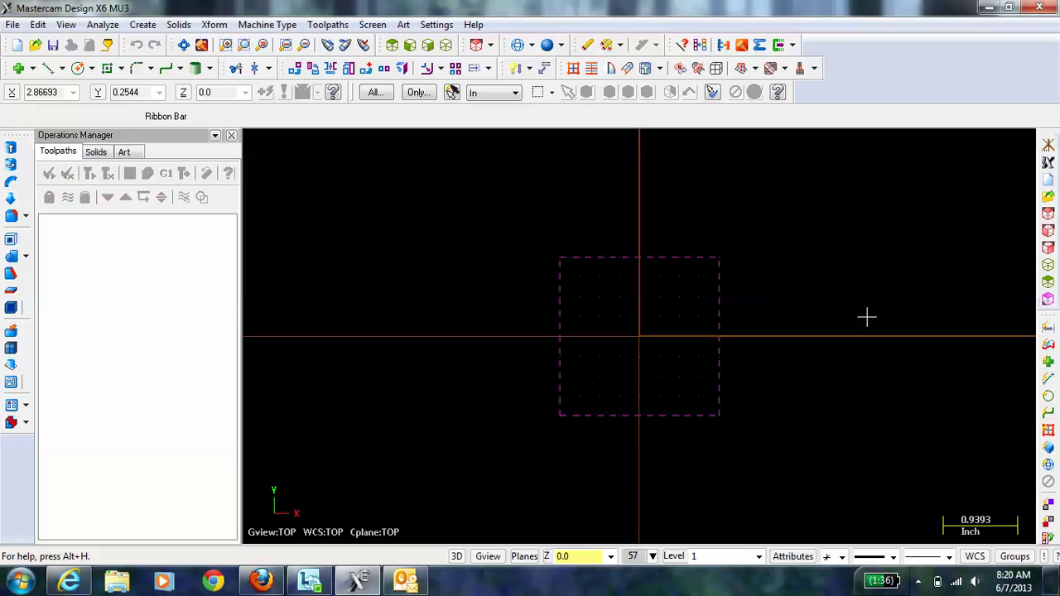
click(447, 46)
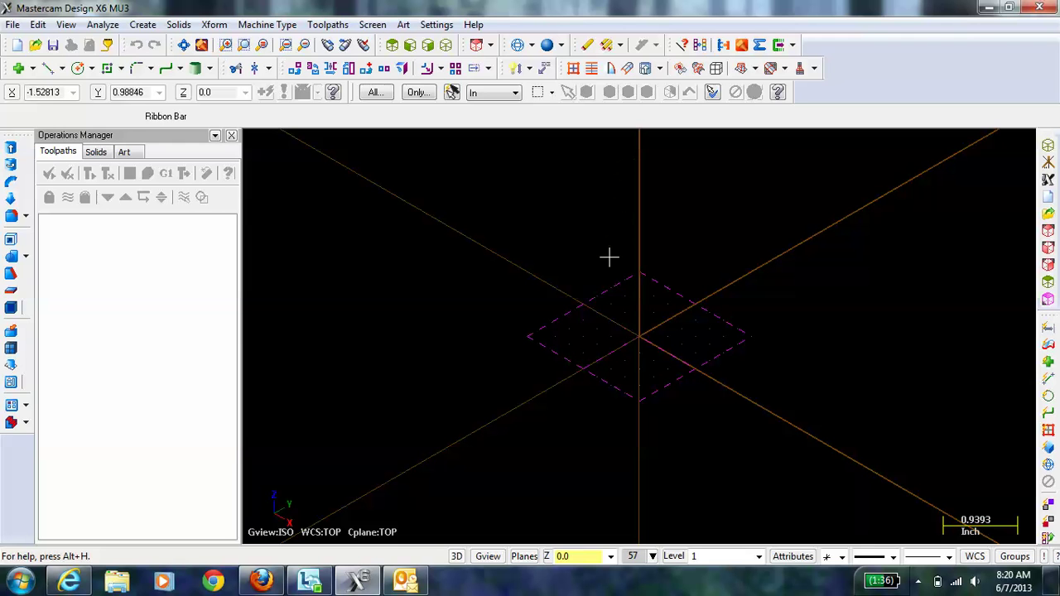
- Open the Autodesk Inventor file 'bearing retainer' from the Desktop
click(14, 25)
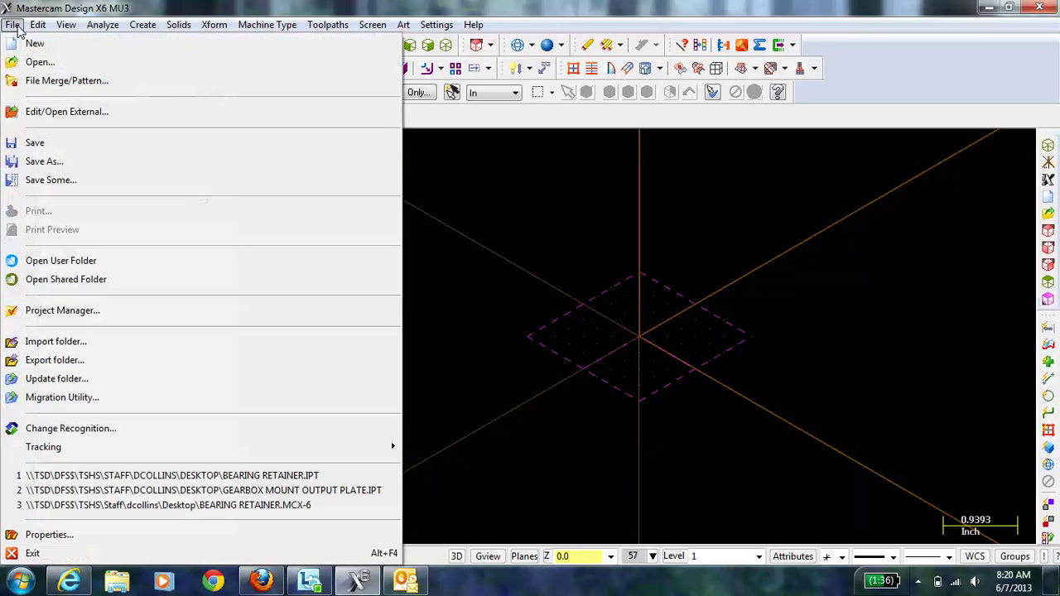
click(83, 59)
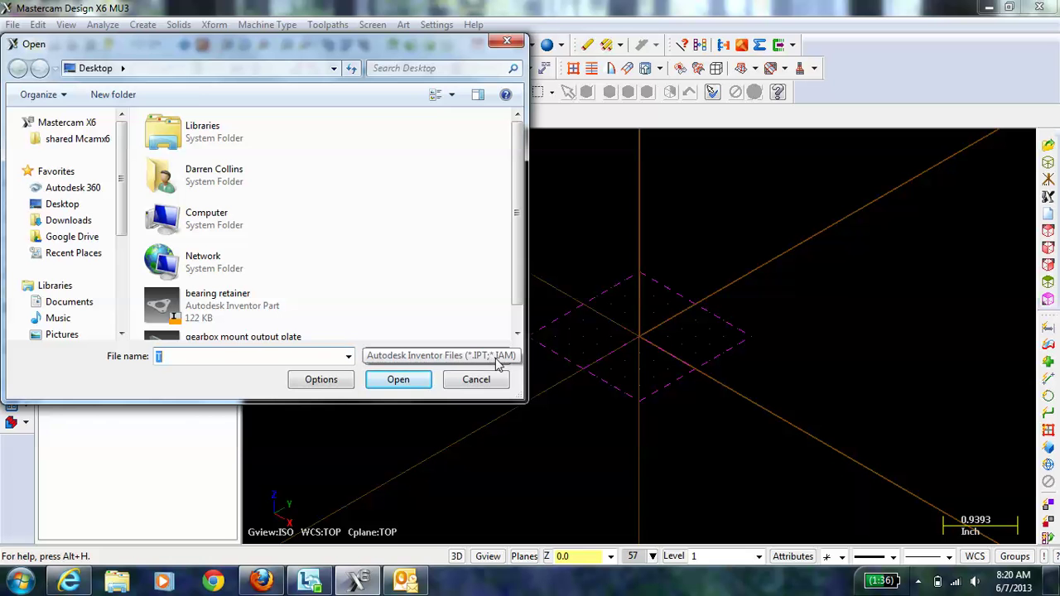
click(238, 319)
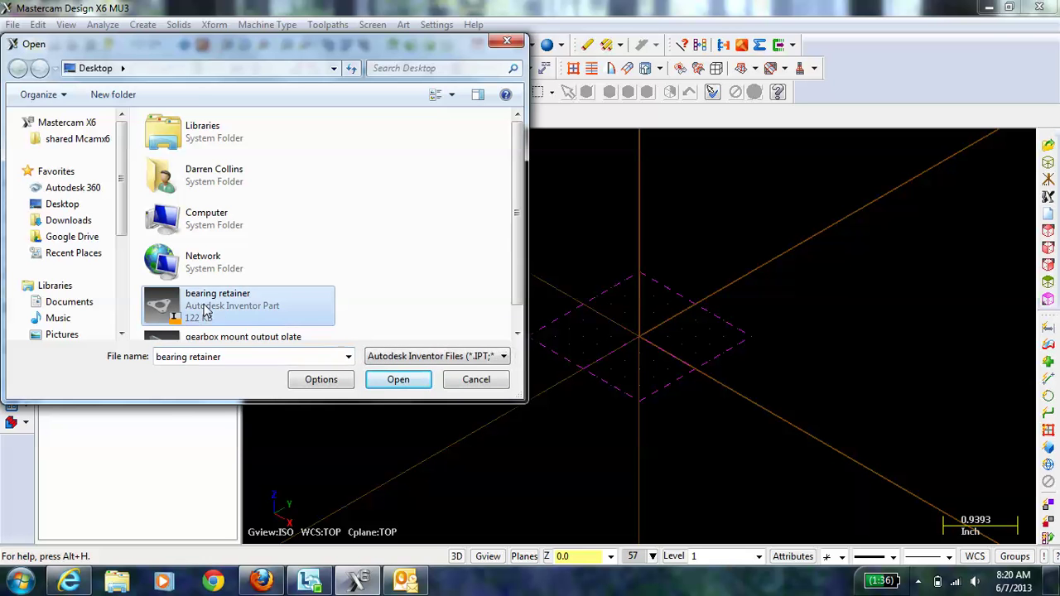
click(396, 381)
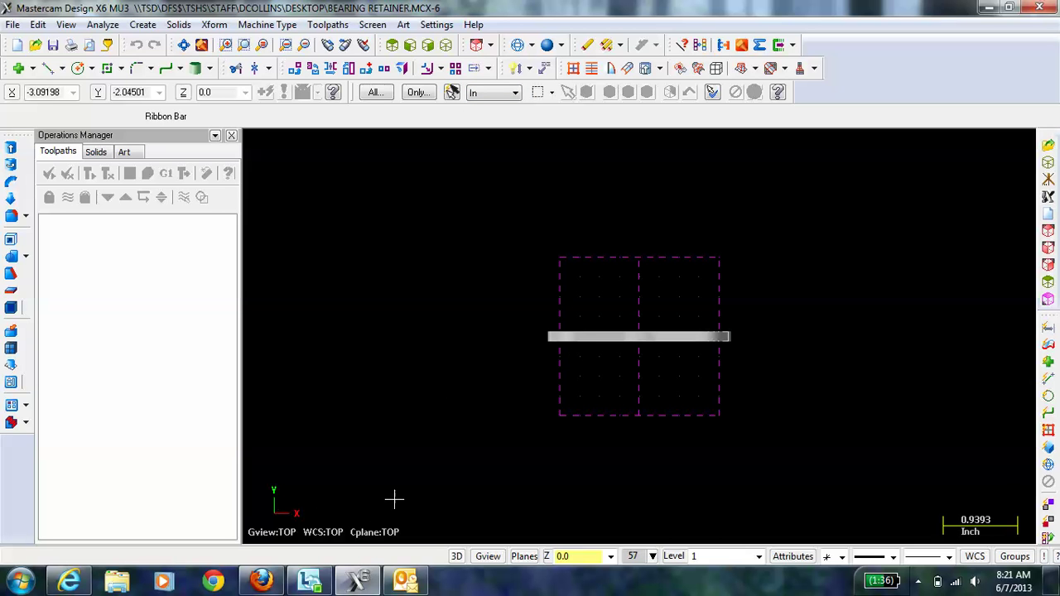
- Switch the bearing retainer to Isometric view and show the origin axes with F9
click(446, 45)
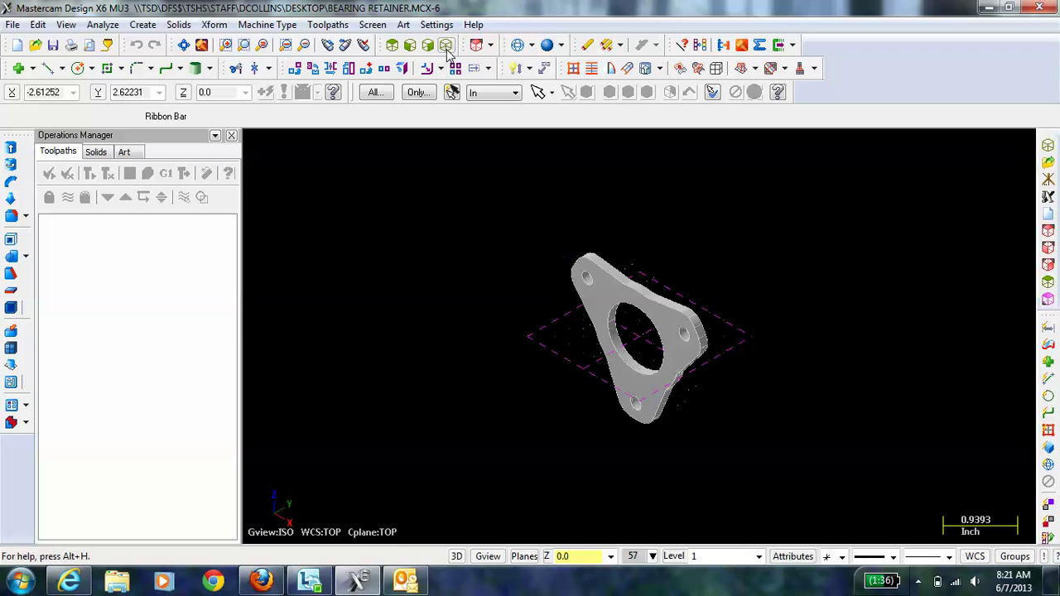
key(F9)
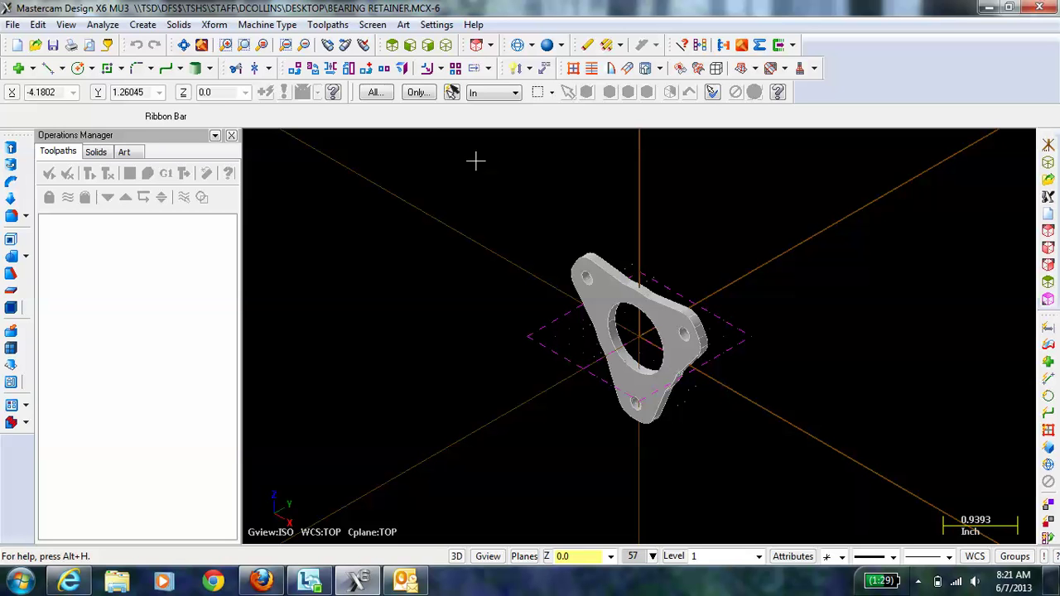
click(226, 27)
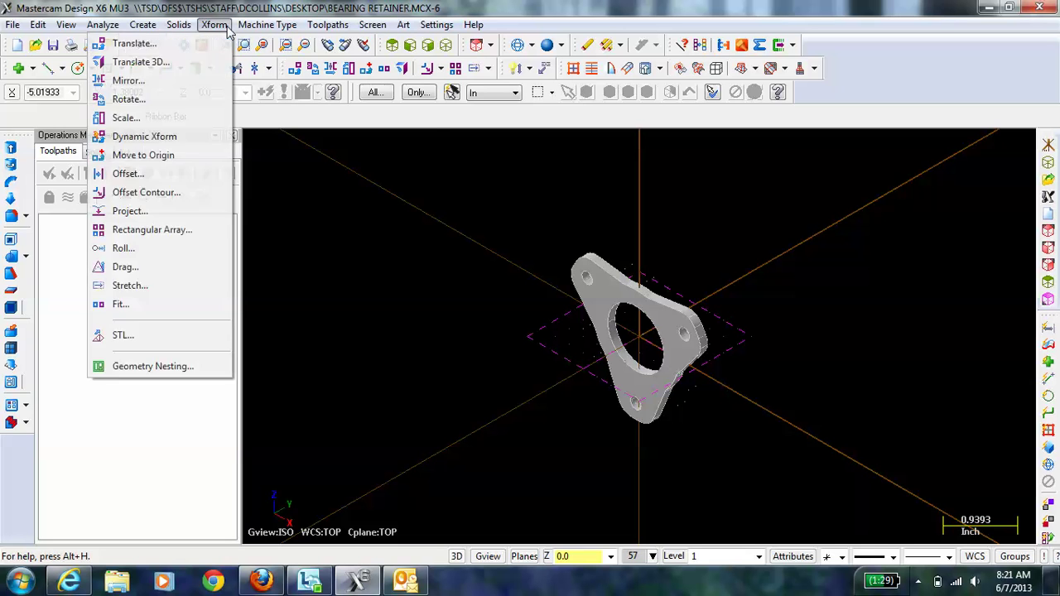
click(189, 99)
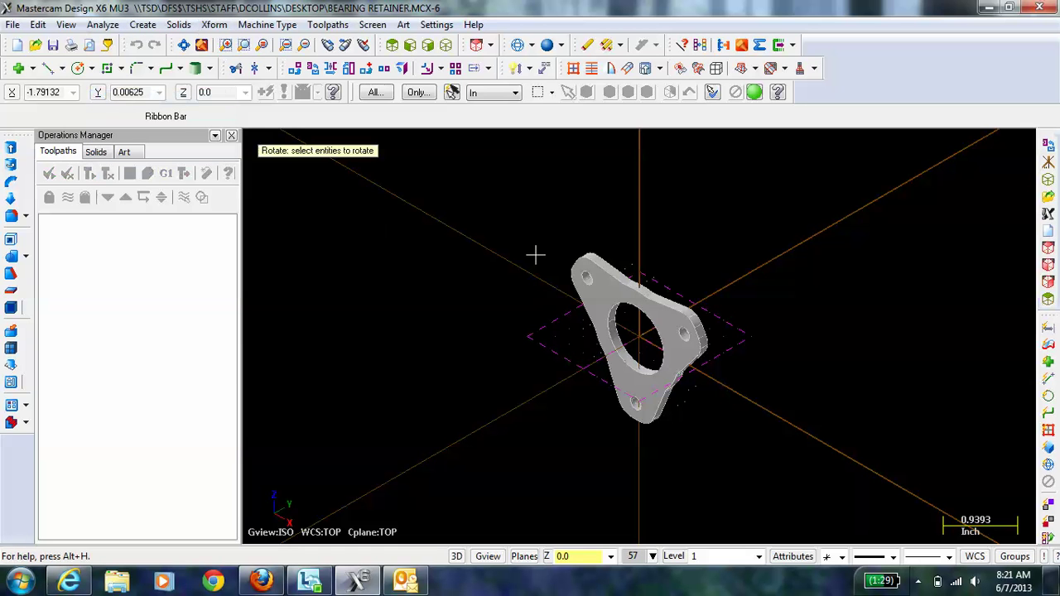
drag(512, 184, 776, 450)
key(Return)
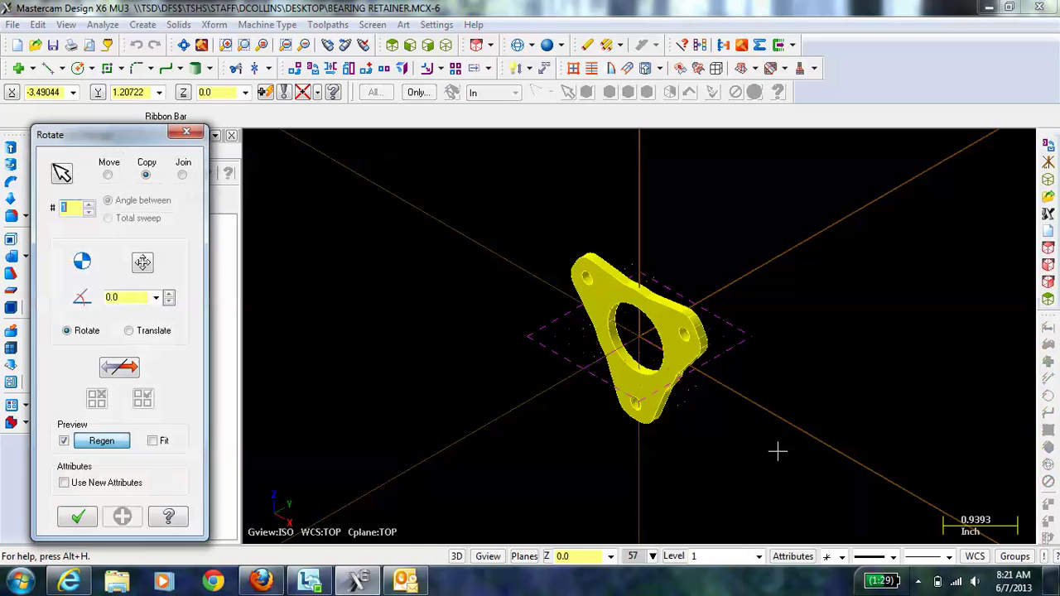
click(129, 297)
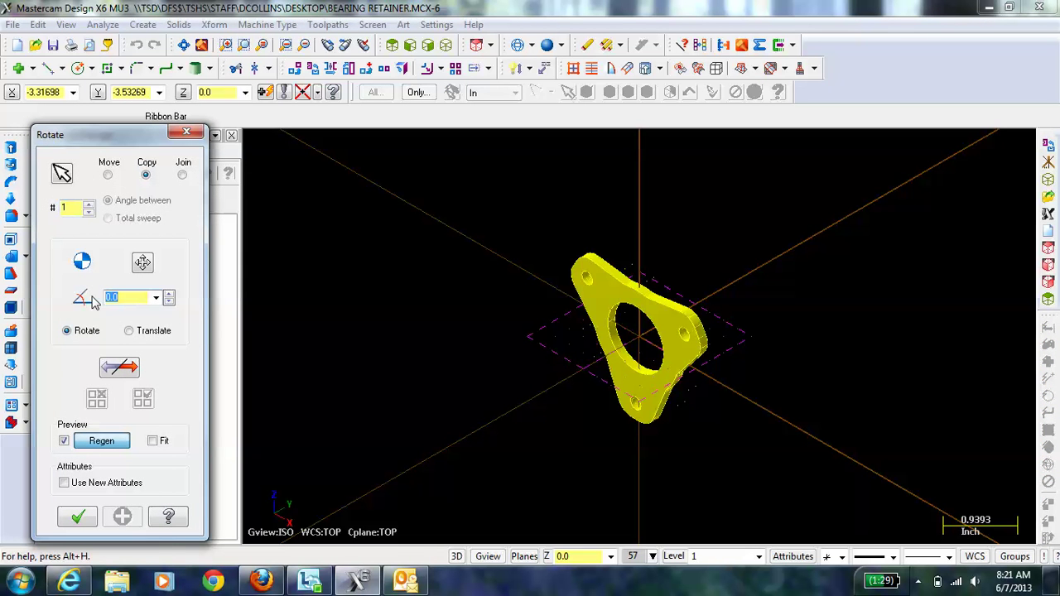
text(90)
click(109, 176)
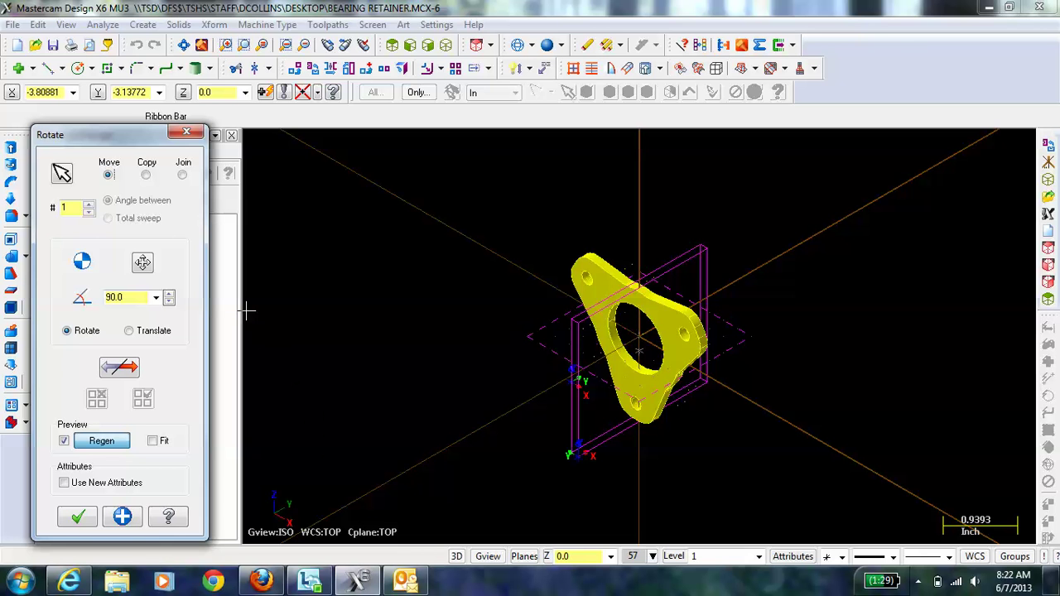
click(185, 133)
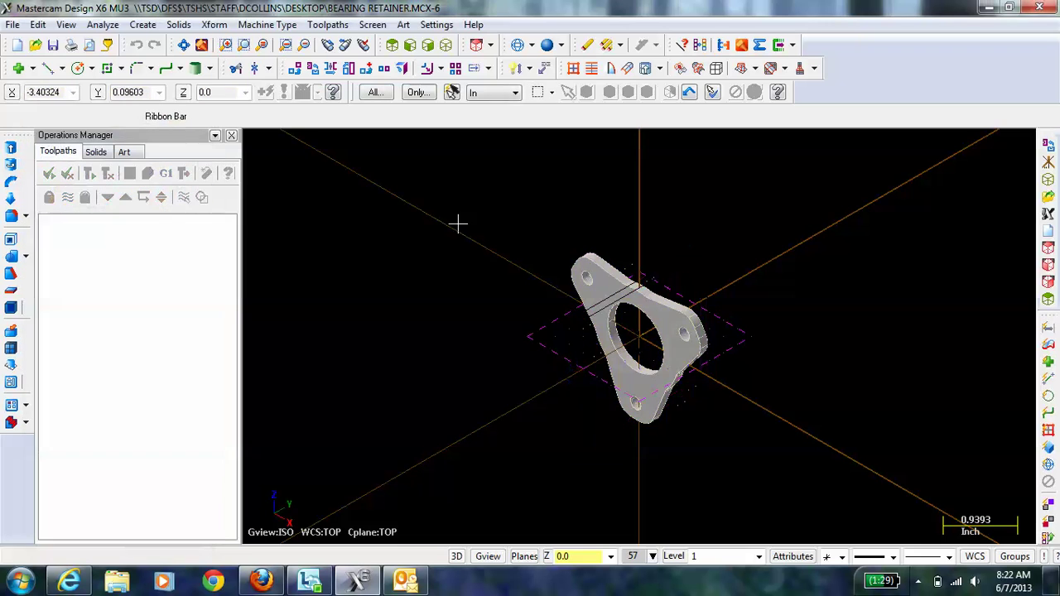
- Set the construction plane to Front, then Right (WCS), and window-select the whole part
click(491, 45)
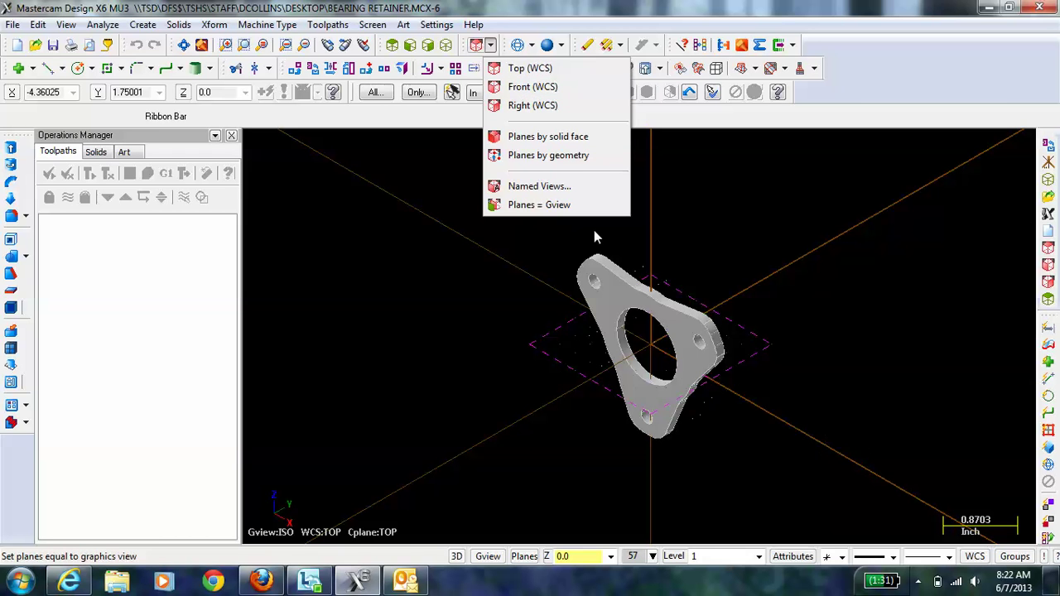
click(534, 90)
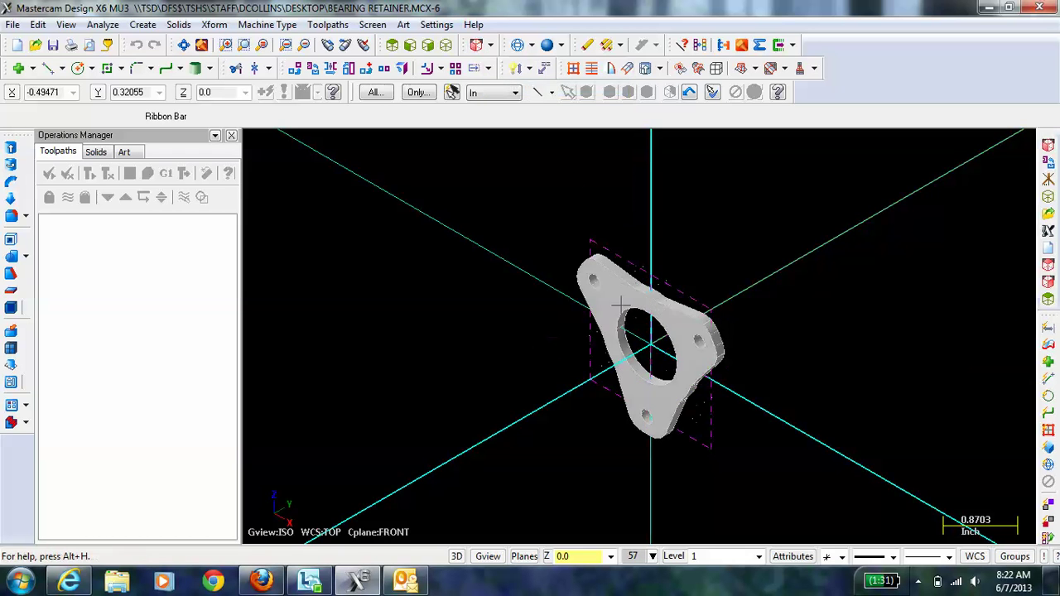
click(490, 44)
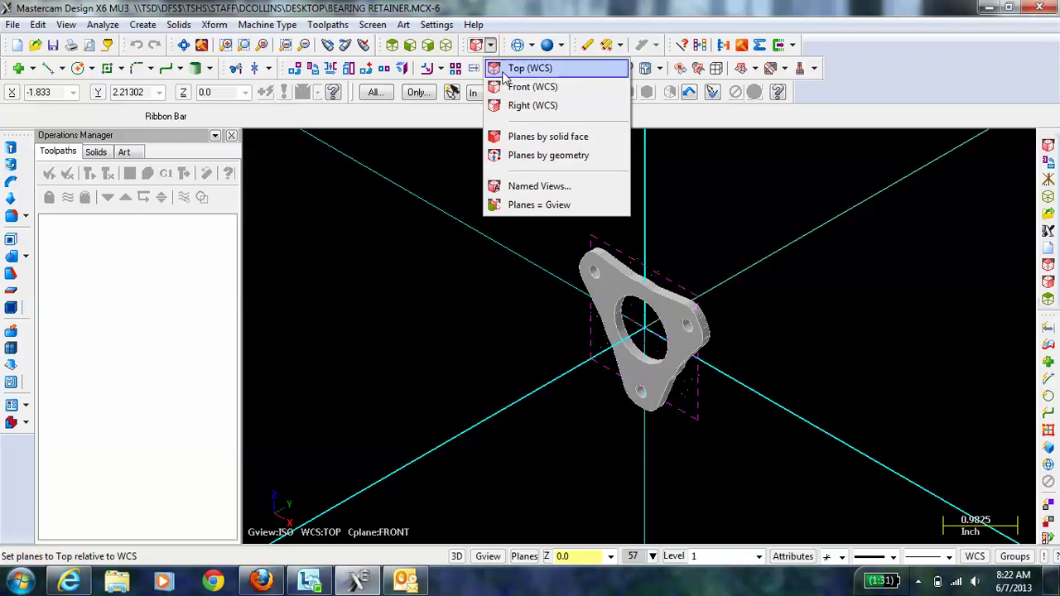
click(530, 106)
scroll(630, 320, down, 1)
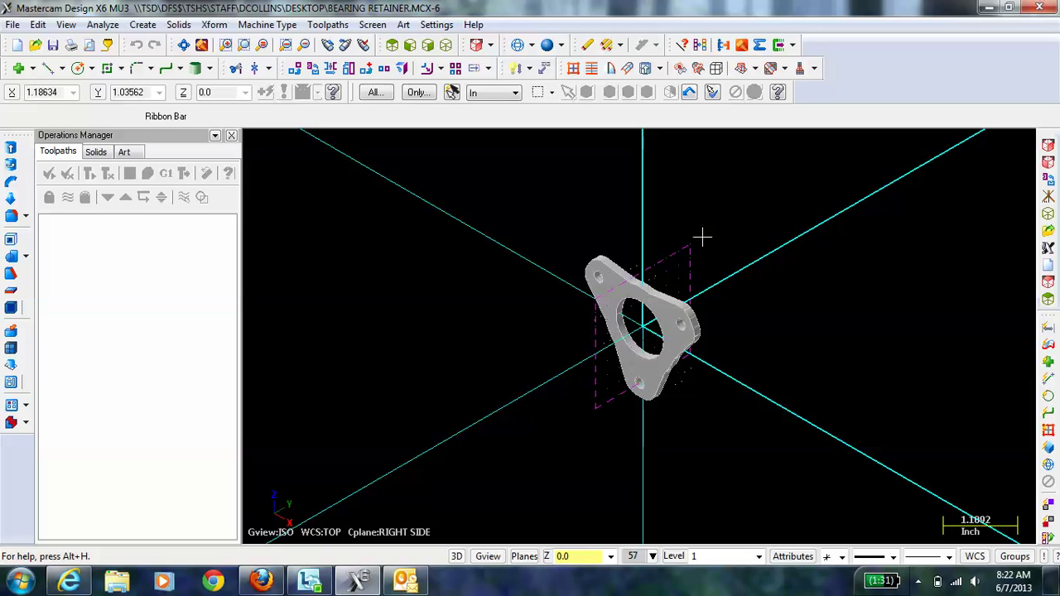
drag(547, 200, 772, 442)
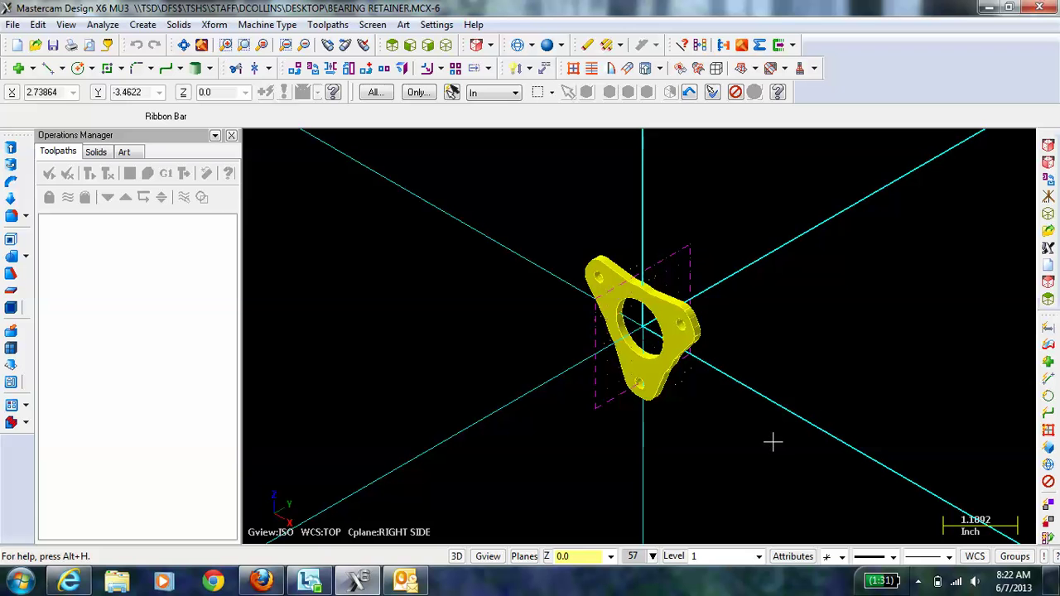
- Rotate the part 90° with Xform Rotate, then set the construction plane to Top (WCS)
click(214, 24)
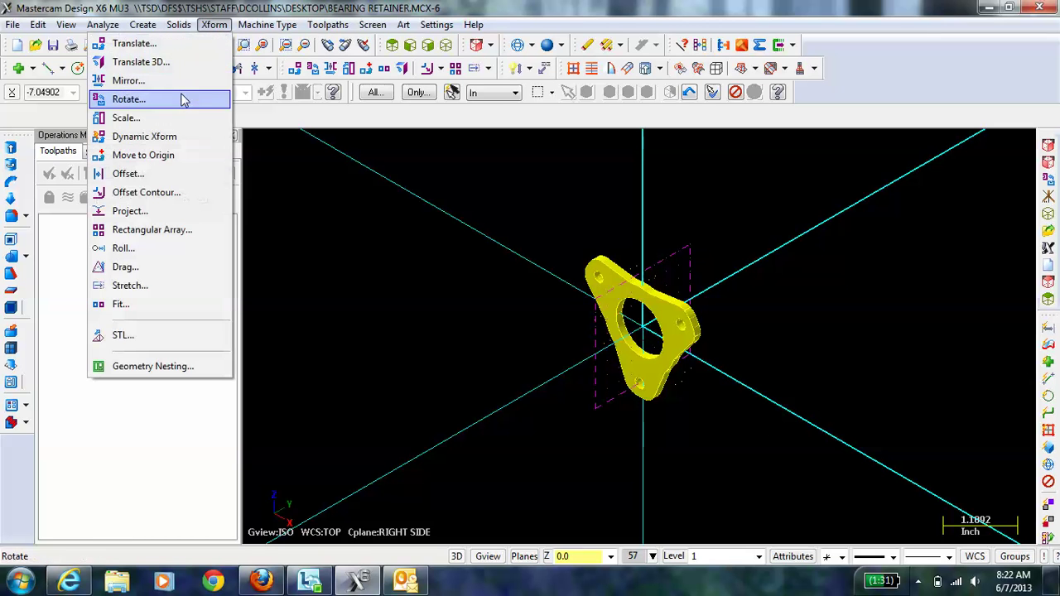
click(130, 99)
double_click(108, 298)
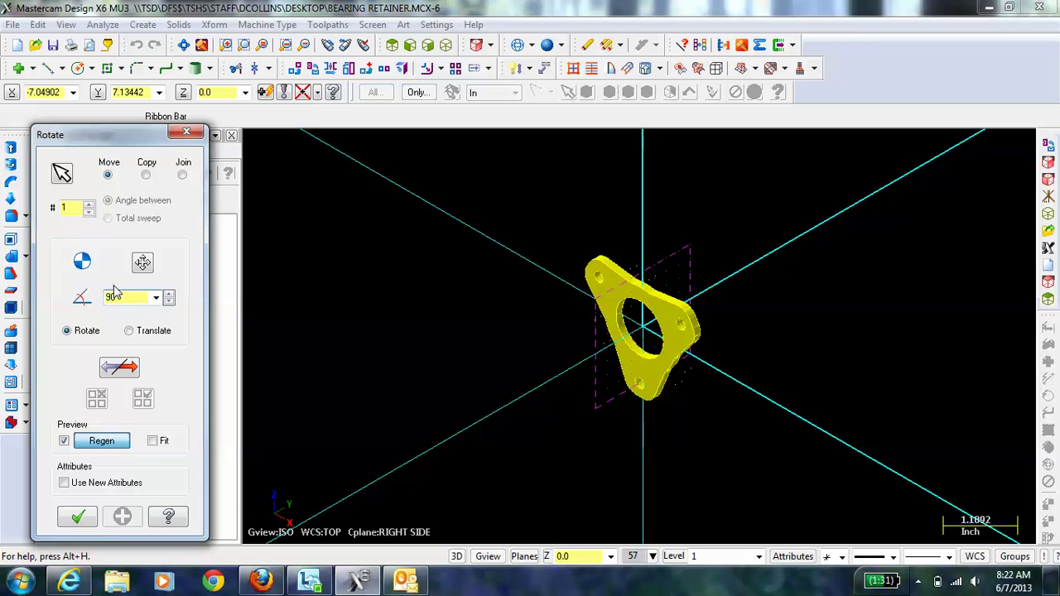
click(82, 517)
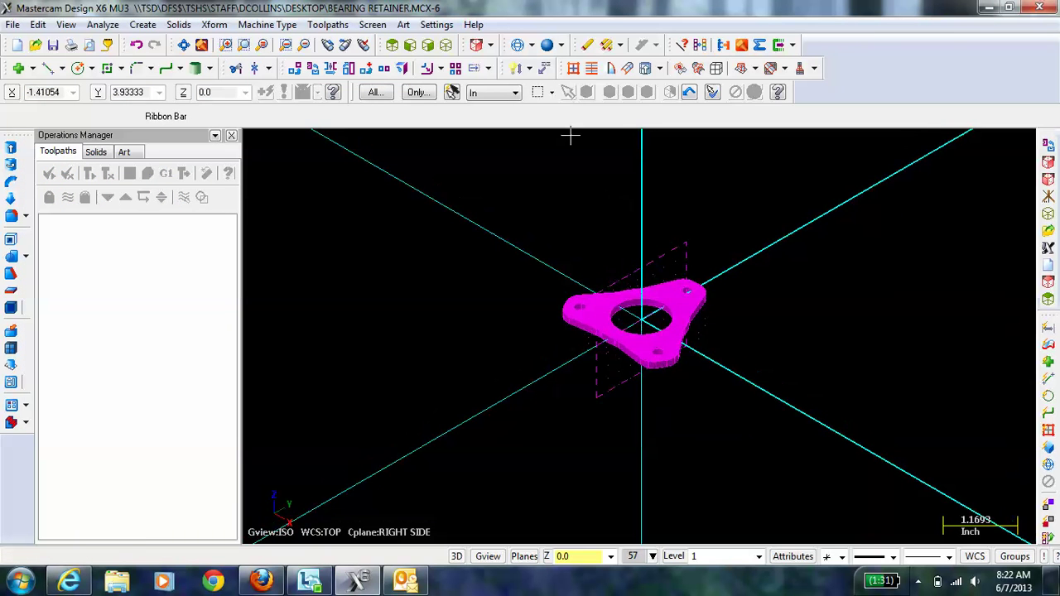
click(491, 45)
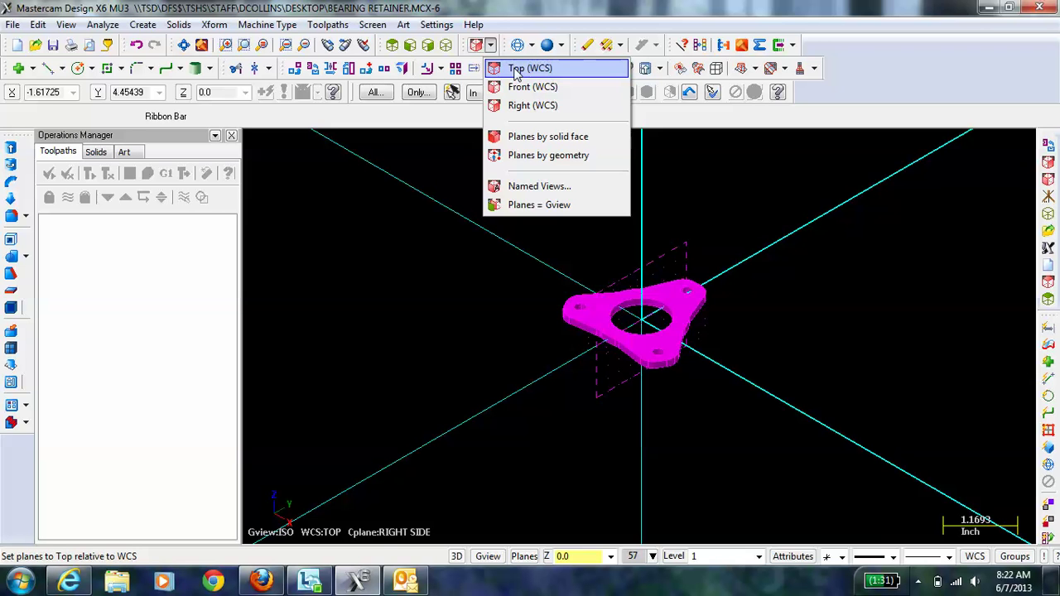
click(520, 69)
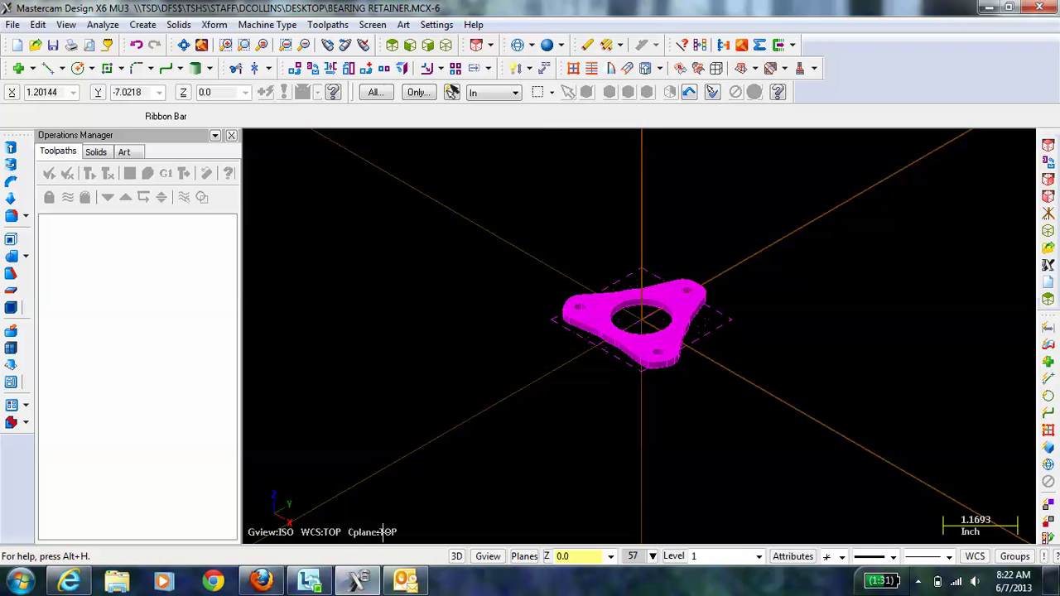
- Check in Front view that the plate lies flat, return to a zoomed Isometric view, and open Xform
click(660, 351)
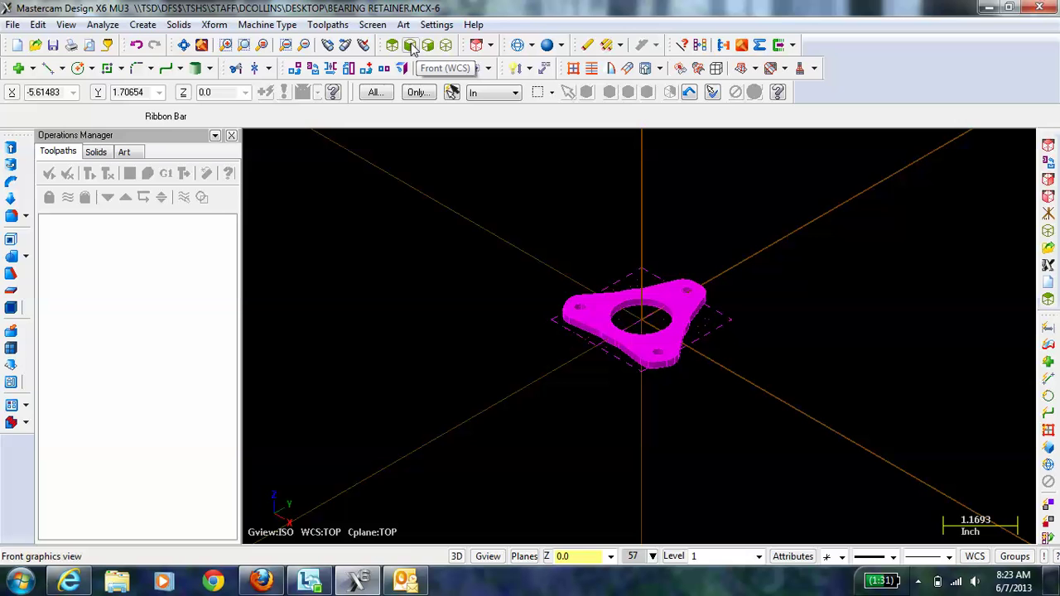
click(410, 45)
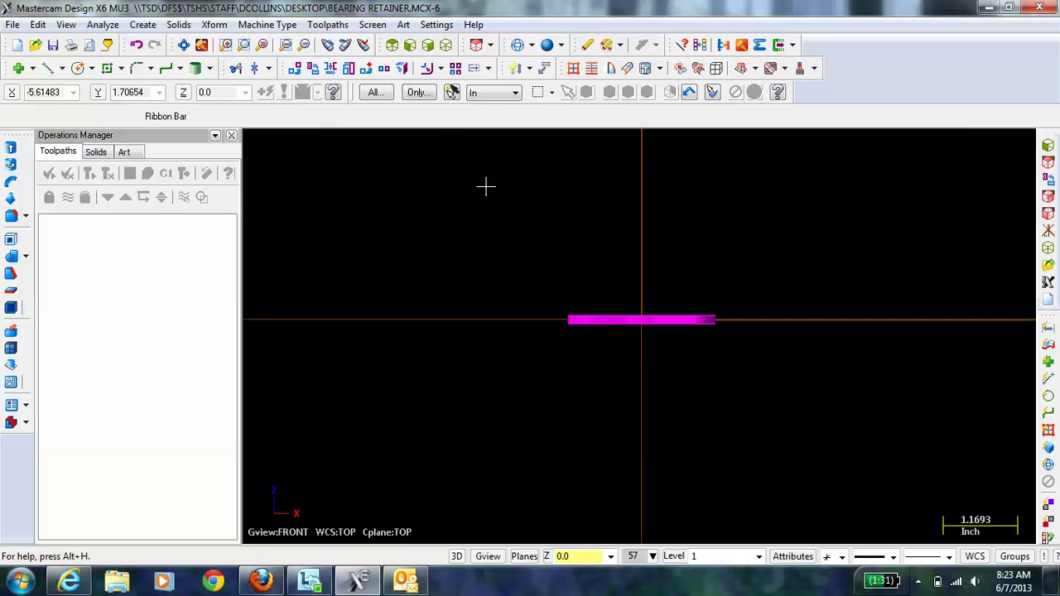
scroll(591, 316, down, 1)
scroll(591, 316, up, 3)
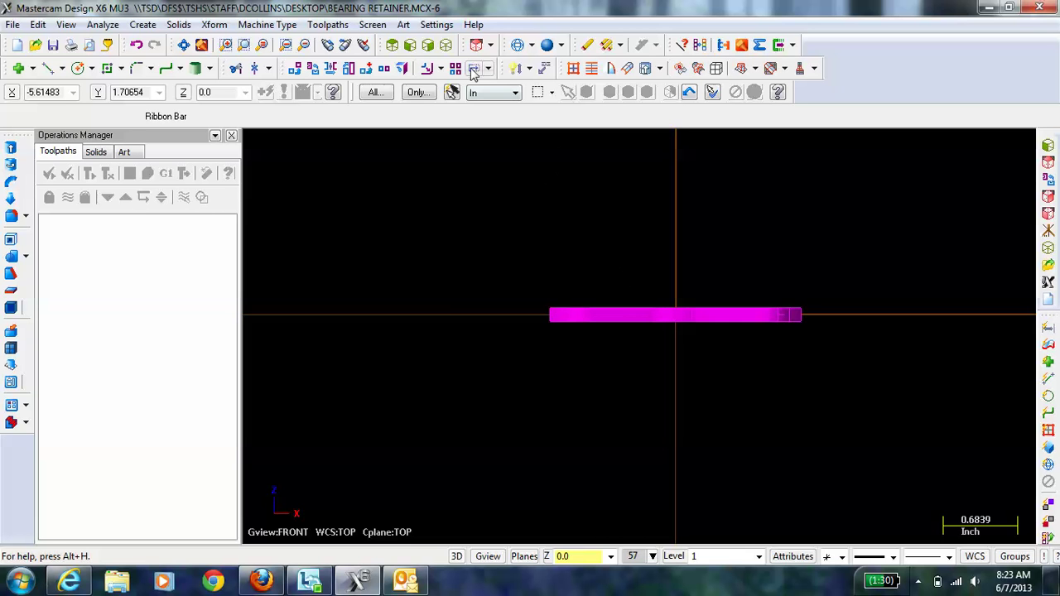
click(446, 45)
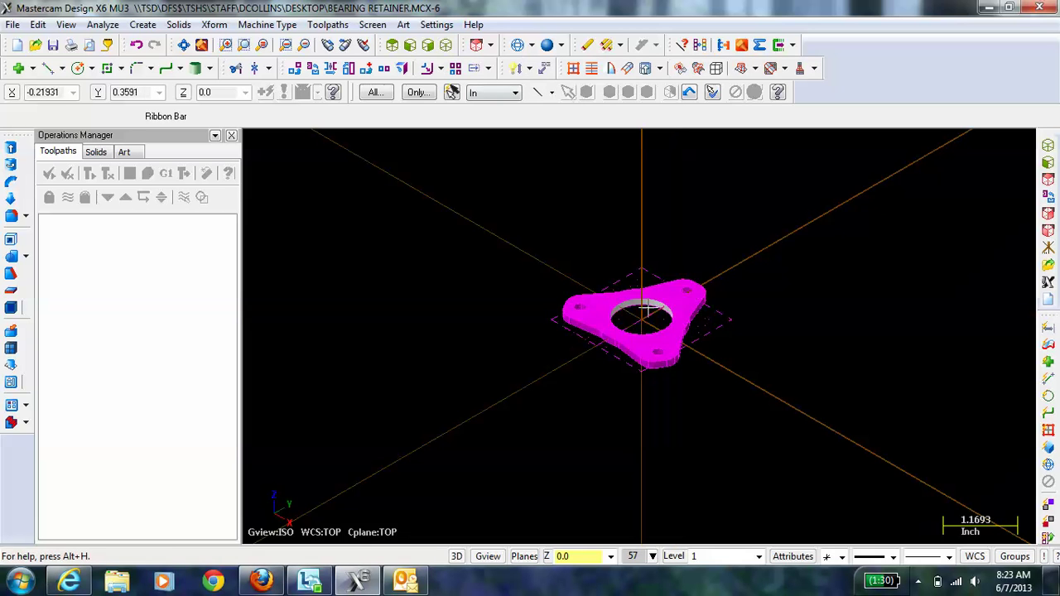
scroll(630, 298, up, 3)
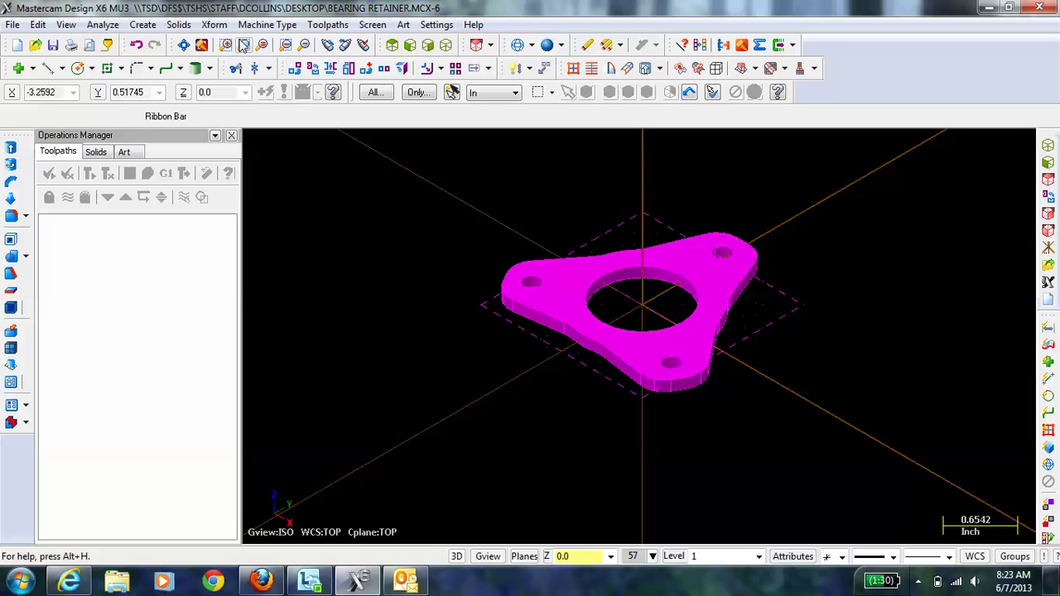
click(213, 24)
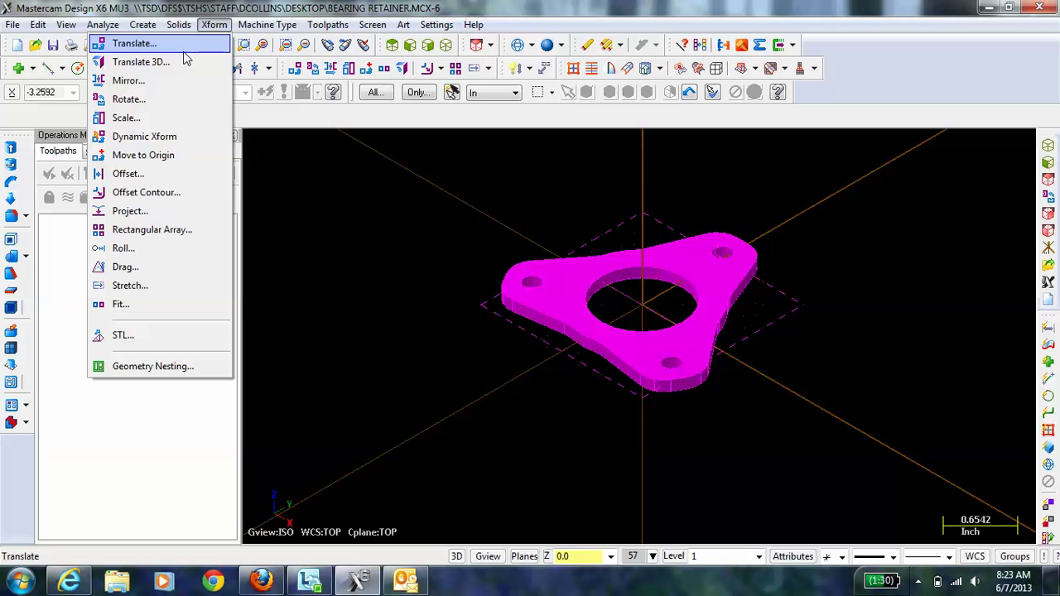
- Move the part to the origin by its bore centre, checking in Front and Isometric views
click(162, 160)
scroll(650, 315, up, 3)
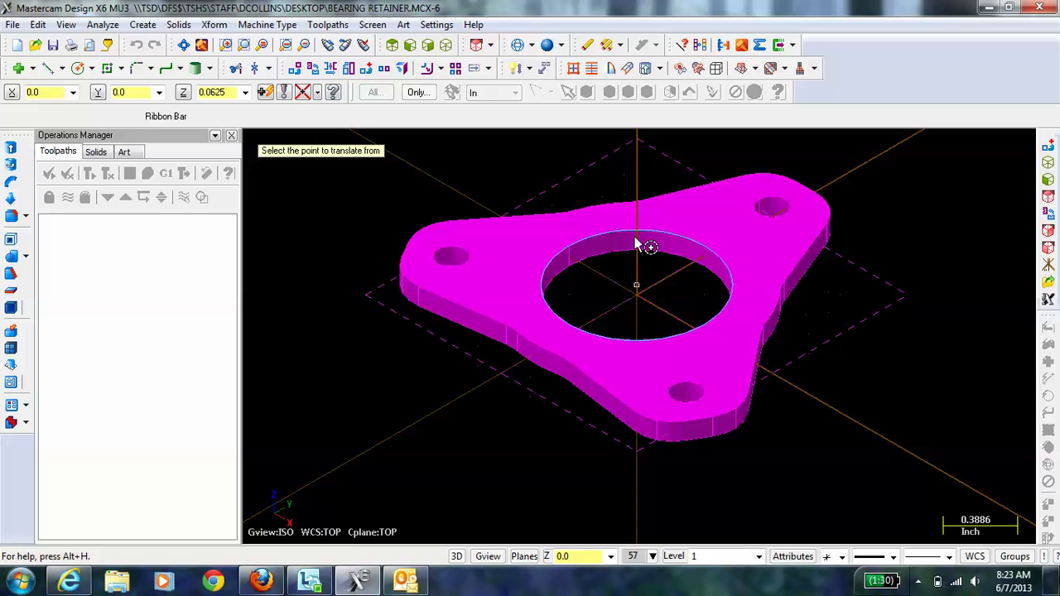
click(639, 286)
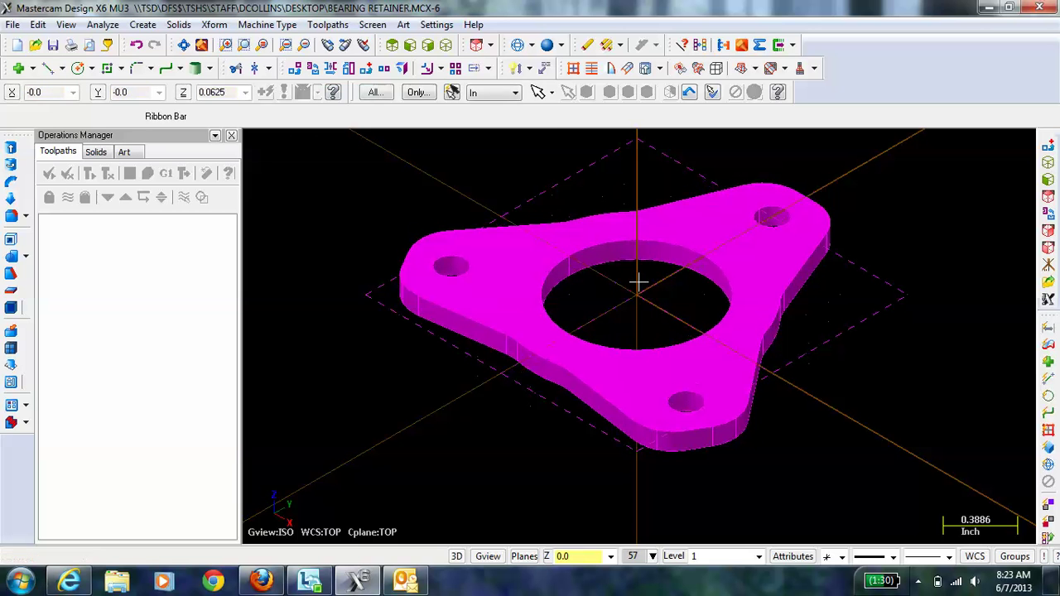
click(411, 44)
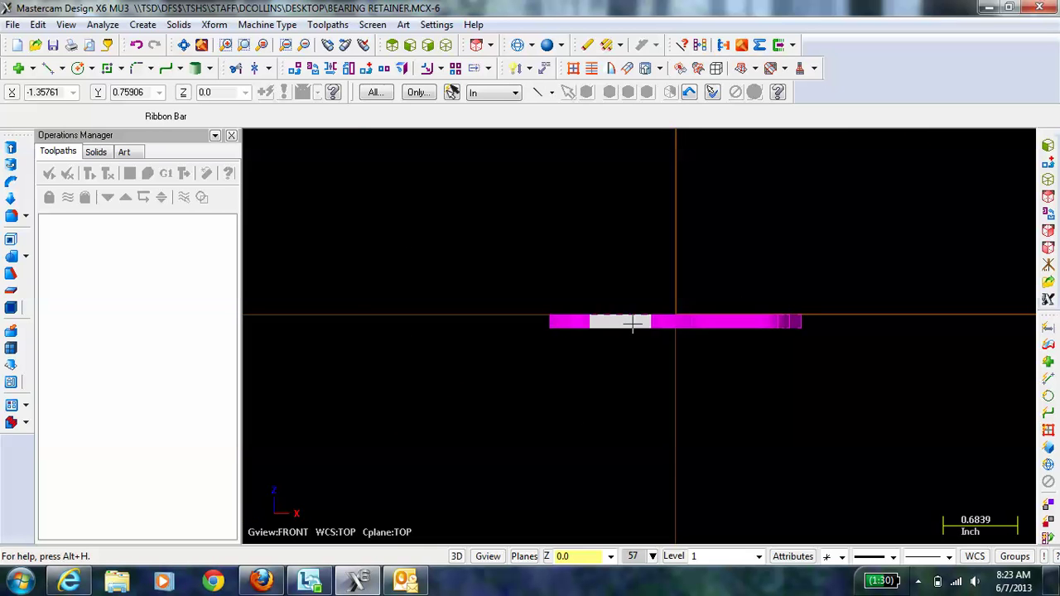
click(446, 45)
scroll(527, 197, down, 1)
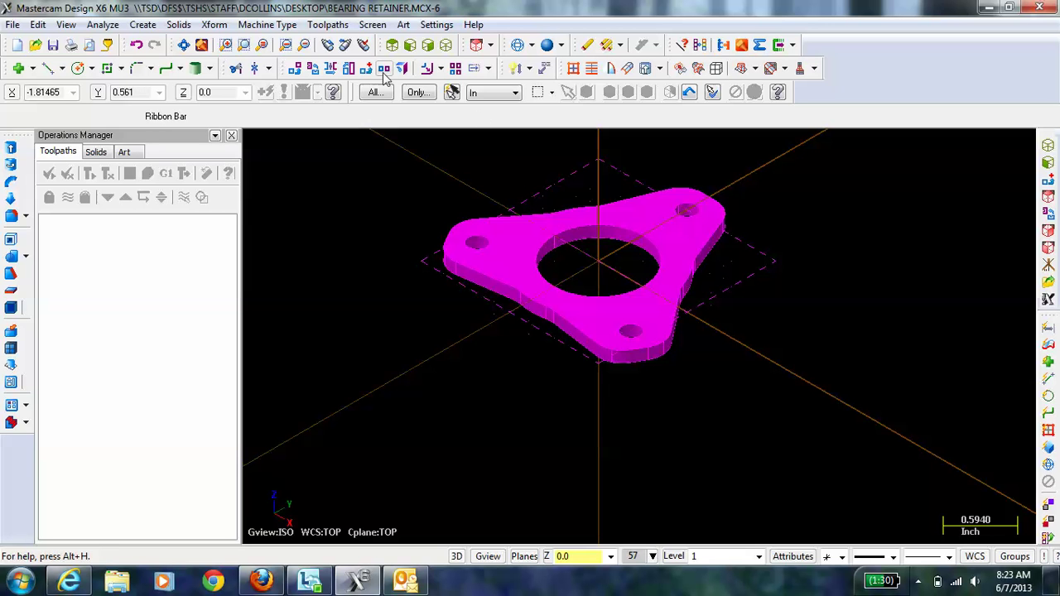
- Accept the Mill machine definition list and select the TORMACH MACH 3 3 AXIS MILL
click(289, 32)
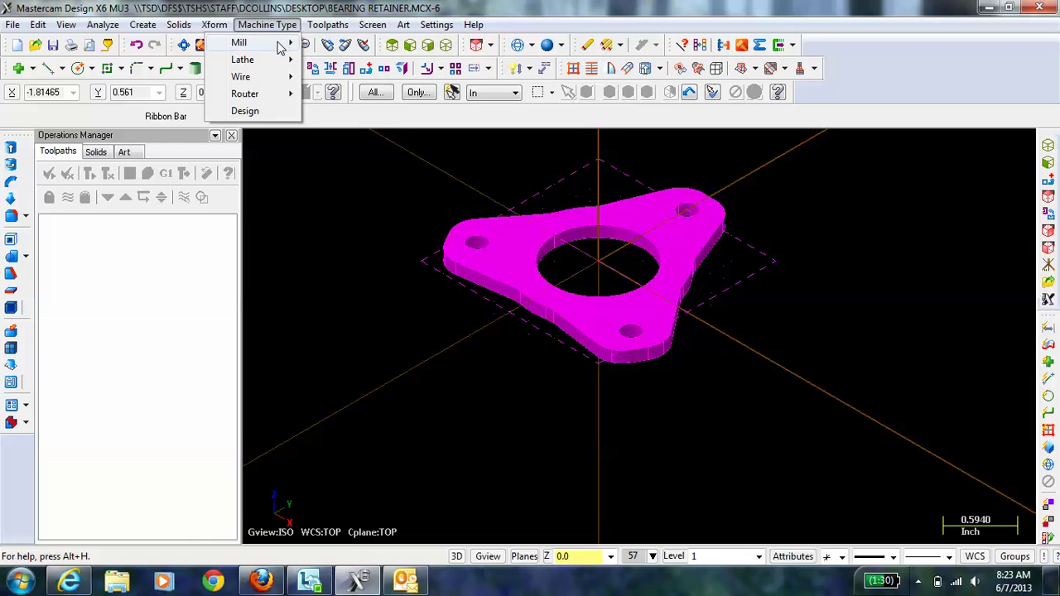
mouse_move(280, 45)
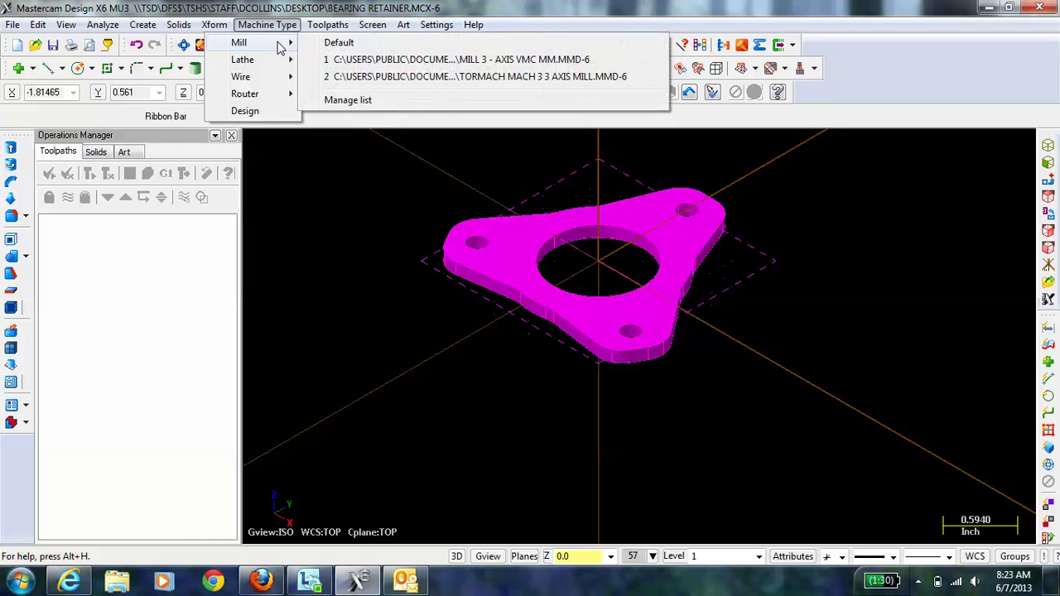
click(414, 101)
drag(227, 240, 226, 284)
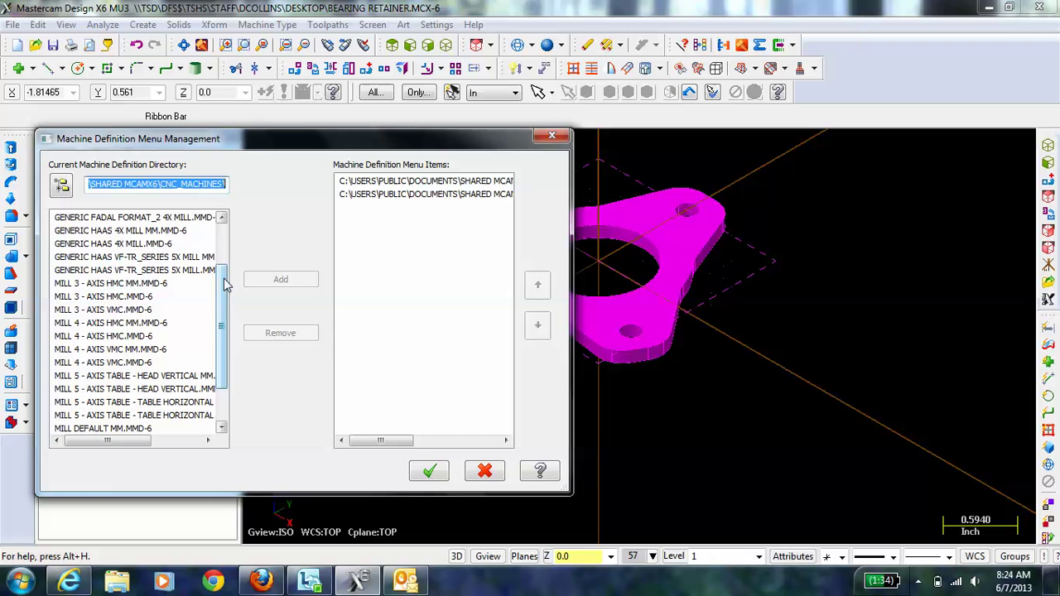
click(430, 472)
click(267, 25)
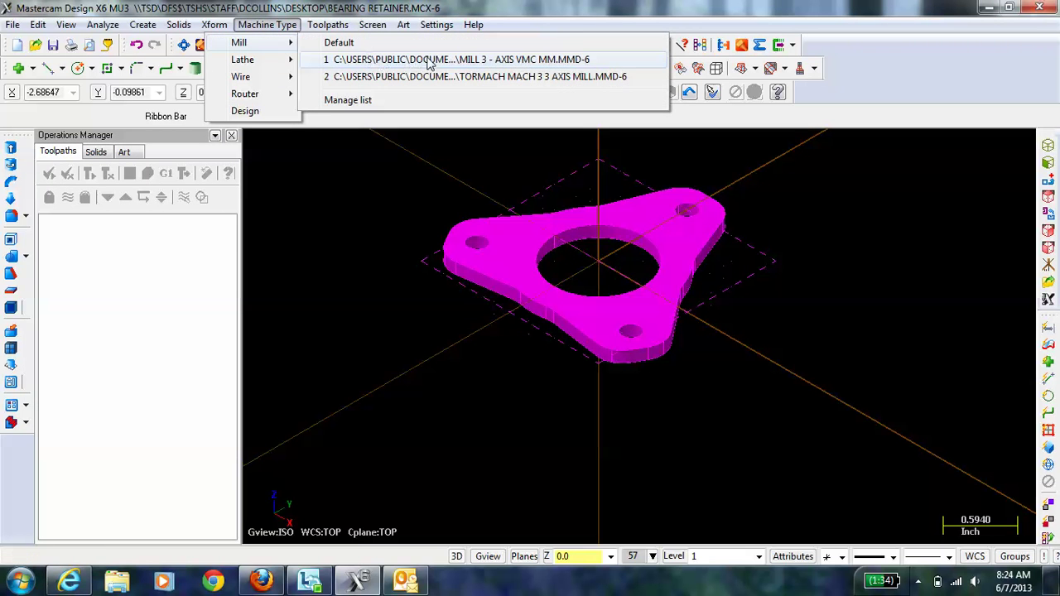
click(503, 77)
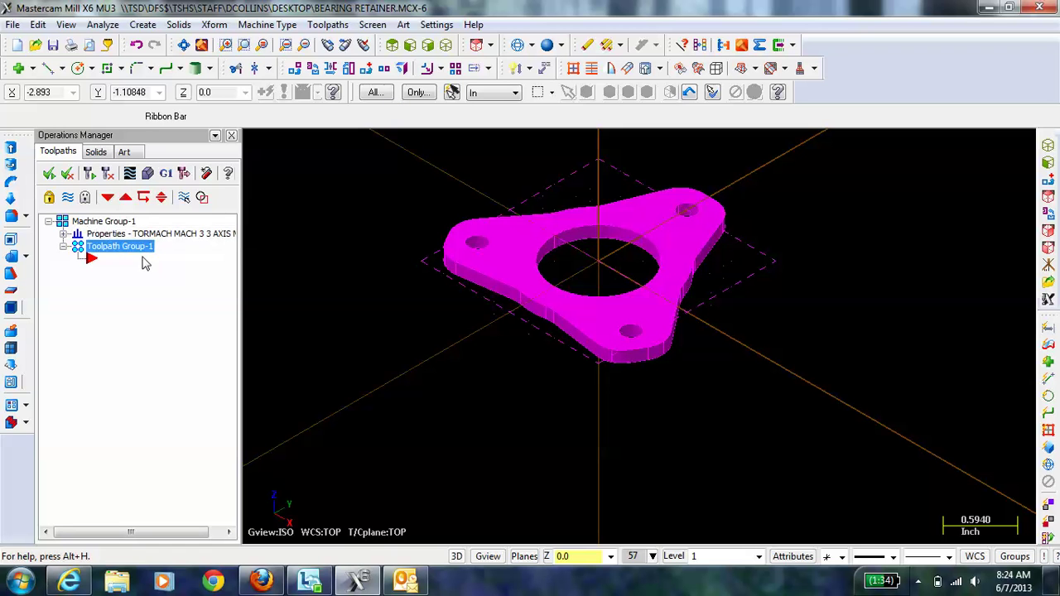
- In Stock setup, set X 4 and Y 4, clear Z, and turn on the stock outline display
click(64, 238)
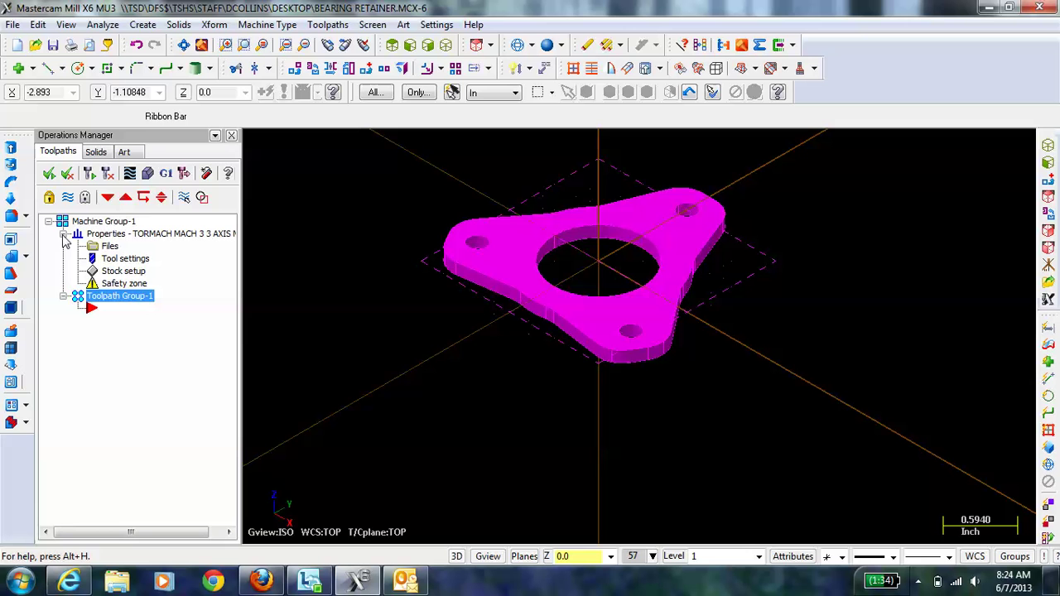
click(108, 273)
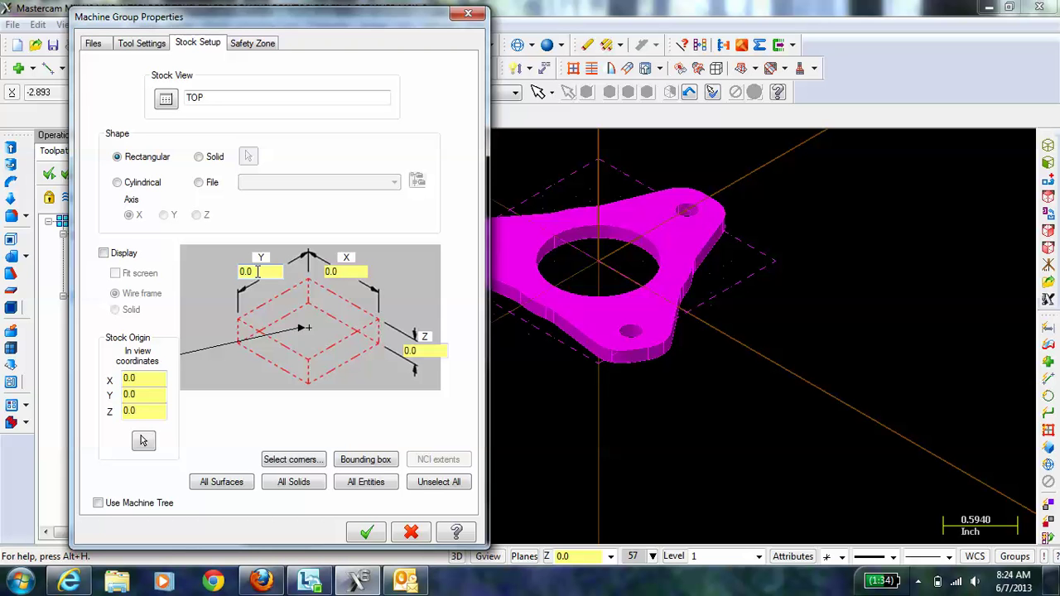
double_click(258, 272)
text(4)
double_click(327, 273)
text(4)
double_click(410, 352)
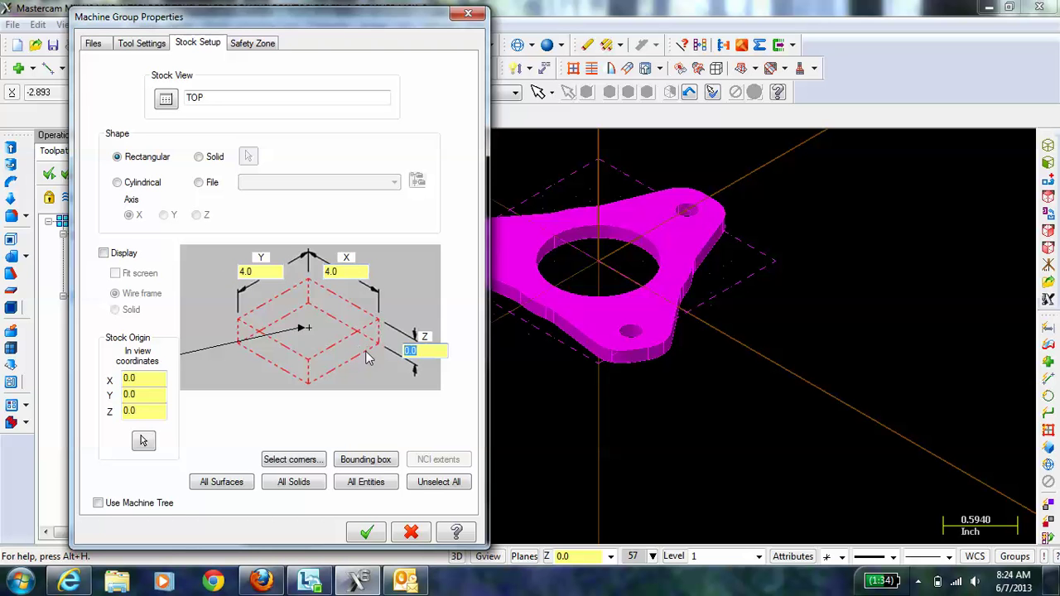
key(BackSpace)
click(104, 254)
click(366, 532)
scroll(568, 256, down, 2)
scroll(564, 268, up, 2)
scroll(561, 270, down, 2)
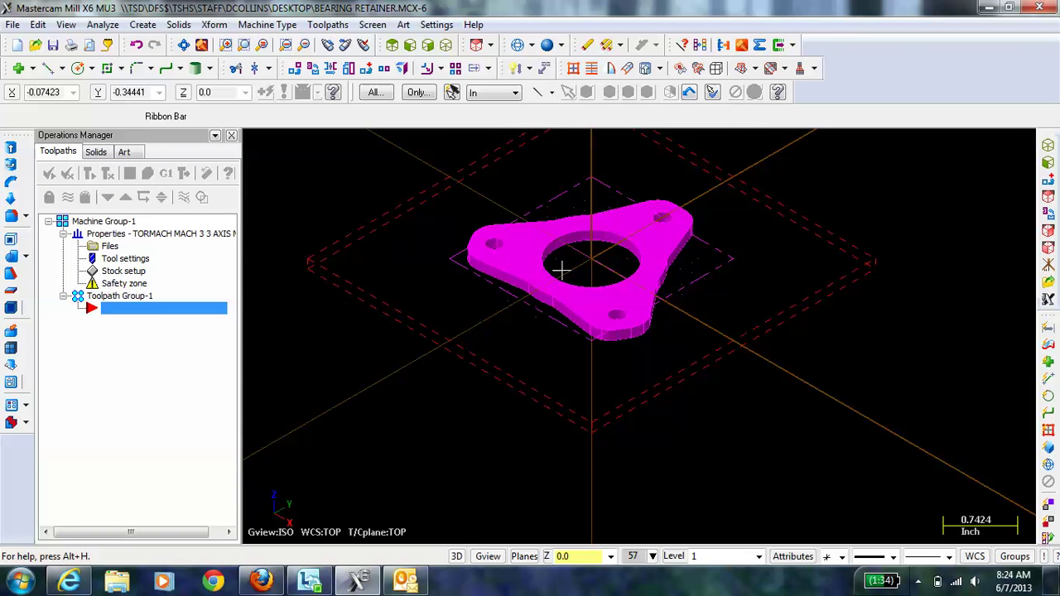
click(123, 272)
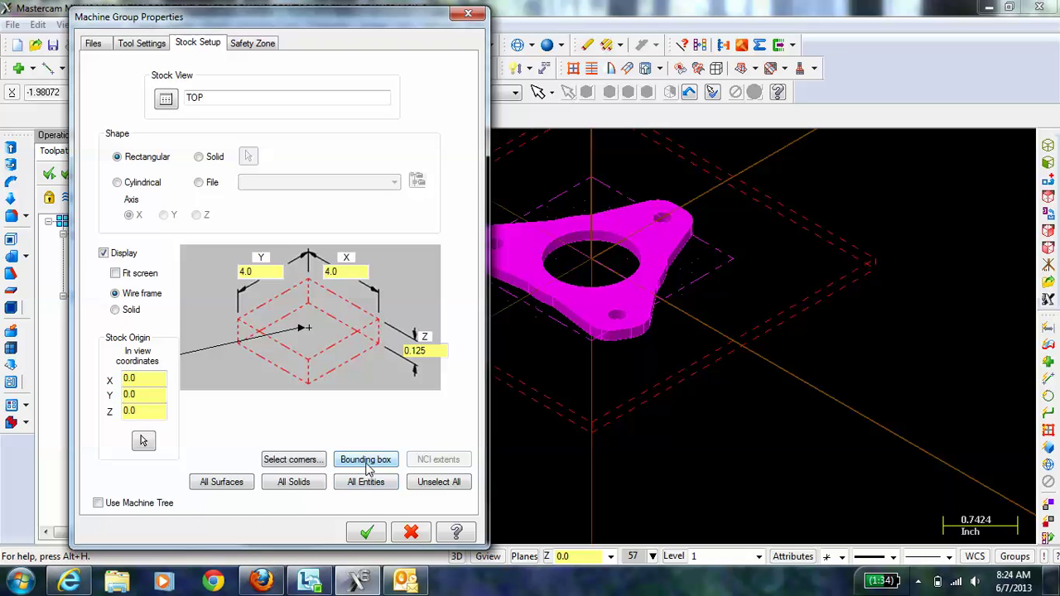
click(365, 460)
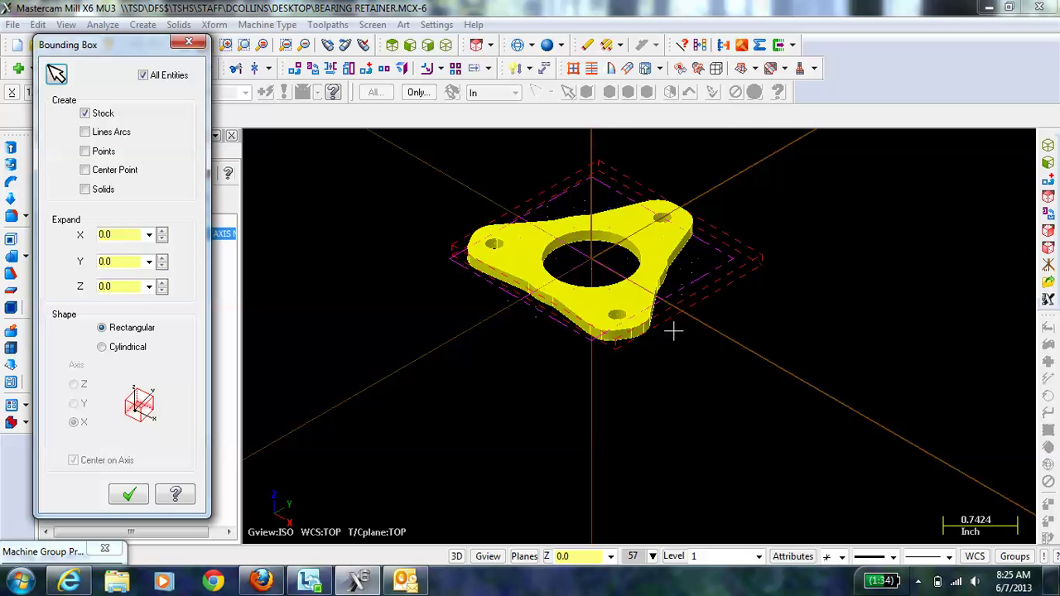
double_click(103, 234)
text(1)
double_click(130, 262)
text(1)
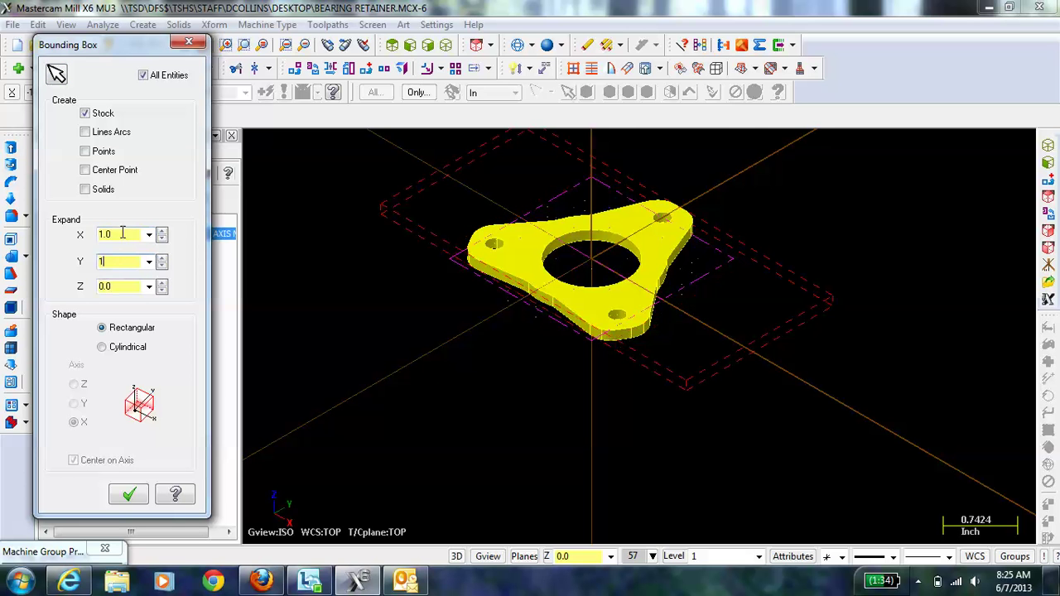
double_click(118, 285)
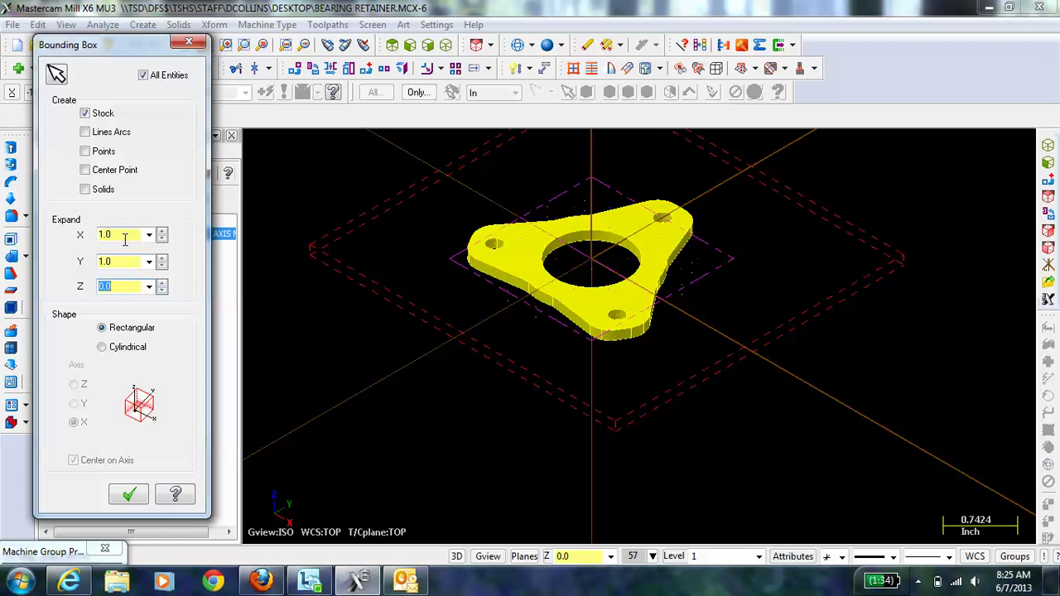
click(138, 493)
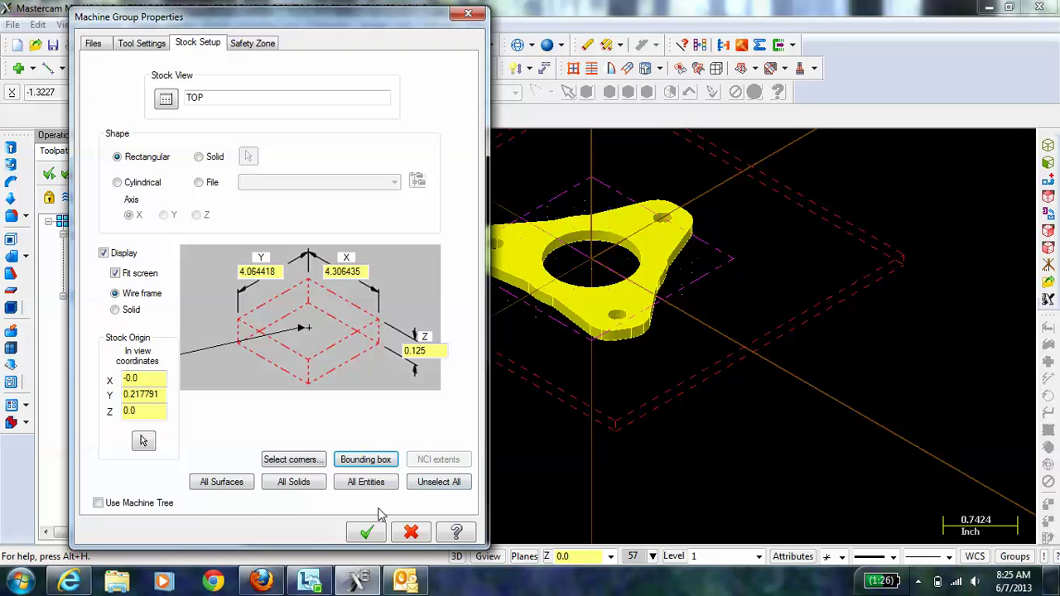
click(366, 531)
scroll(501, 217, down, 1)
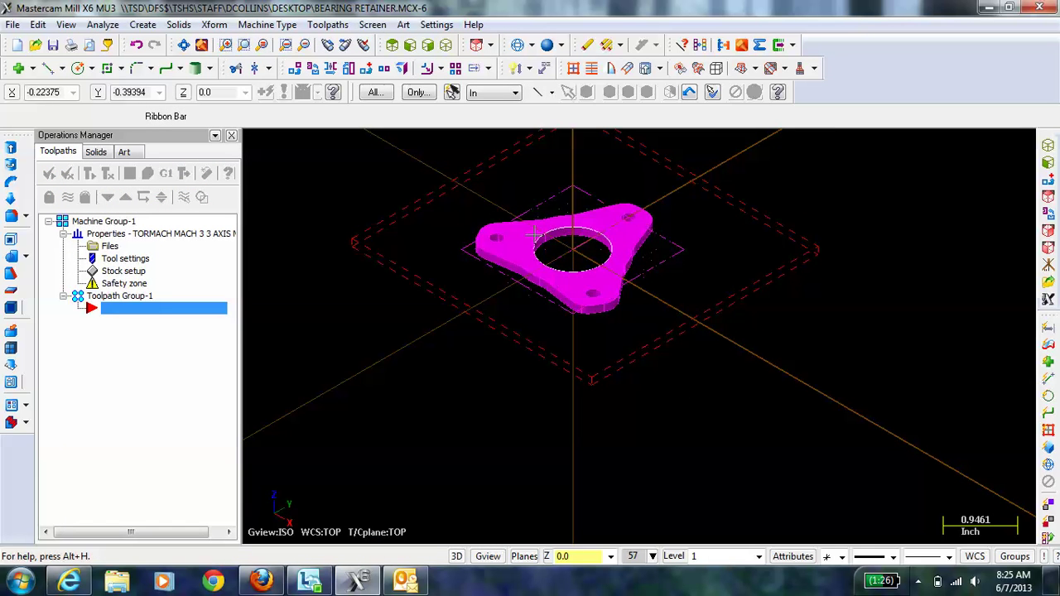
click(393, 46)
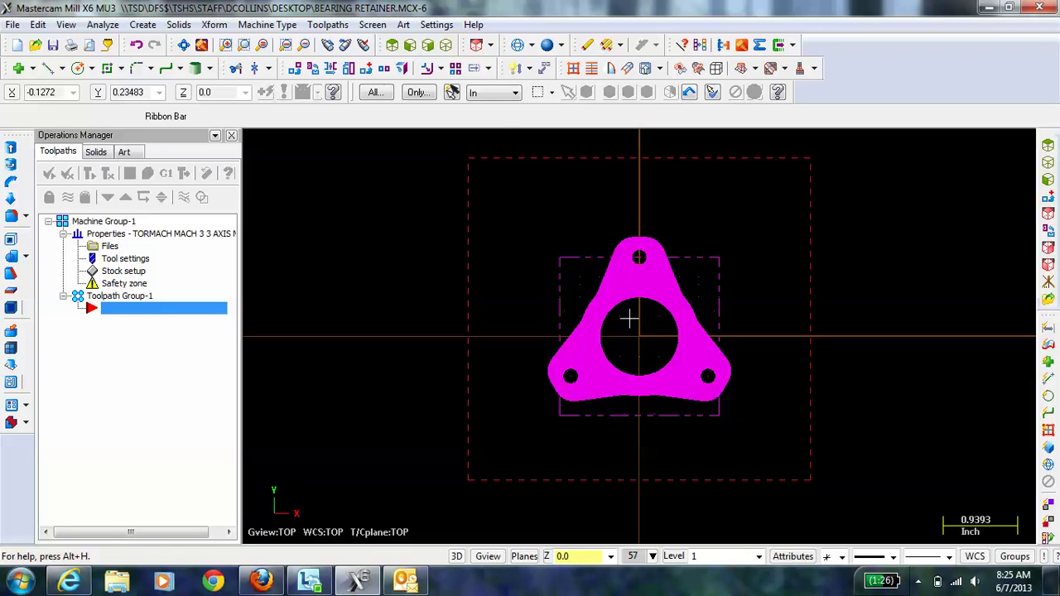
click(447, 44)
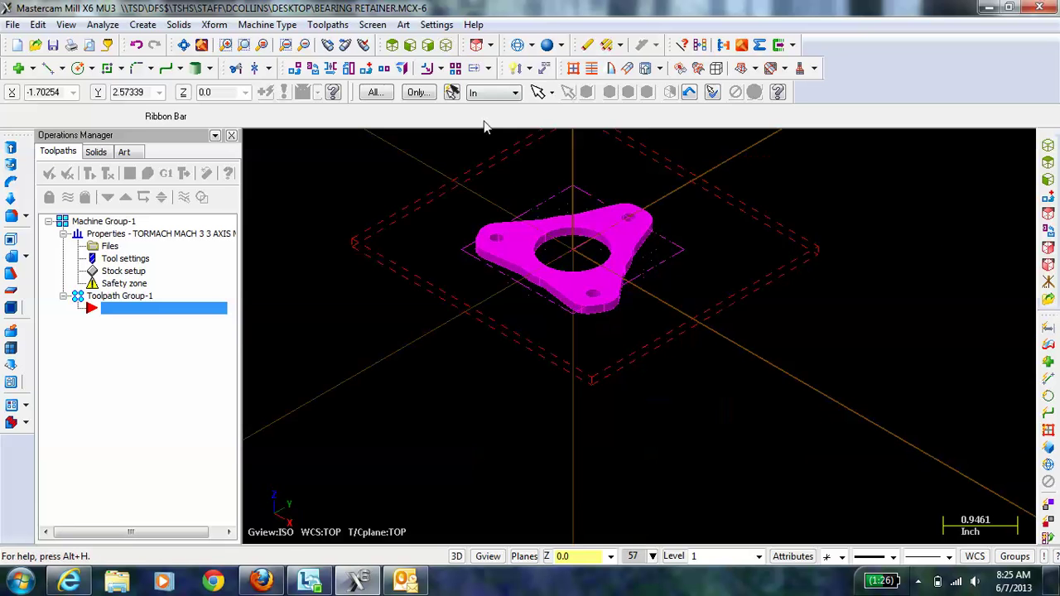
scroll(563, 214, up, 2)
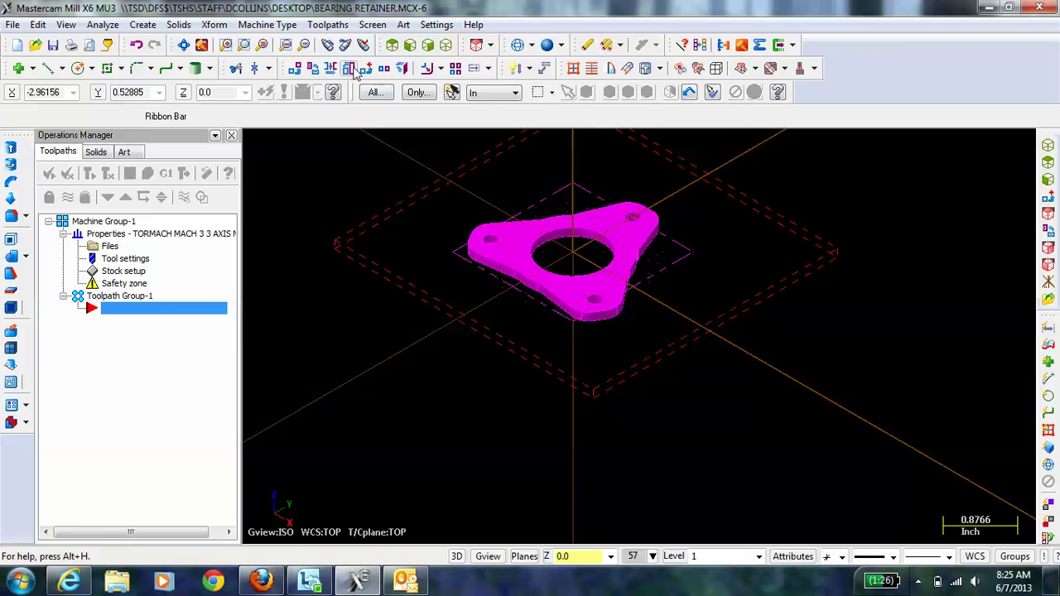
- Start a 2D contour toolpath and accept BEARING RETAINER as the NC name
click(329, 29)
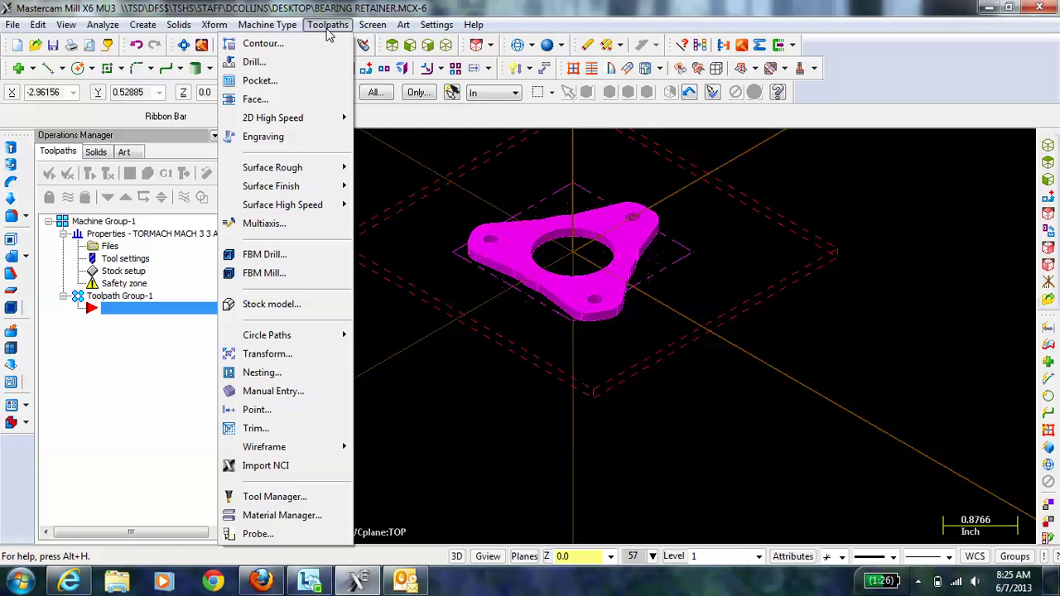
click(261, 43)
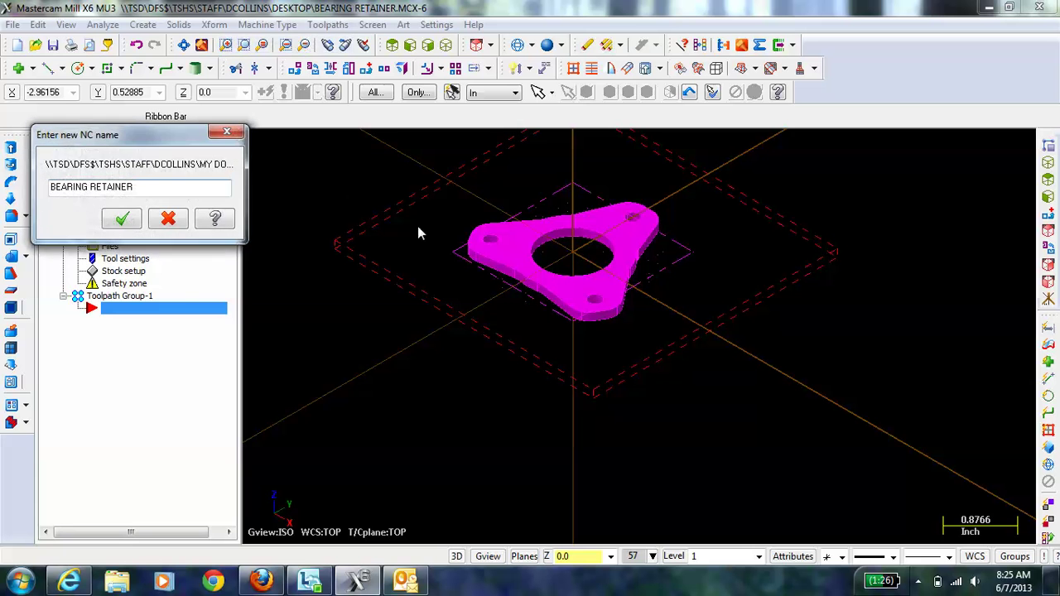
click(131, 220)
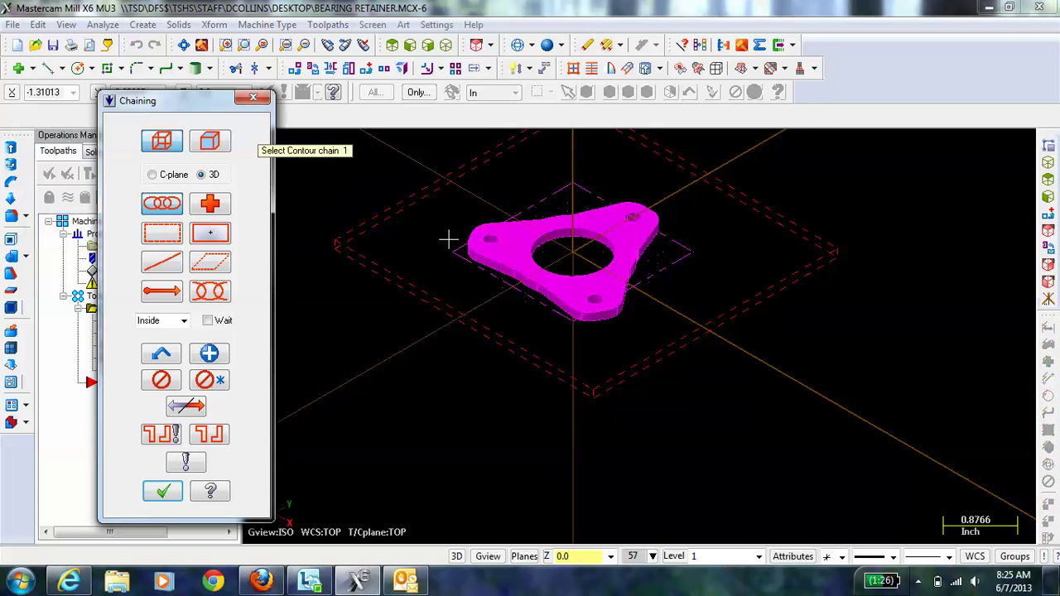
scroll(487, 240, up, 1)
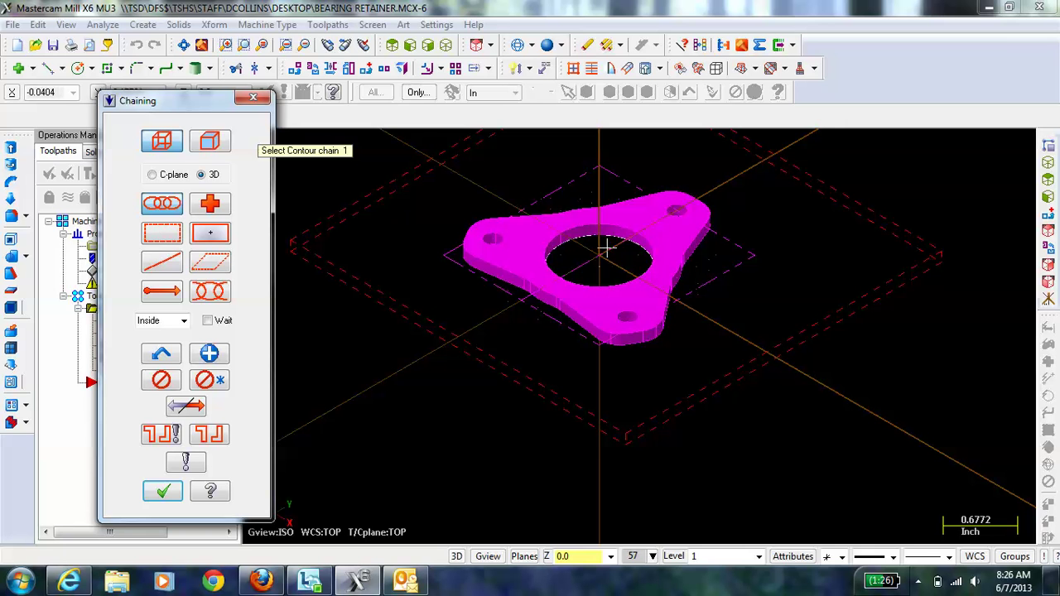
- Chain the part's hole outlines using C-plane and Area chaining, then confirm the chains
click(153, 177)
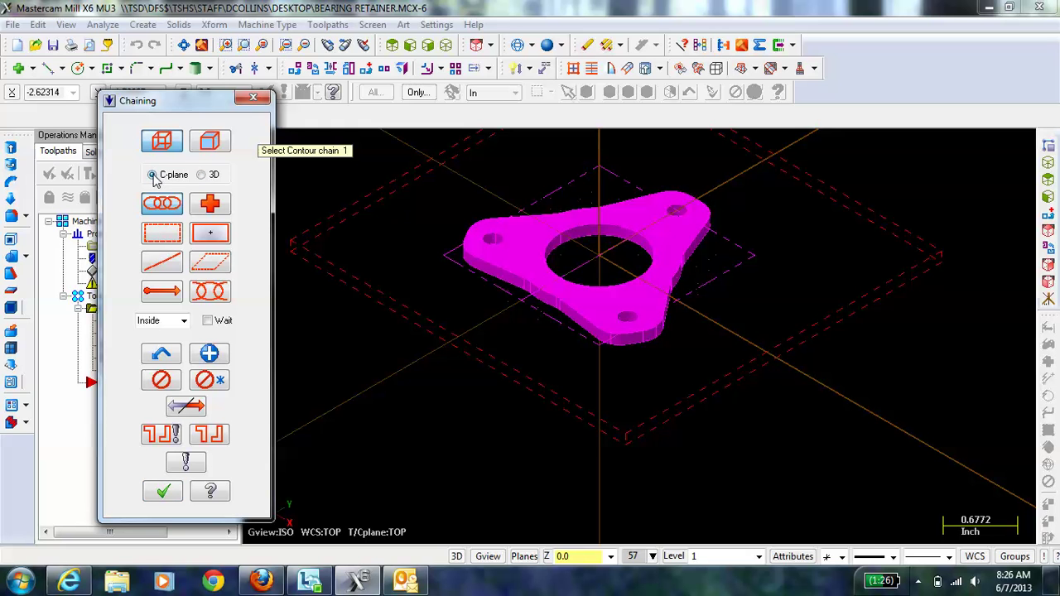
click(207, 236)
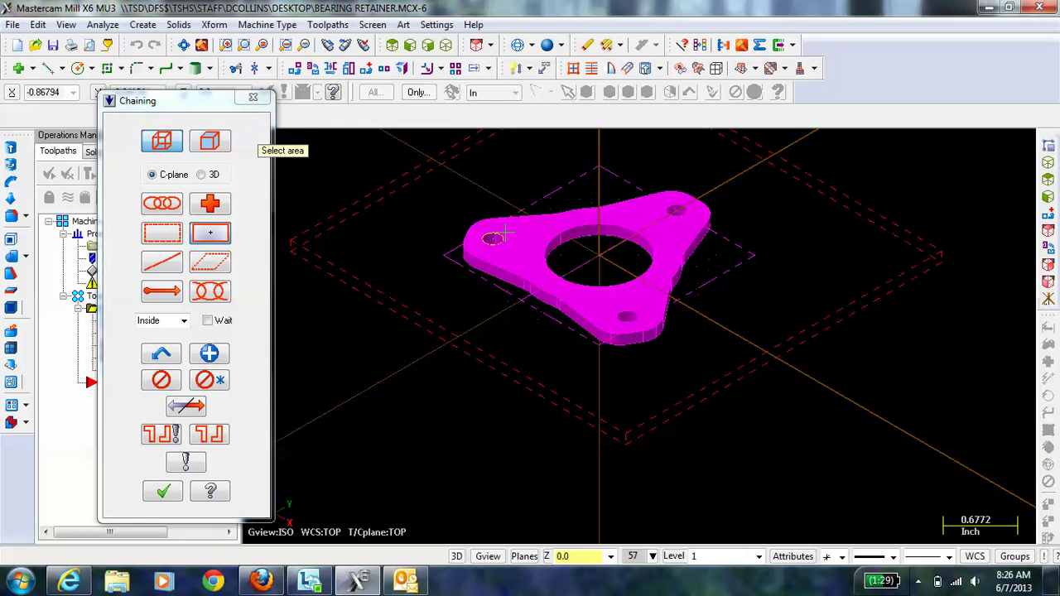
click(677, 210)
click(632, 316)
click(617, 254)
click(170, 493)
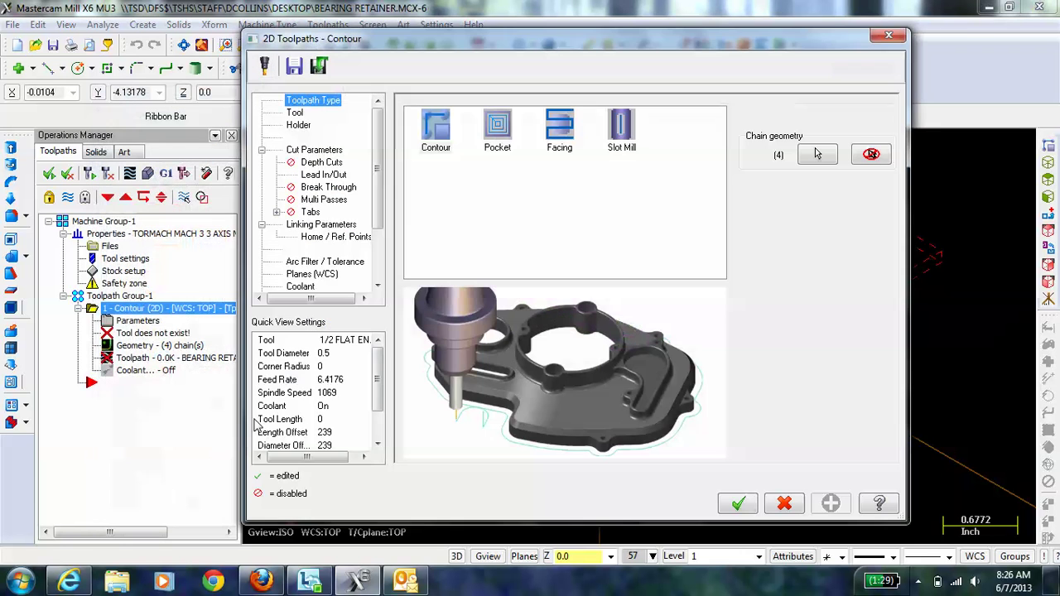
- Load the TRC TOOLING library and assign tool 2, the 1/8" Flat End Mill 4FL
click(295, 113)
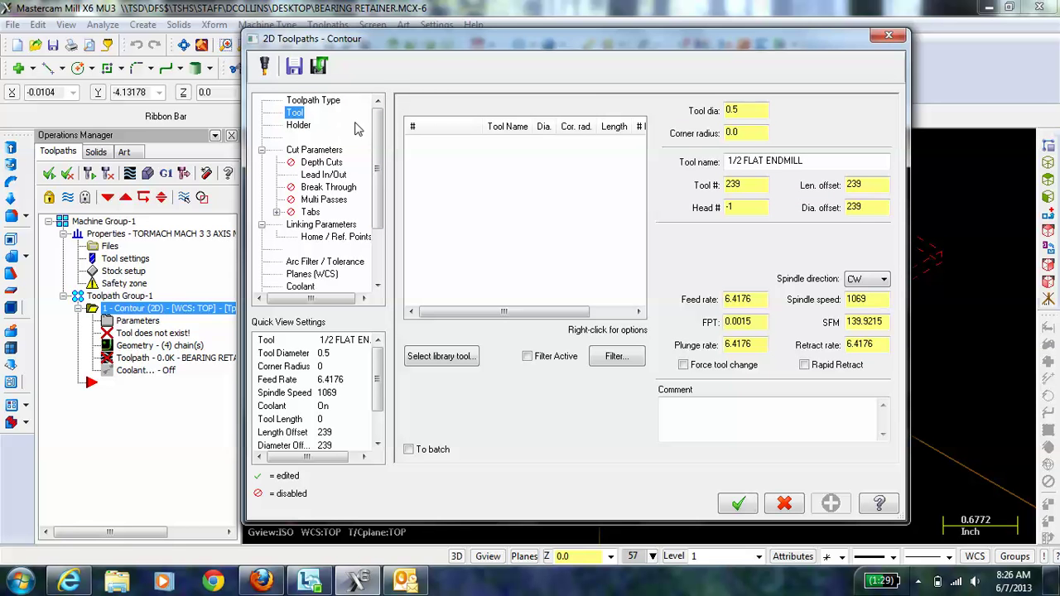
mouse_move(480, 39)
mouse_down()
mouse_move(453, 184)
mouse_move(429, 45)
mouse_move(489, 48)
mouse_move(492, 38)
mouse_move(487, 47)
mouse_up()
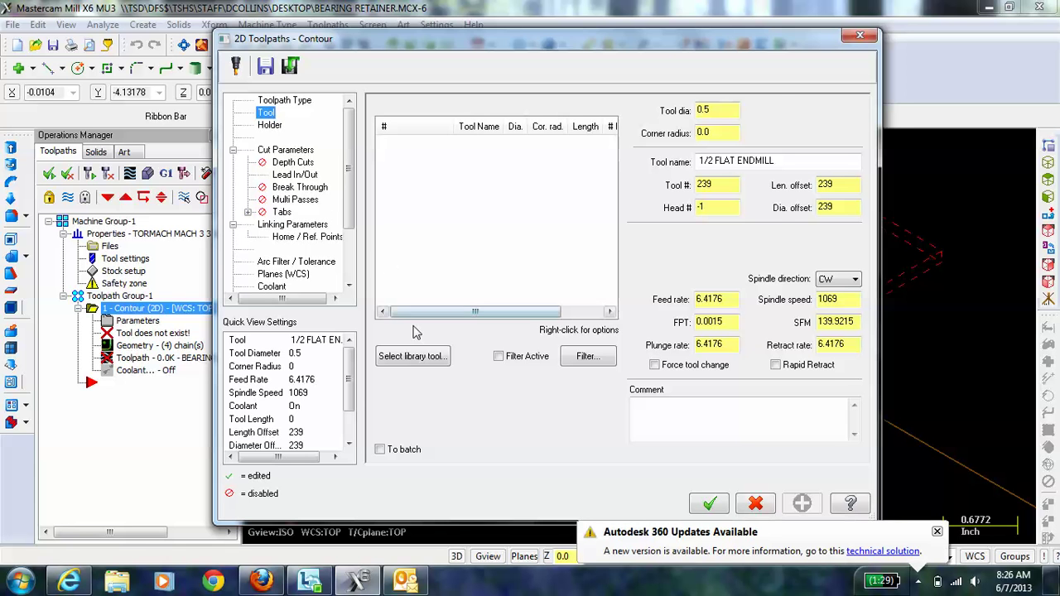
click(419, 356)
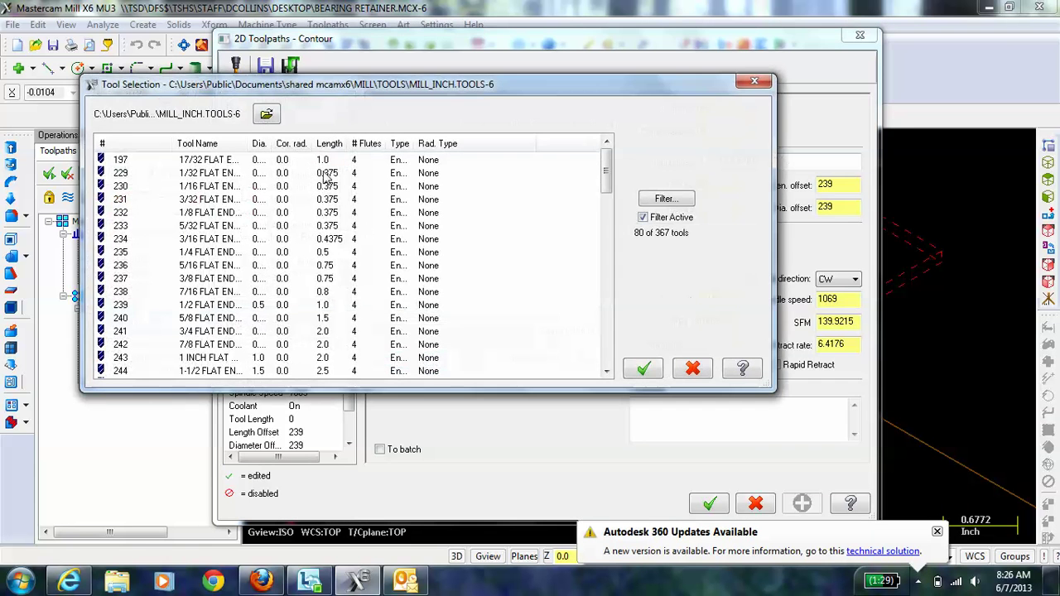
drag(605, 169, 612, 352)
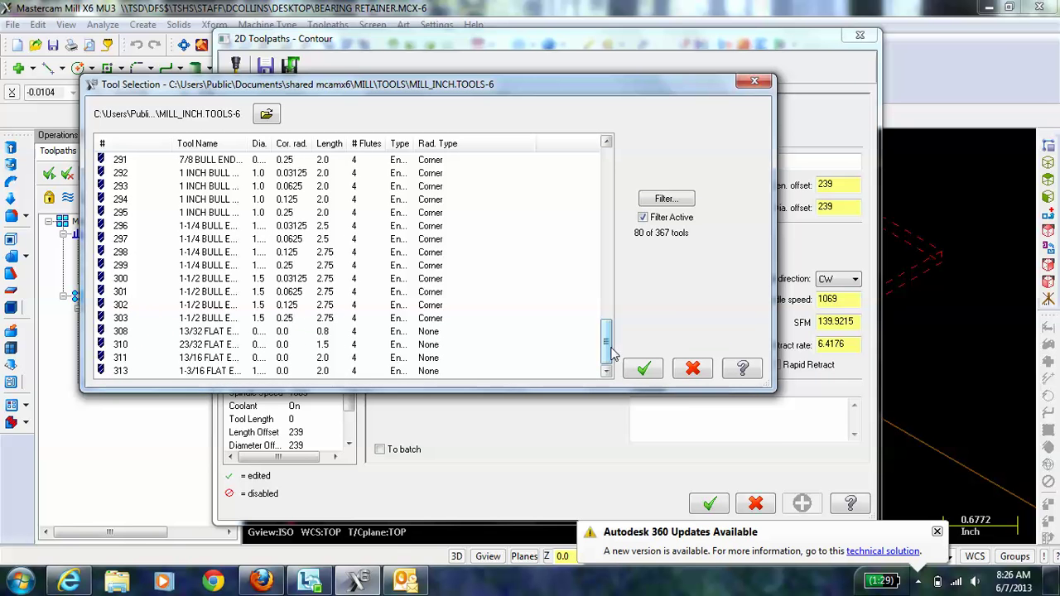
click(267, 114)
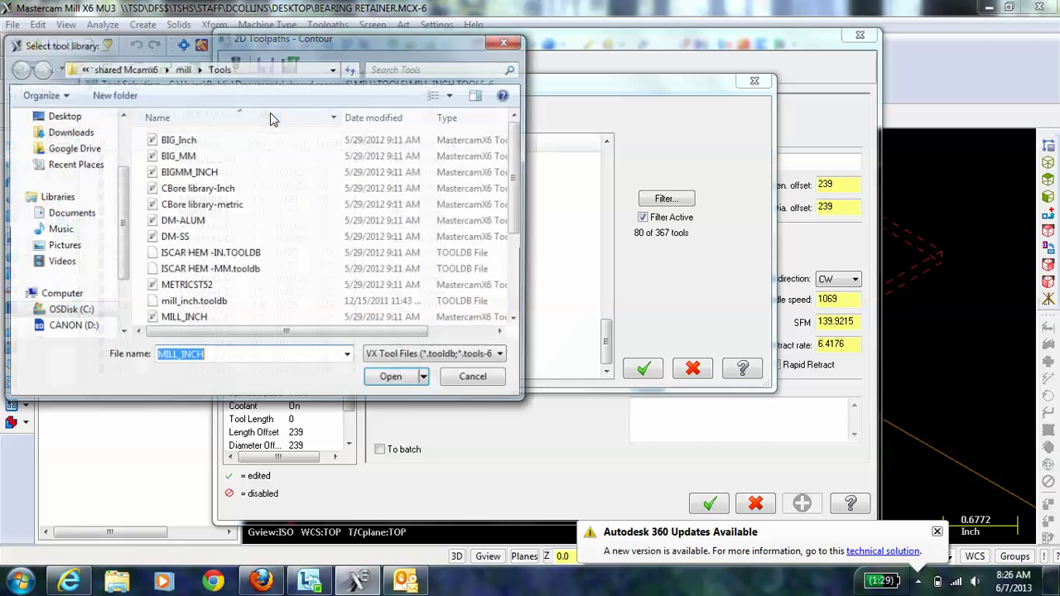
drag(520, 160, 520, 240)
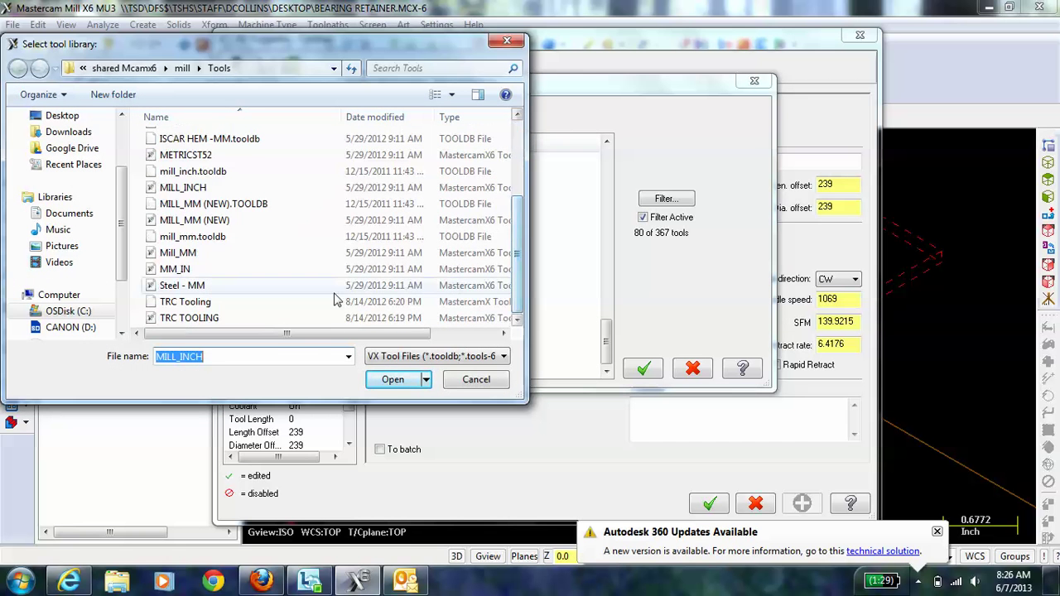
click(249, 318)
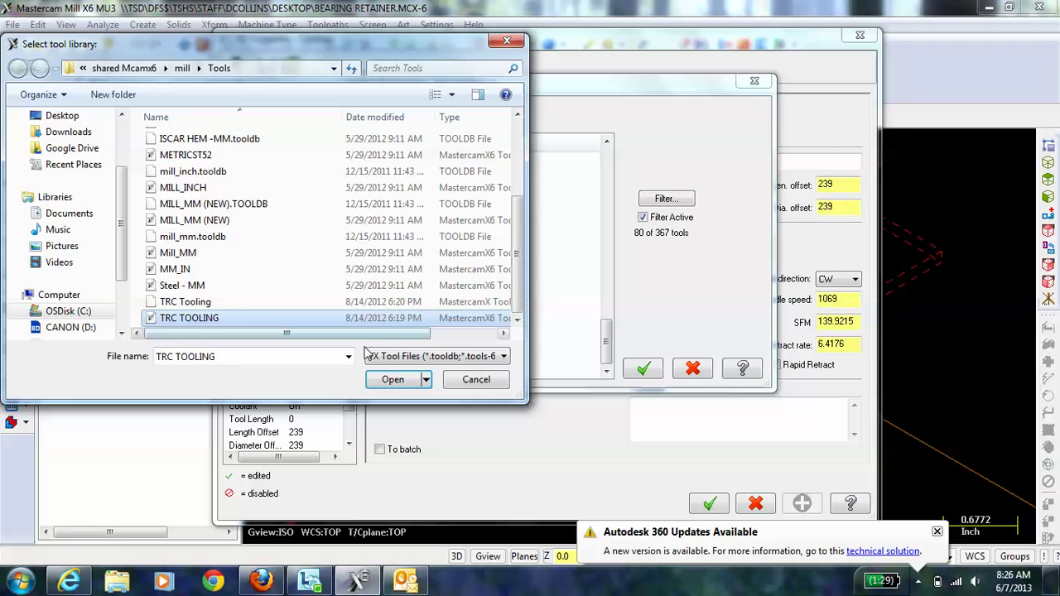
click(391, 379)
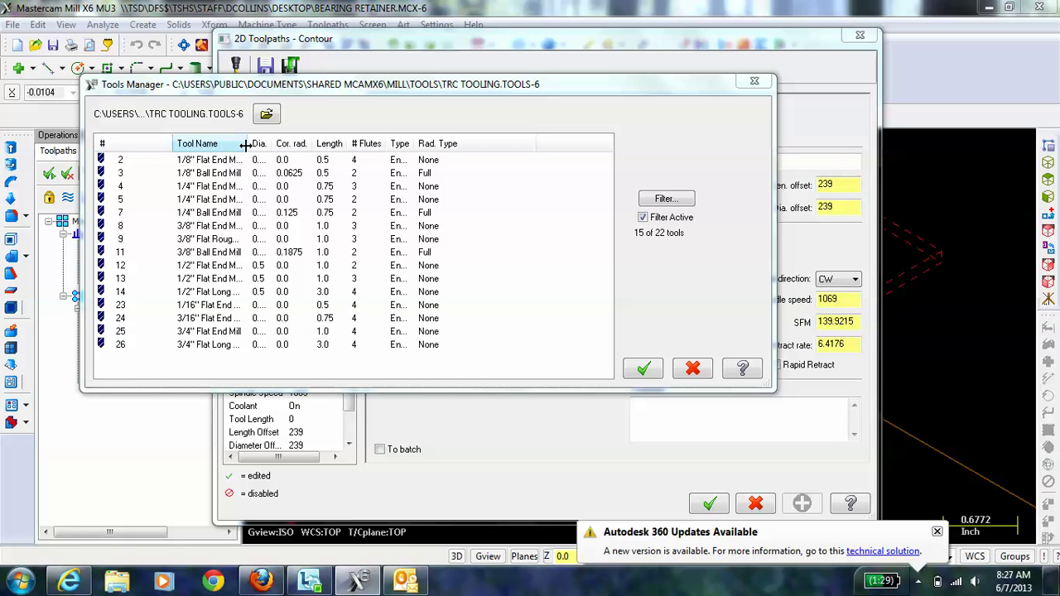
drag(248, 143, 255, 143)
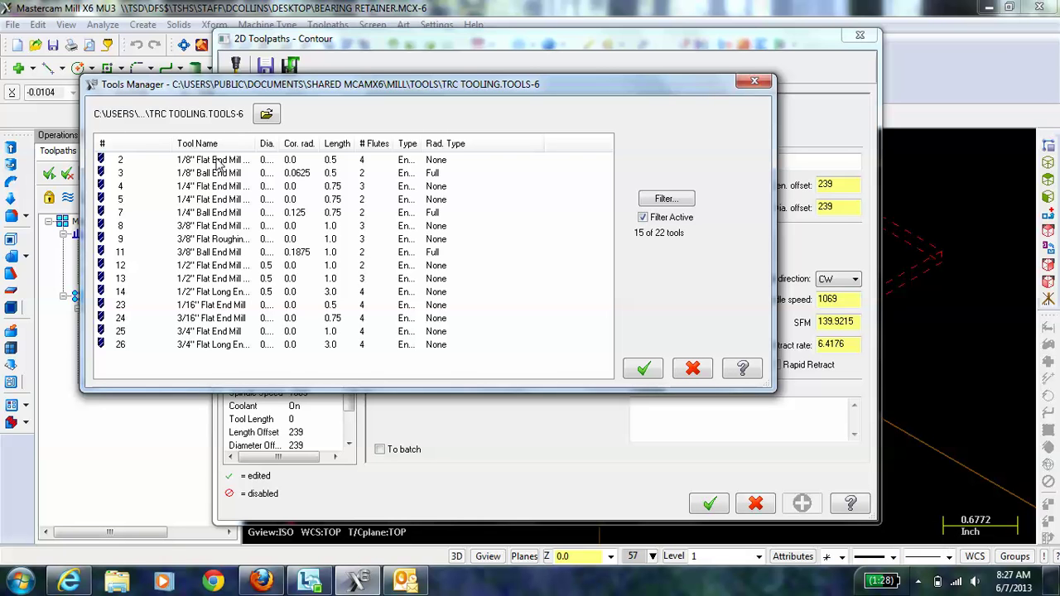
click(219, 163)
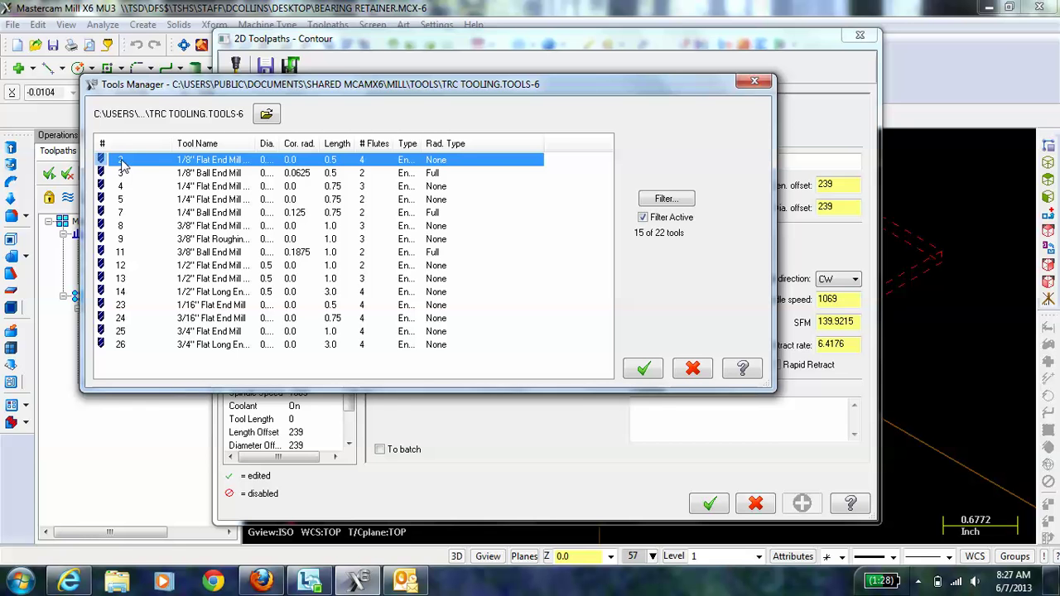
click(640, 369)
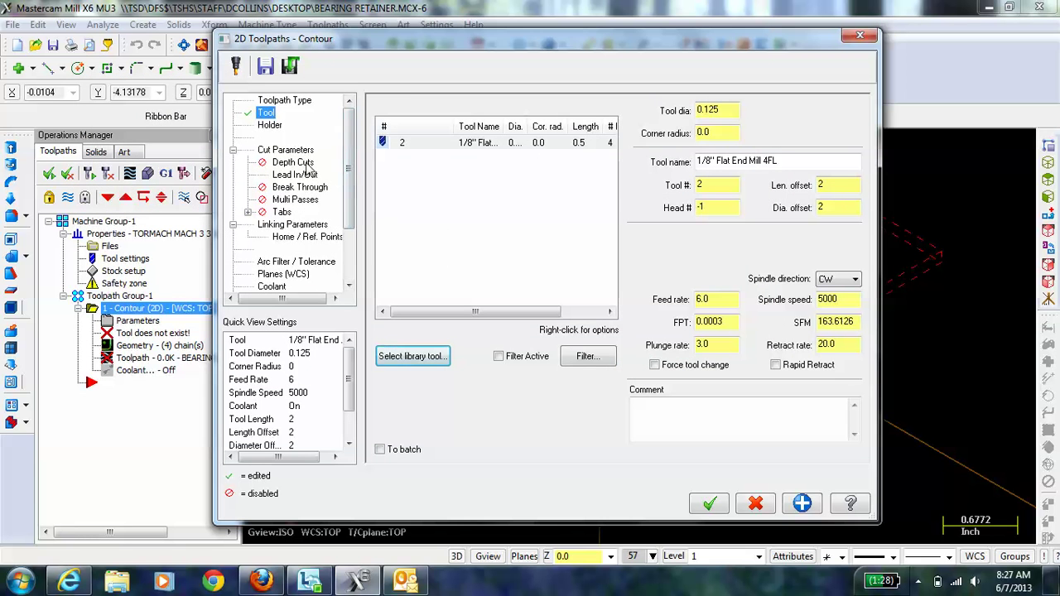
- Enable depth cuts on the contour with a 0.07 maximum rough step
click(280, 151)
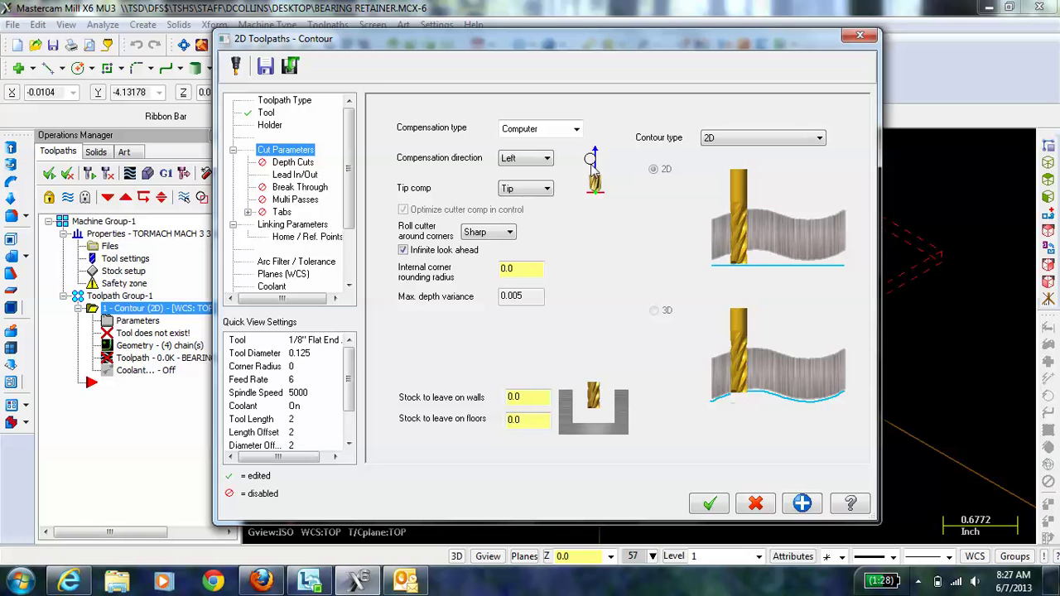
click(293, 163)
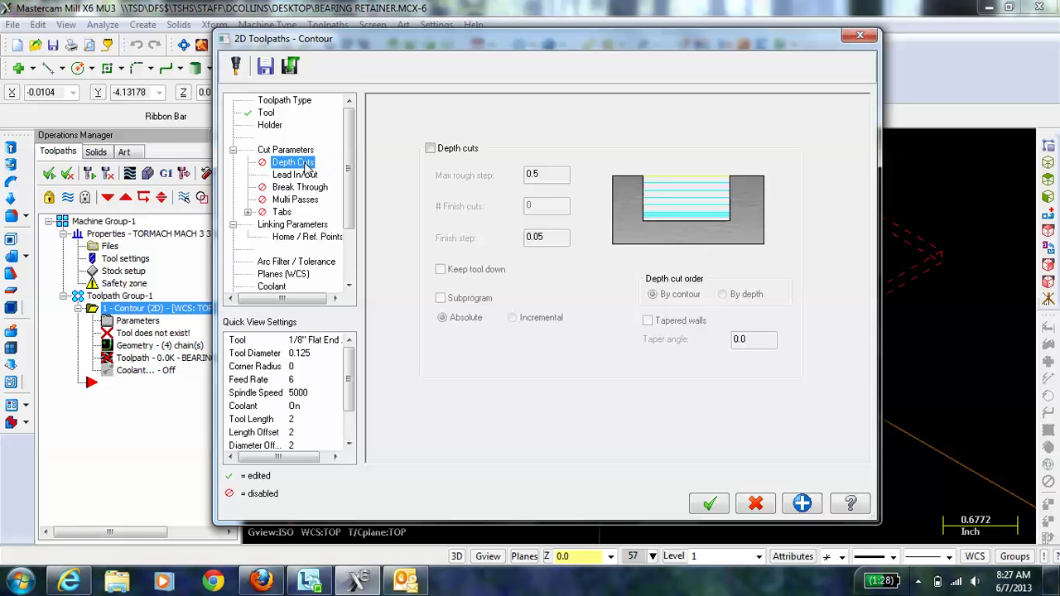
click(430, 150)
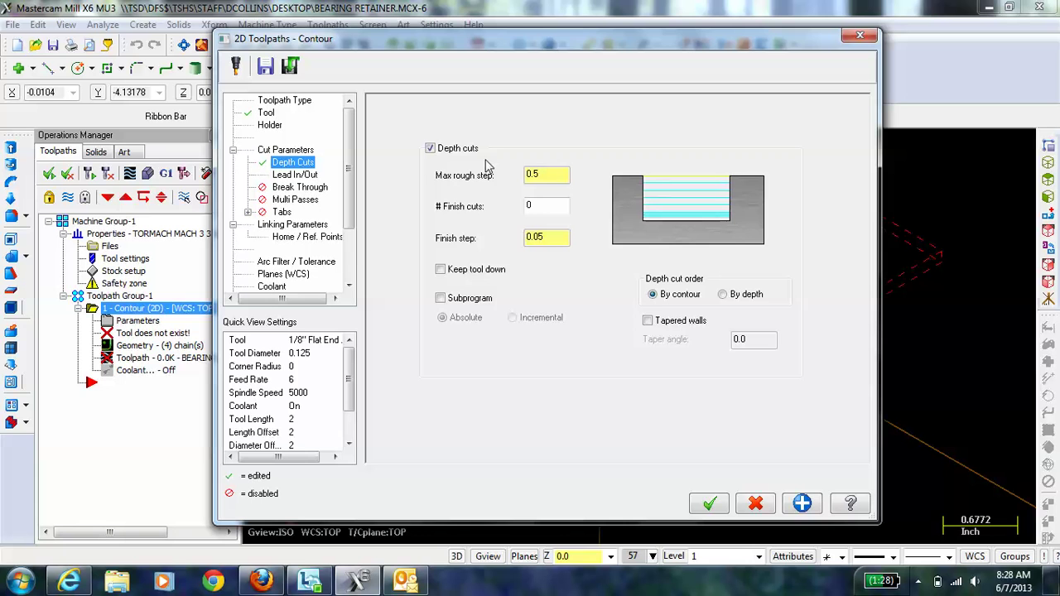
click(542, 173)
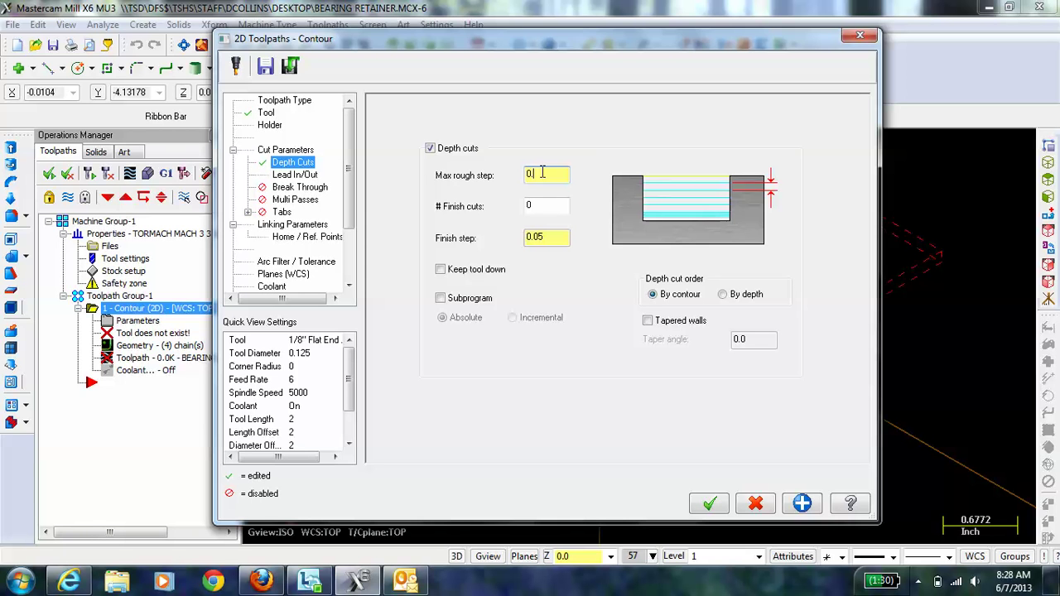
text(07)
- Uncheck Lead In/Out so the contour has no entry or exit moves
click(292, 177)
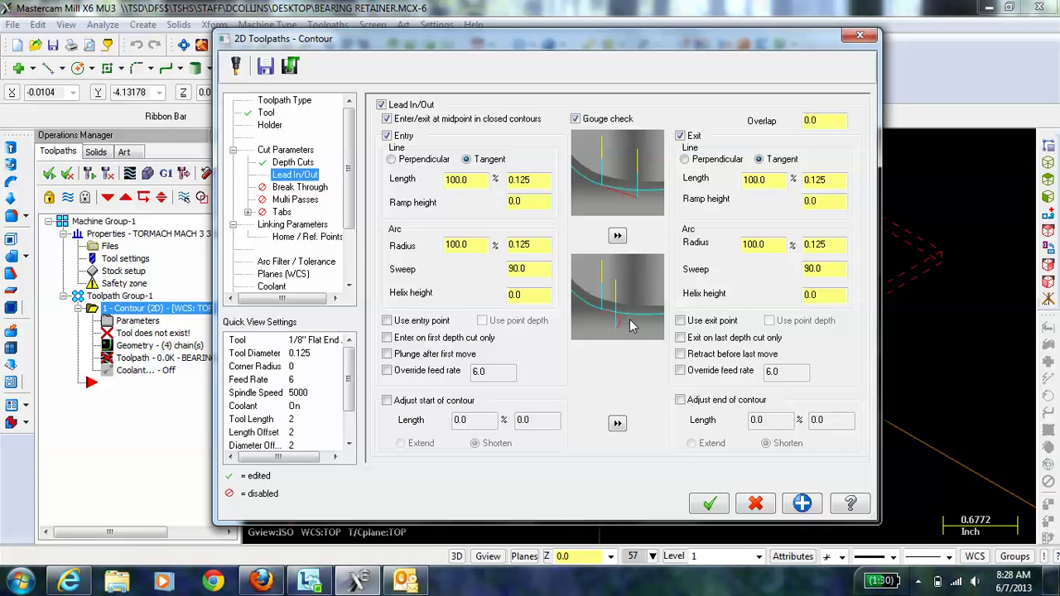
click(381, 105)
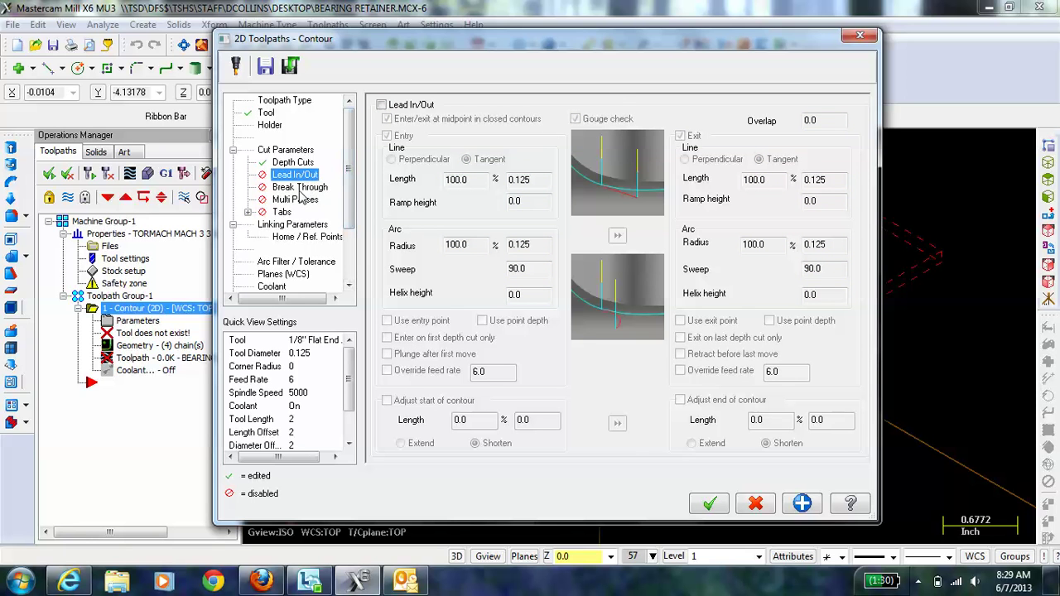
- Turn on Break Through for the contour with a 0.01 amount
click(299, 187)
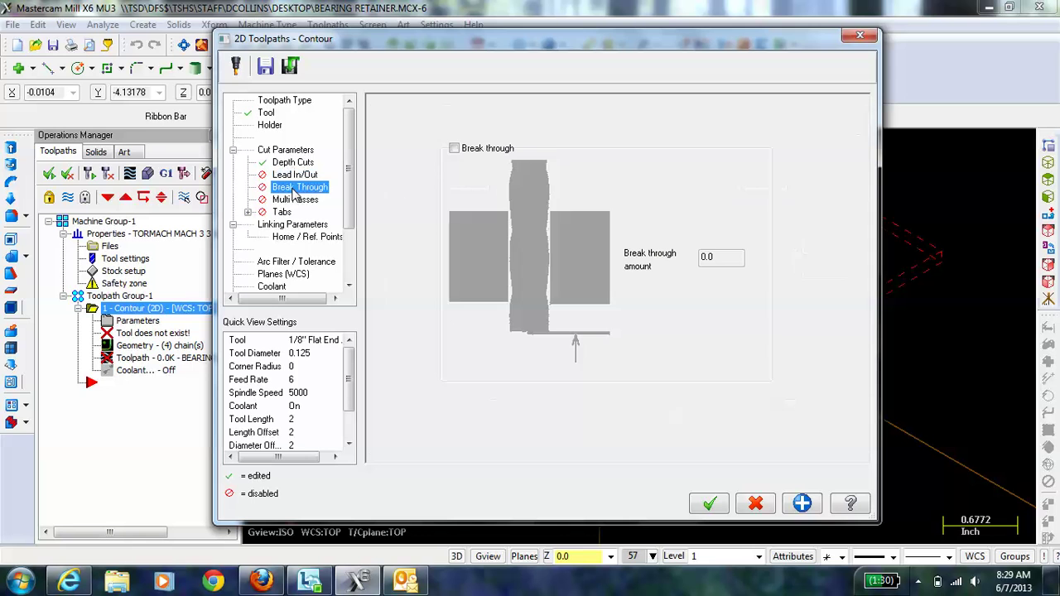
click(454, 149)
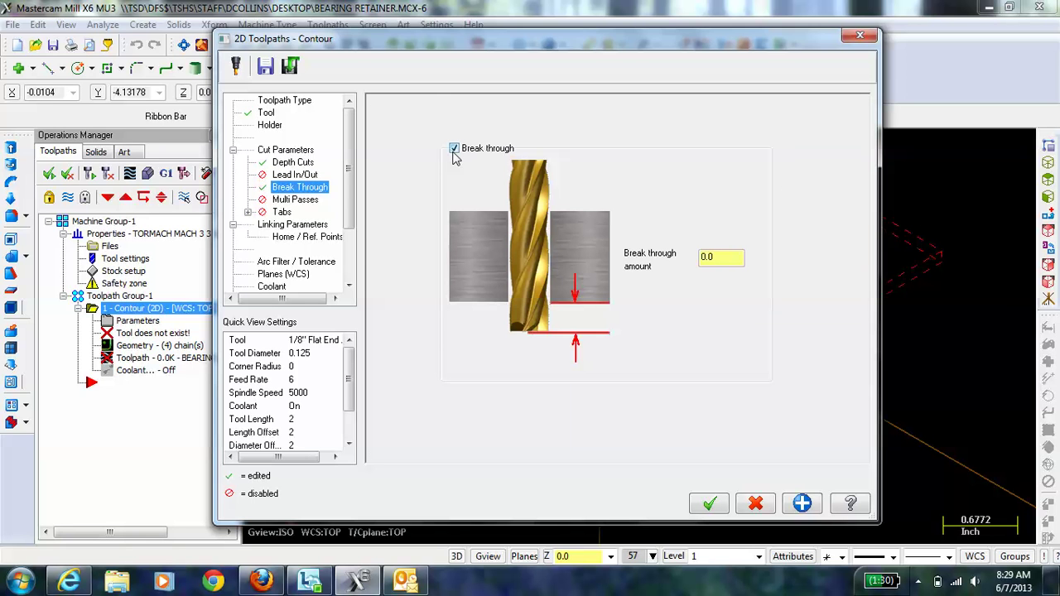
click(720, 259)
text(1)
click(284, 200)
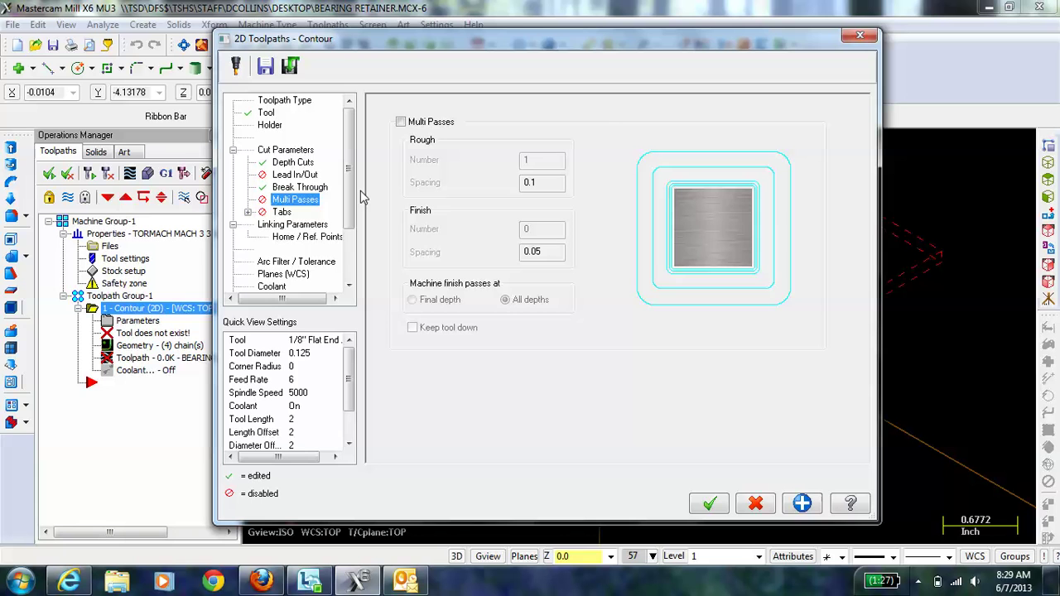
- Set Retract, Feed plane and Depth to Absolute, with Depth at -0.125
click(282, 227)
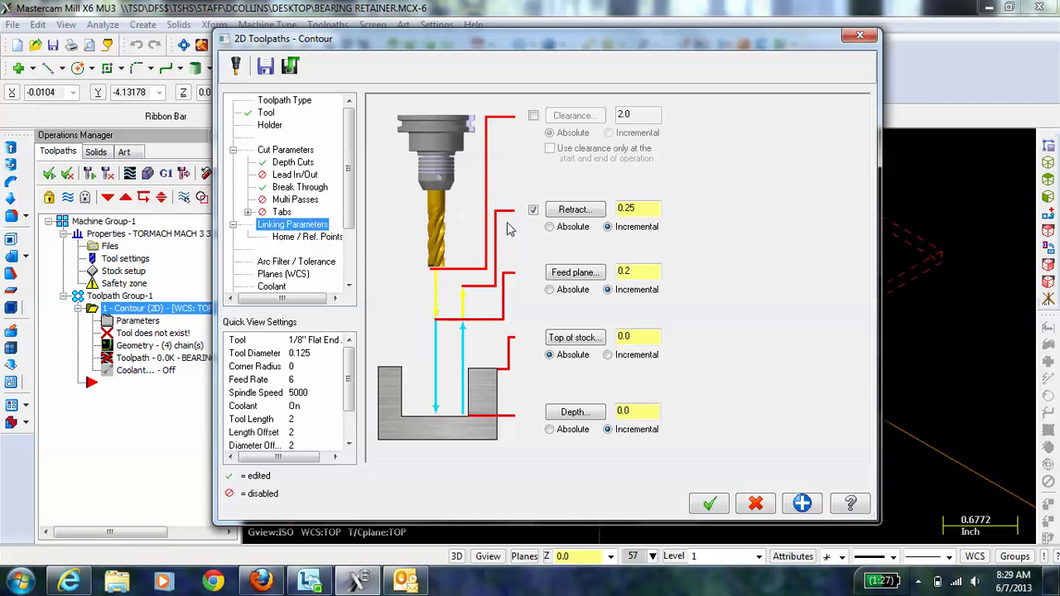
click(549, 227)
click(549, 289)
click(550, 429)
drag(638, 415, 609, 420)
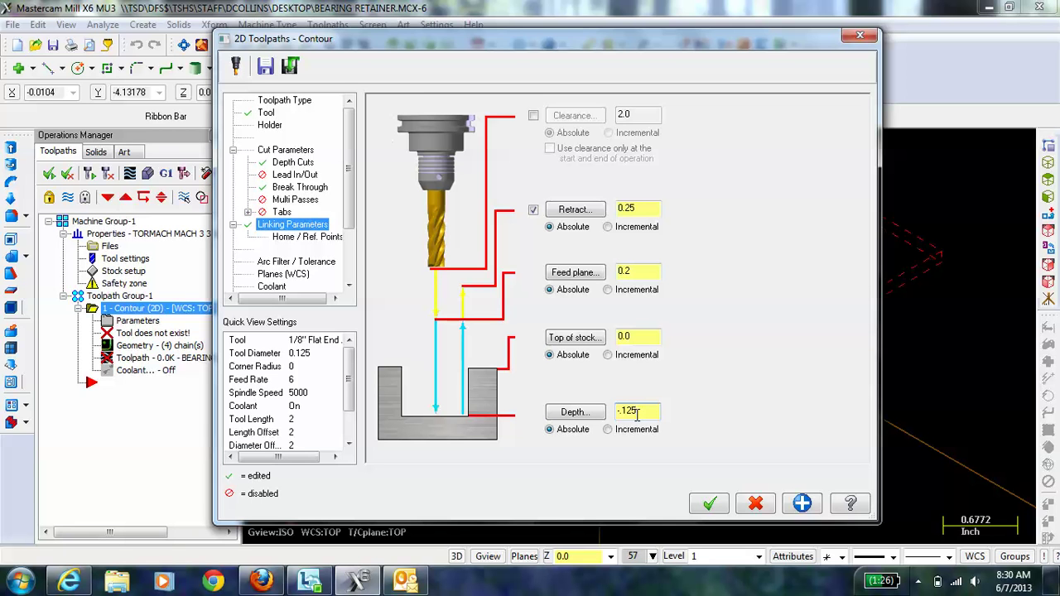
- Accept the Contour parameters to regenerate the BEARING RETAINER toolpath and zoom to inspect it
click(708, 505)
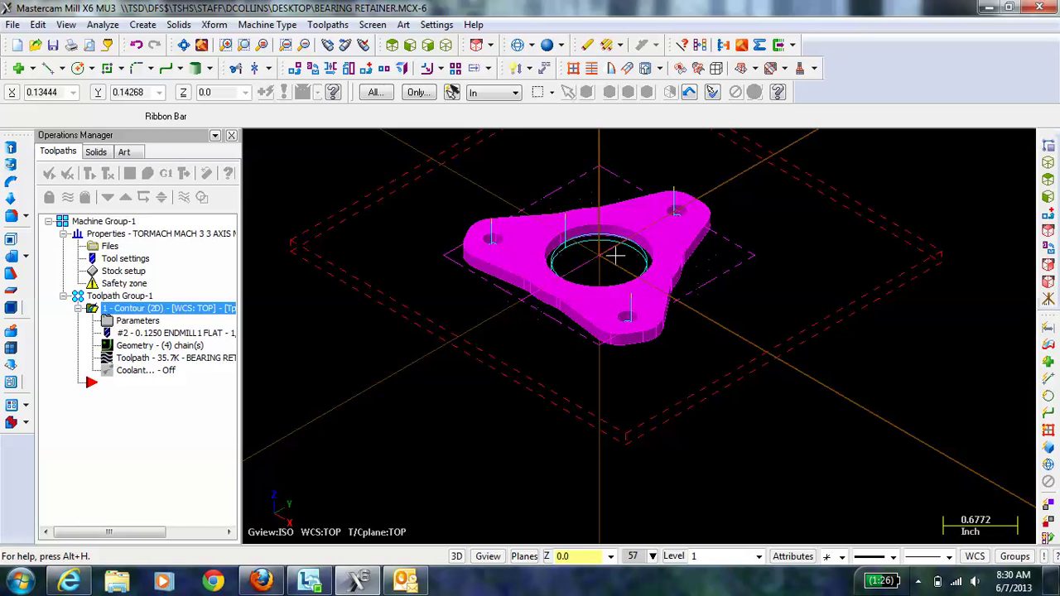
scroll(567, 257, up, 4)
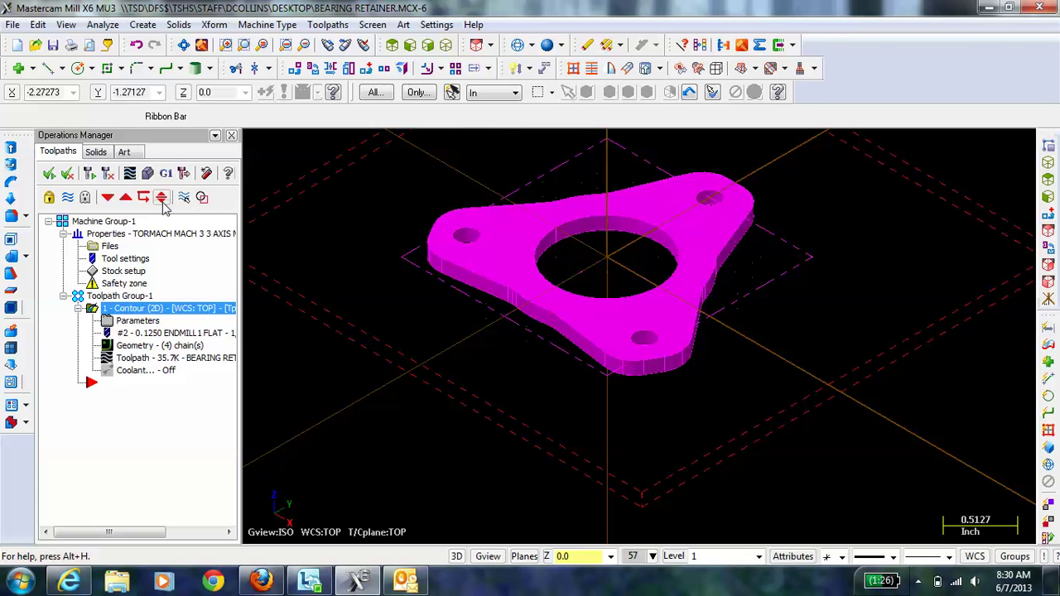
scroll(549, 211, down, 2)
scroll(550, 213, up, 2)
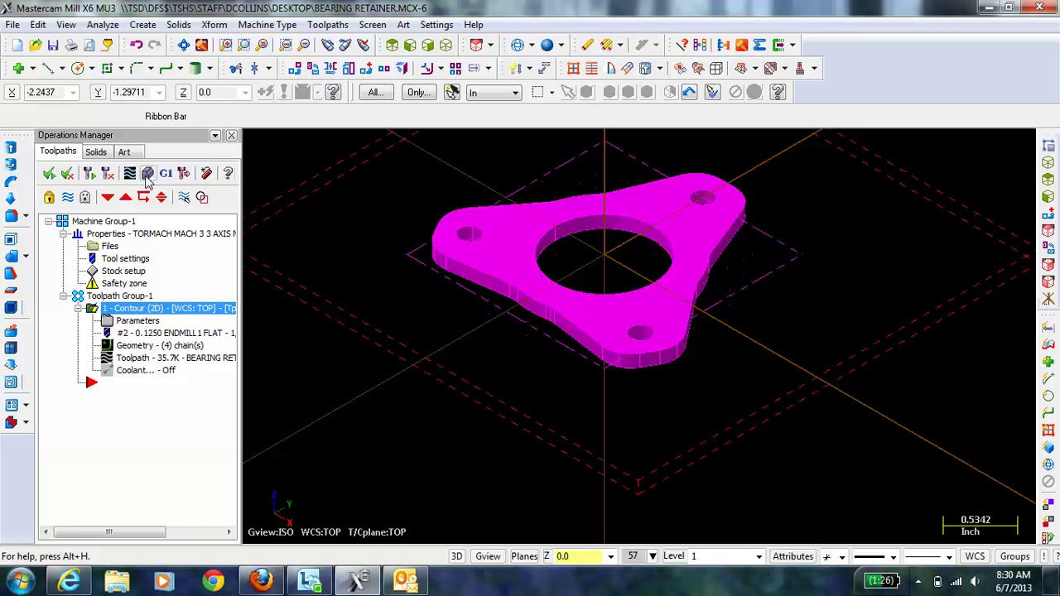
click(148, 176)
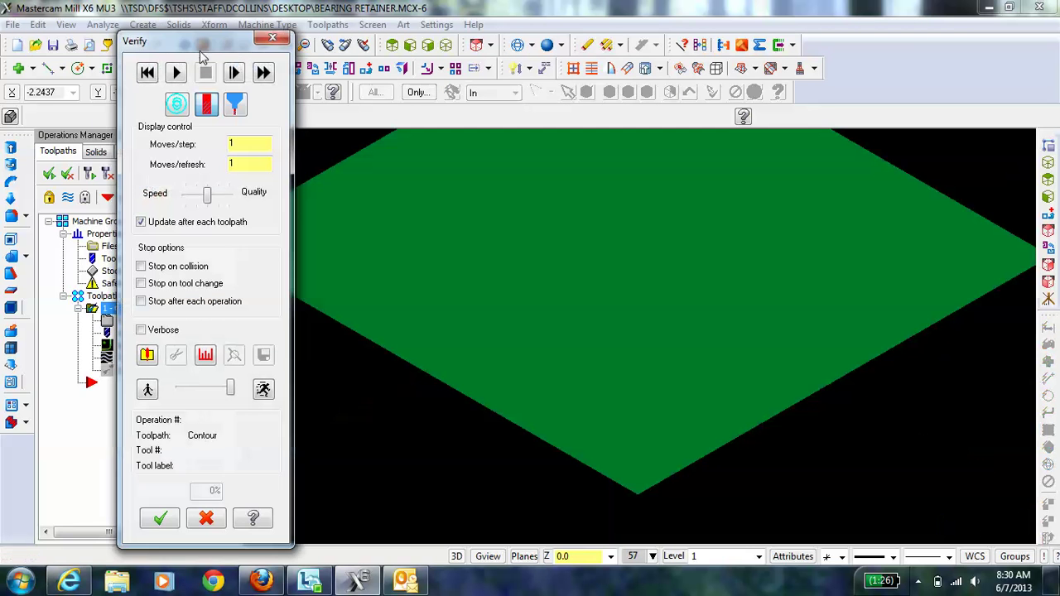
drag(205, 53, 129, 74)
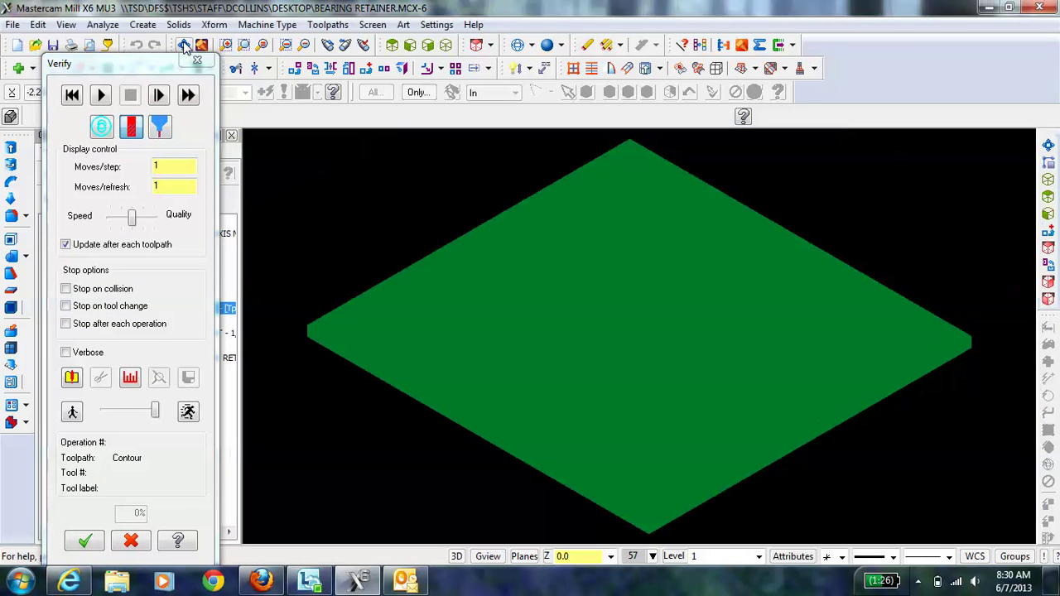
drag(155, 412, 145, 411)
click(102, 96)
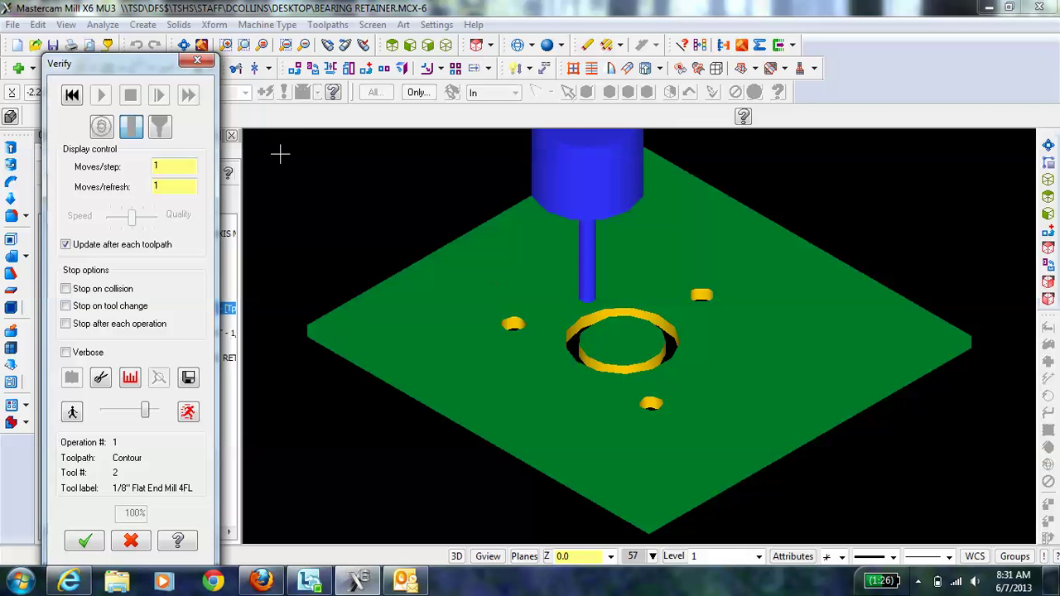
click(199, 63)
click(199, 63)
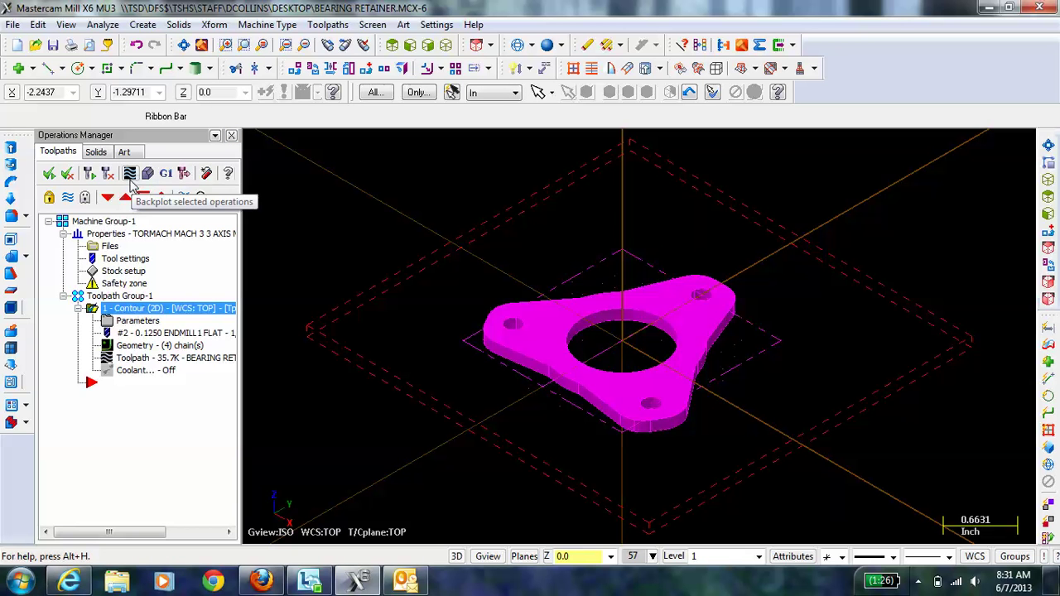
click(130, 175)
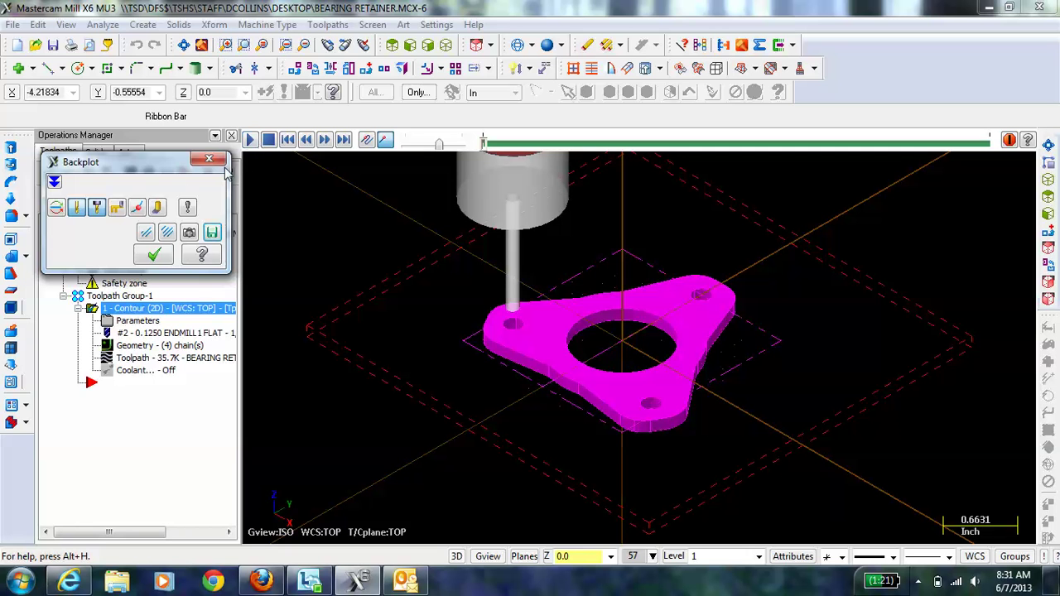
click(97, 216)
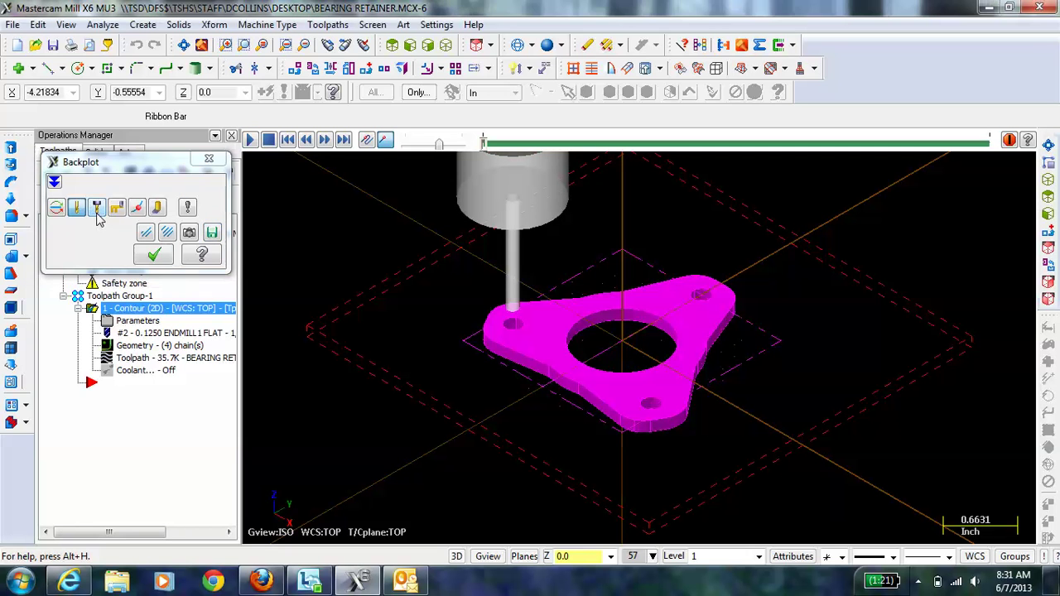
click(79, 211)
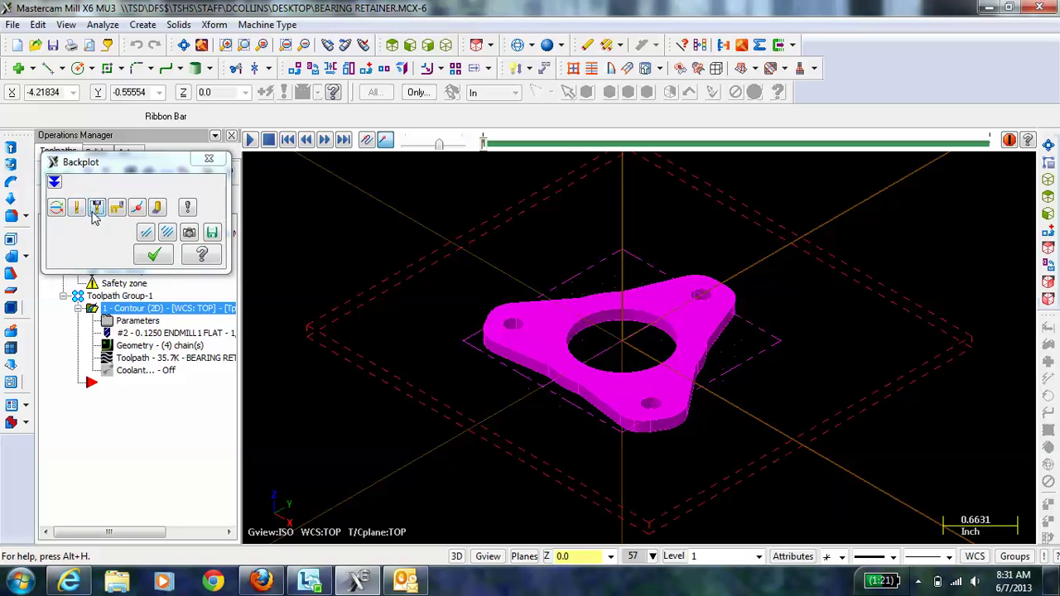
click(82, 210)
click(86, 214)
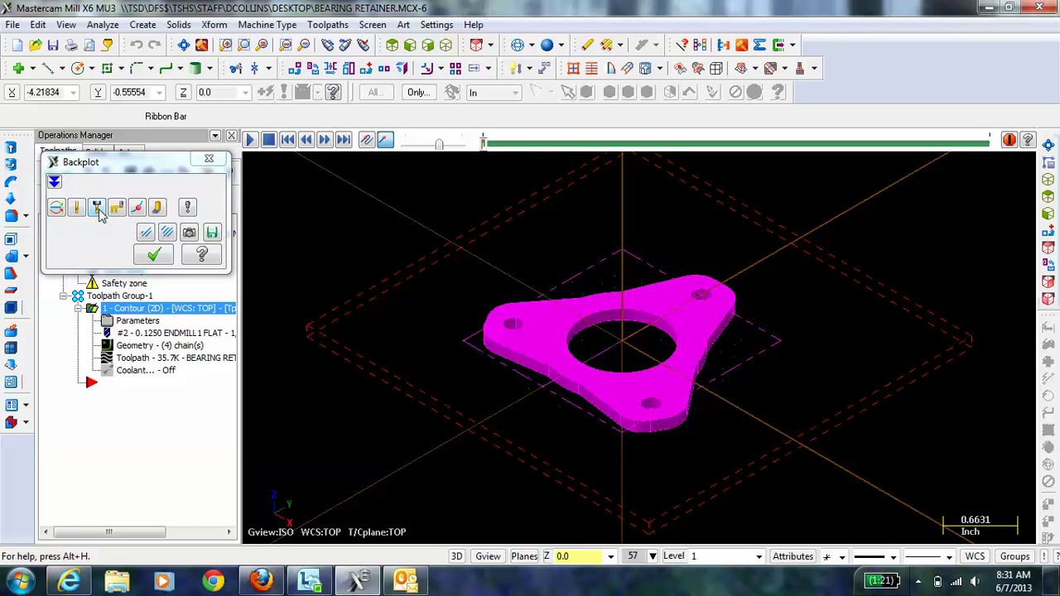
click(77, 211)
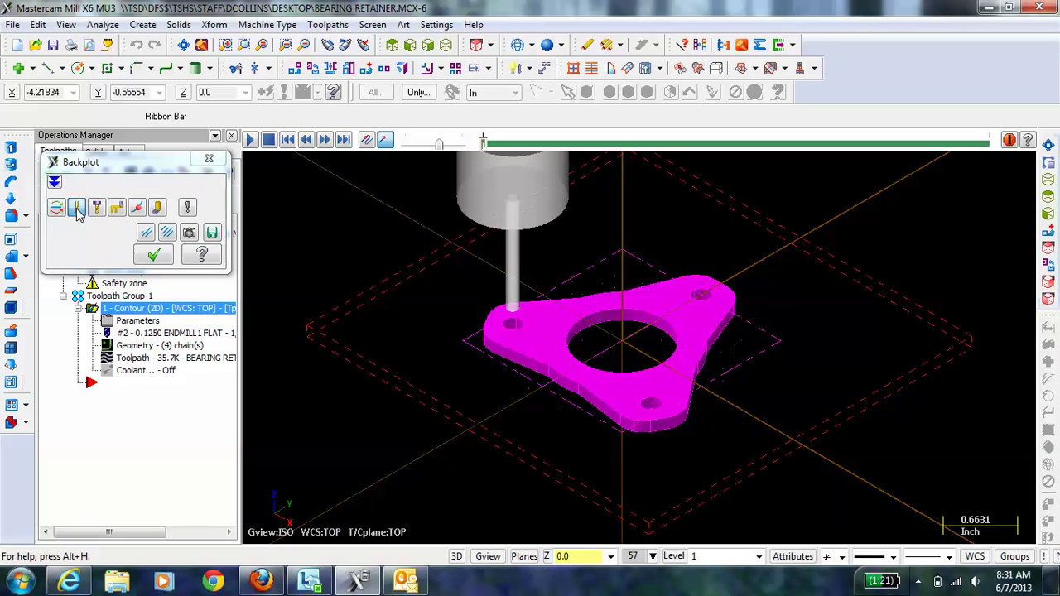
click(250, 141)
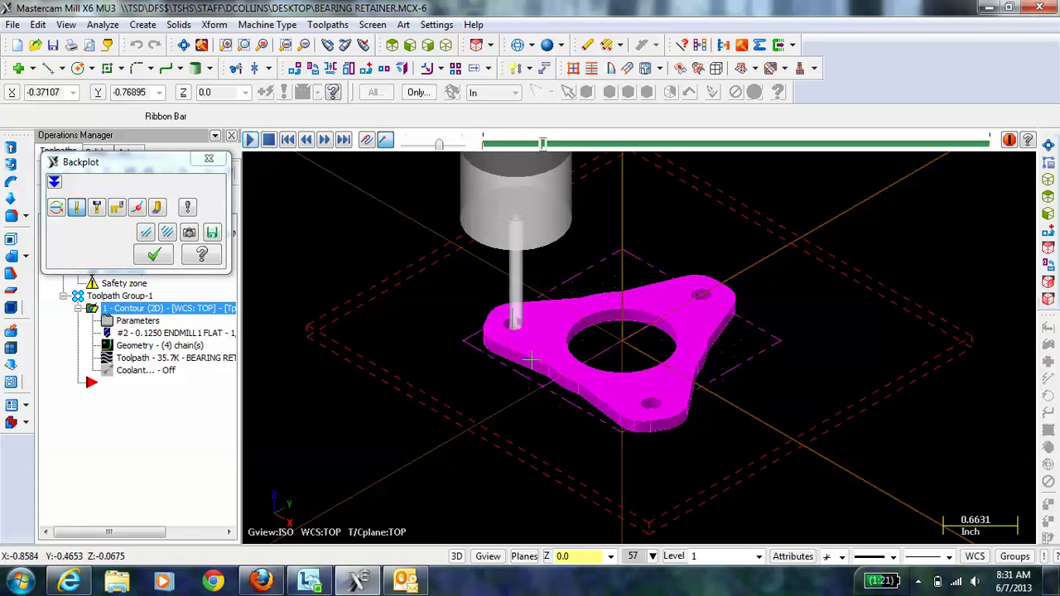
scroll(533, 340, up, 2)
scroll(533, 340, up, 3)
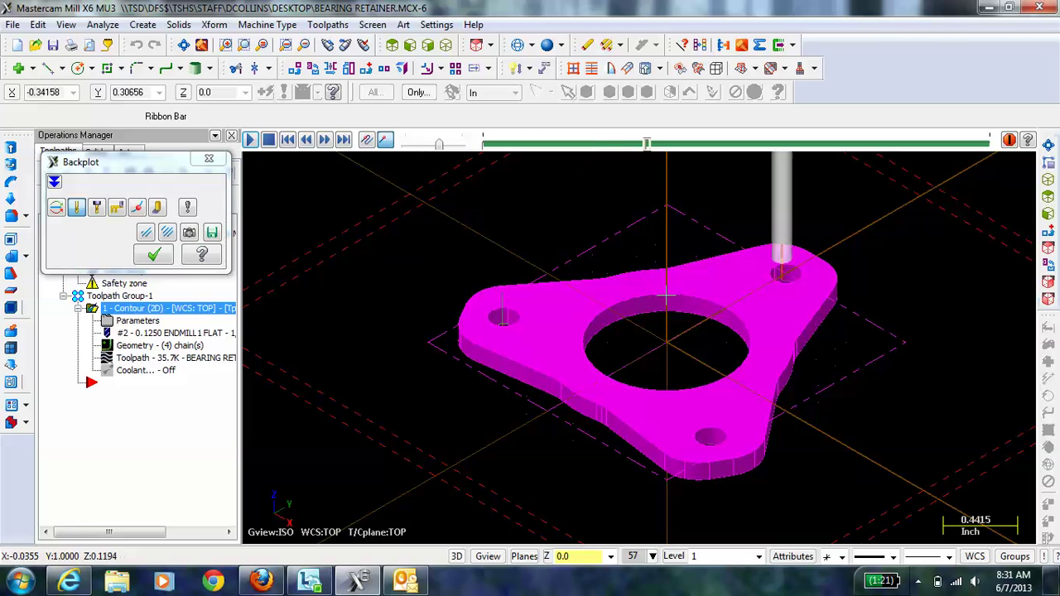
scroll(744, 290, down, 2)
middle_drag(744, 290, 736, 301)
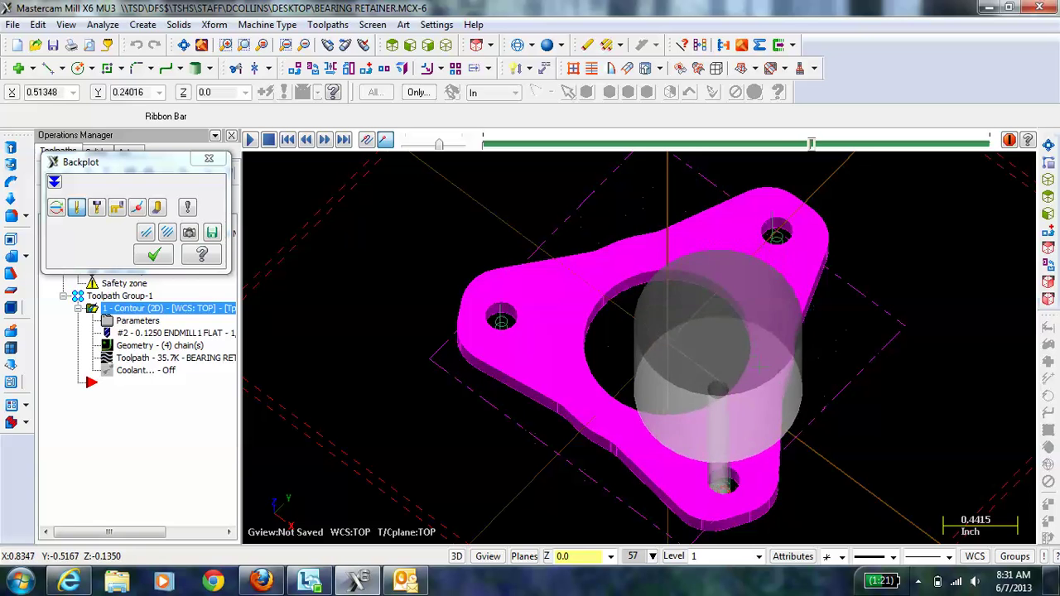
middle_drag(731, 389, 738, 356)
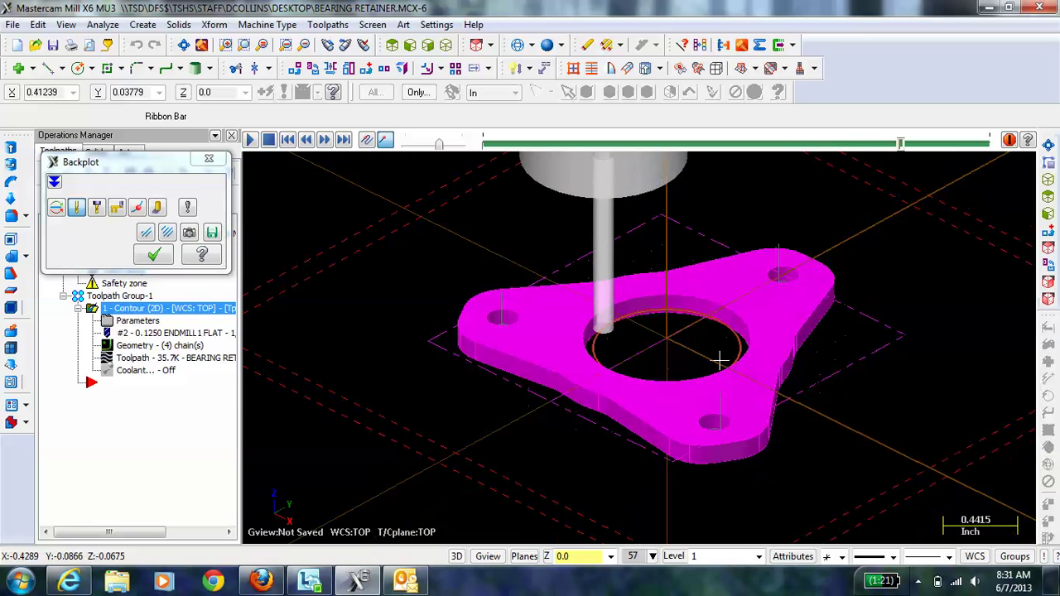
middle_drag(655, 338, 654, 350)
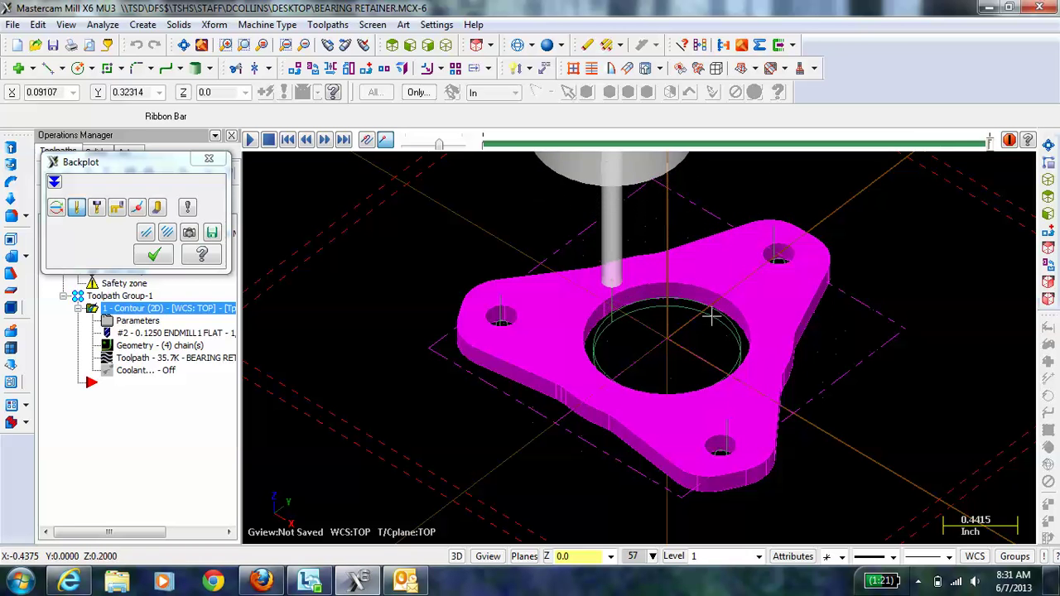
middle_drag(752, 265, 744, 320)
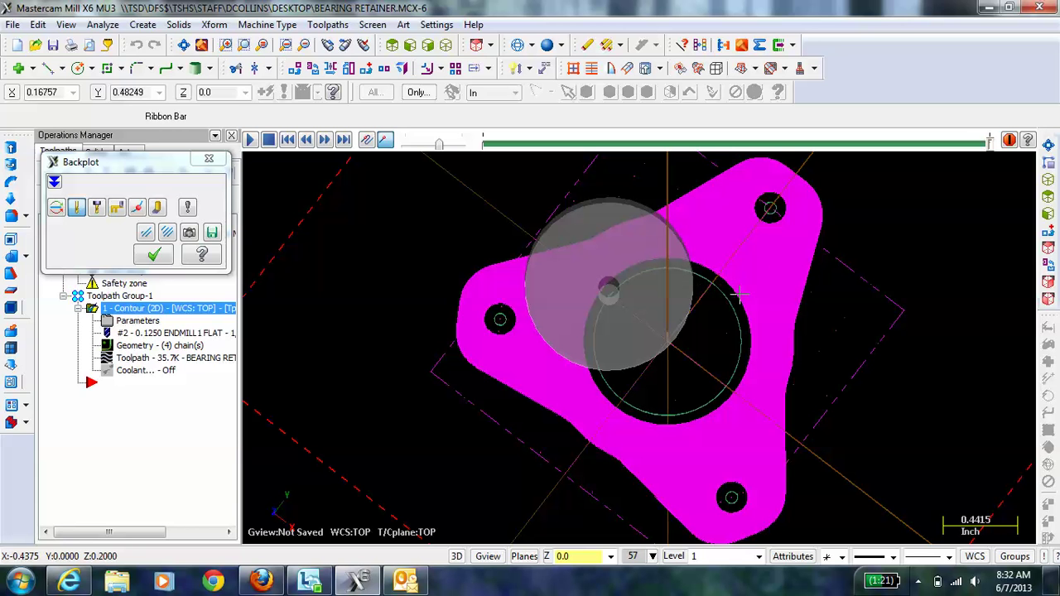
middle_drag(744, 285, 738, 331)
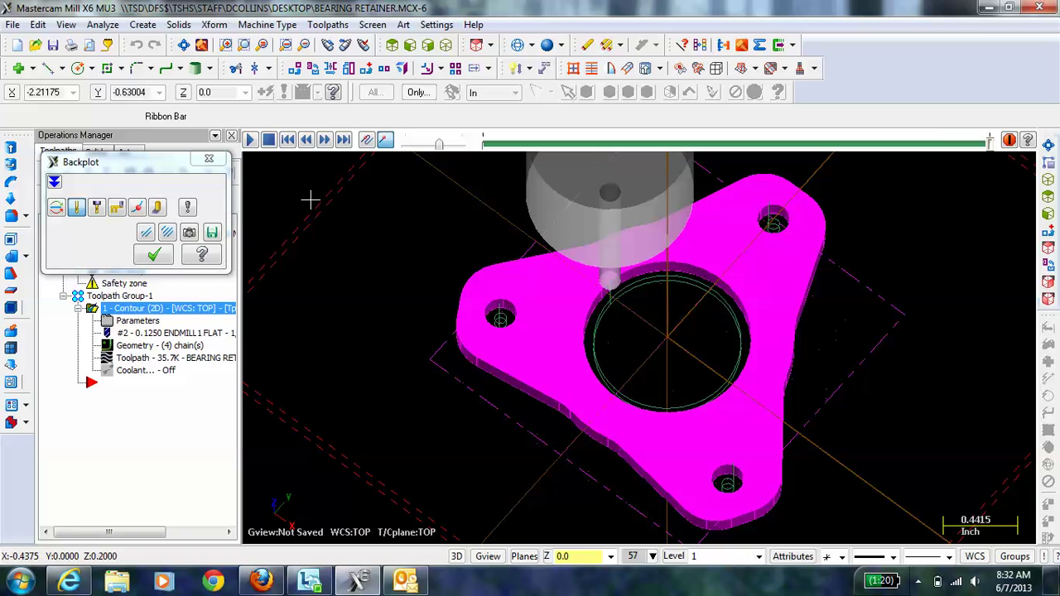
click(209, 158)
- Create a second Contour toolpath from the Toolpaths menu, bringing up chain selection
scroll(435, 284, down, 2)
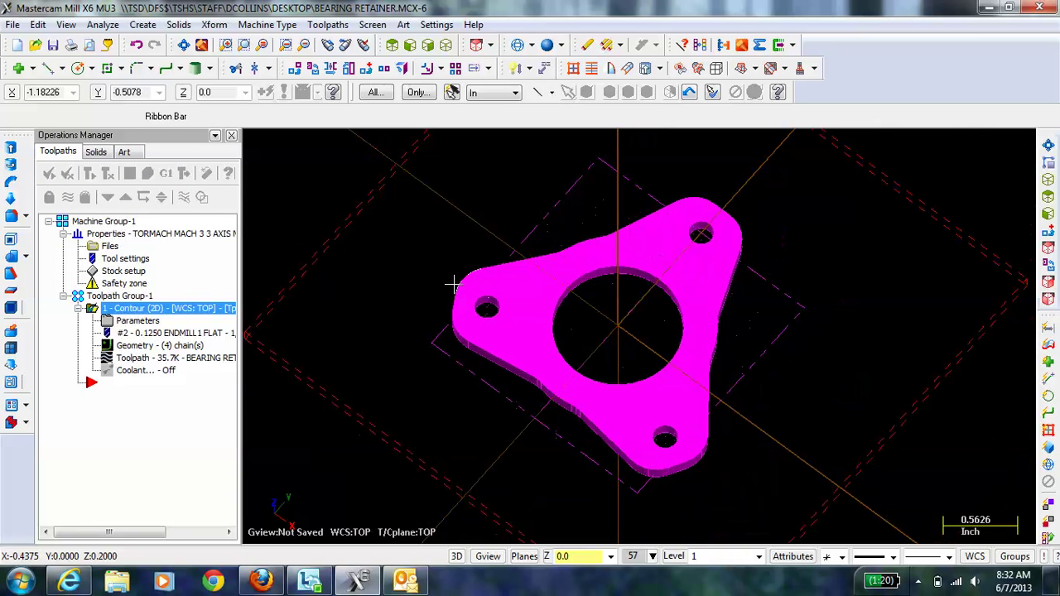
middle_drag(493, 270, 493, 265)
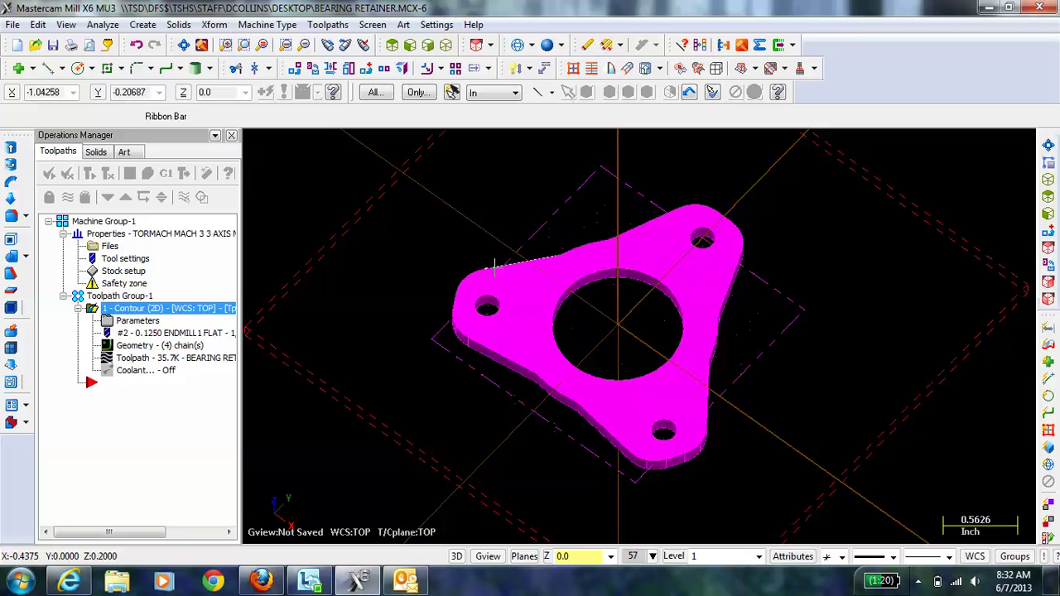
click(335, 27)
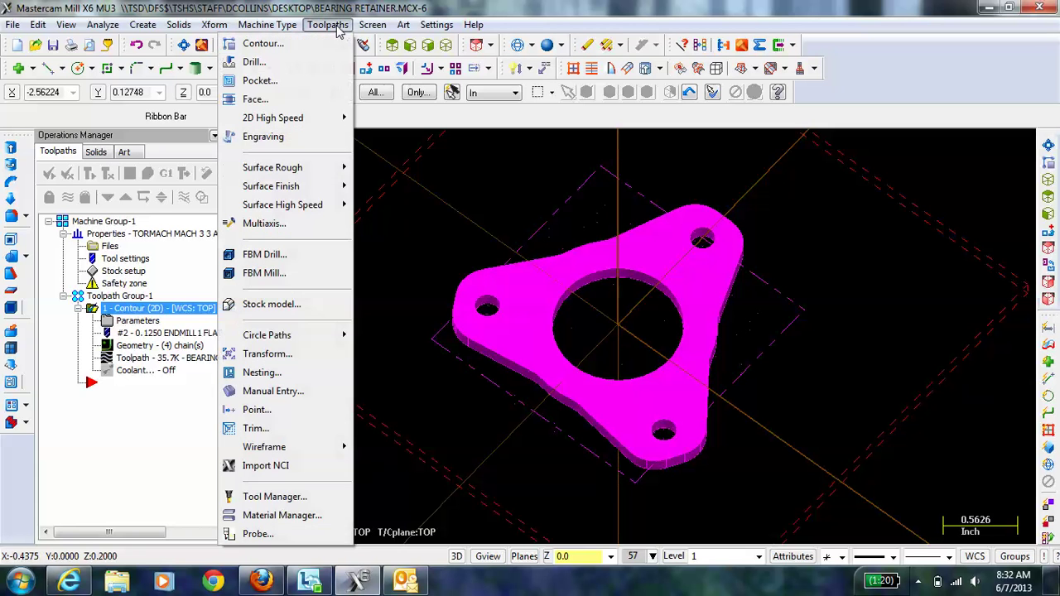
click(317, 43)
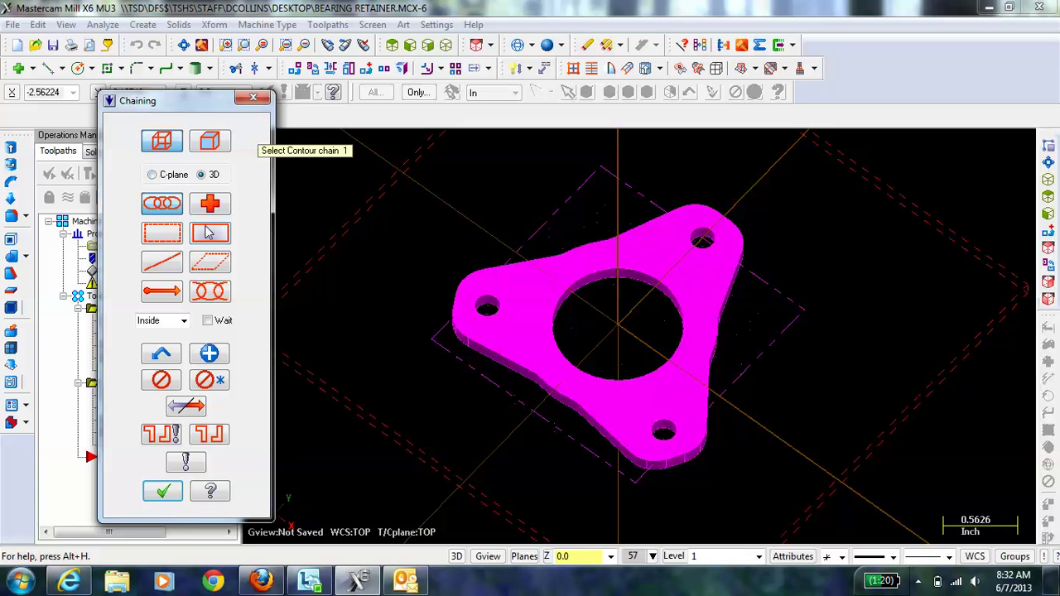
- Pick the retainer's outer edge as the start of the chain and fit the part in view
scroll(587, 435, up, 2)
scroll(587, 435, up, 3)
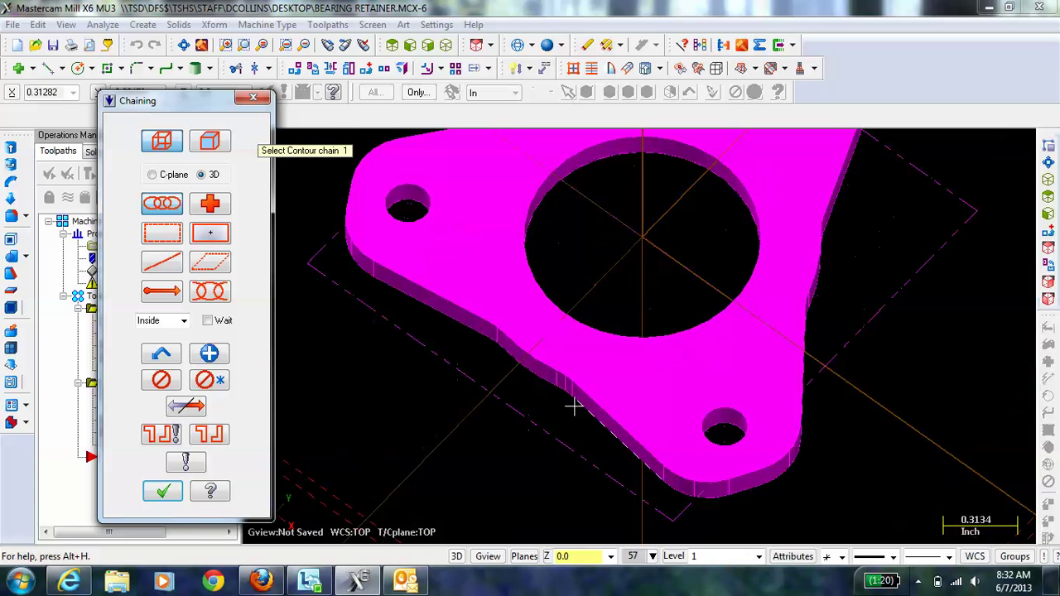
click(548, 340)
scroll(487, 314, up, 5)
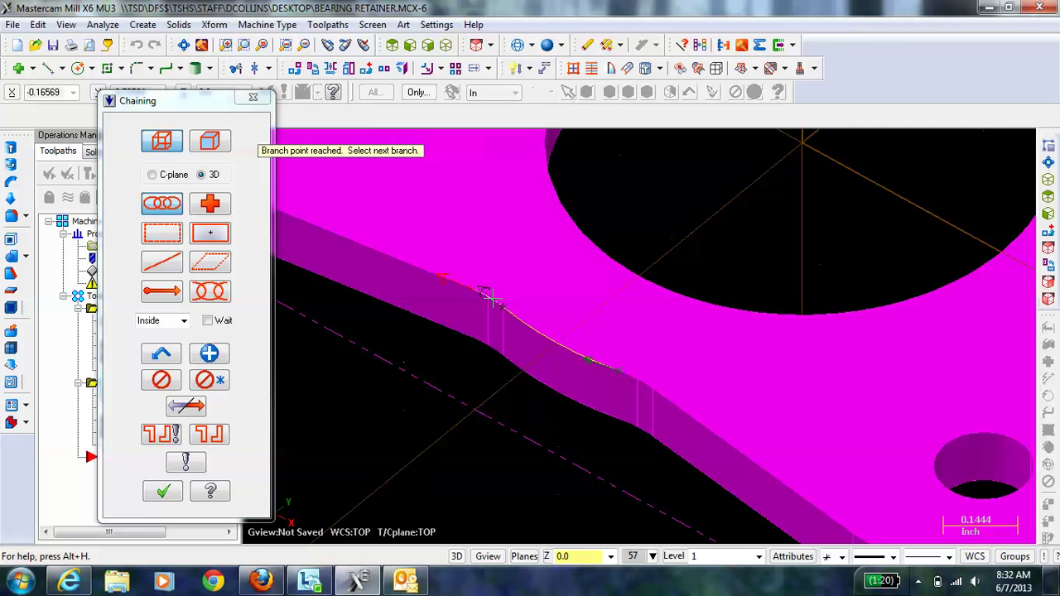
scroll(451, 284, down, 4)
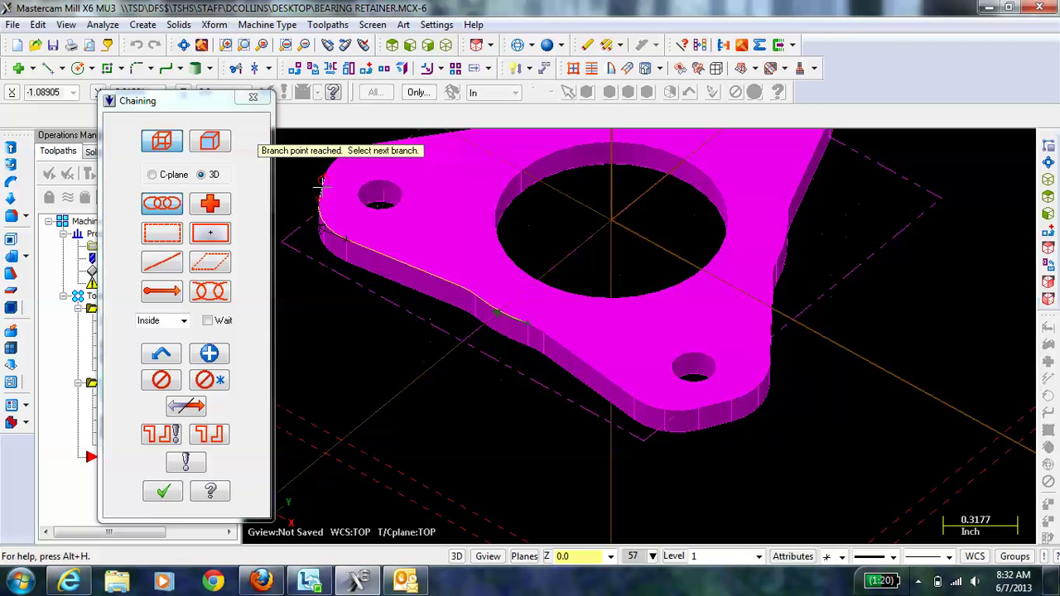
scroll(393, 174, down, 3)
scroll(430, 169, up, 1)
scroll(430, 165, up, 1)
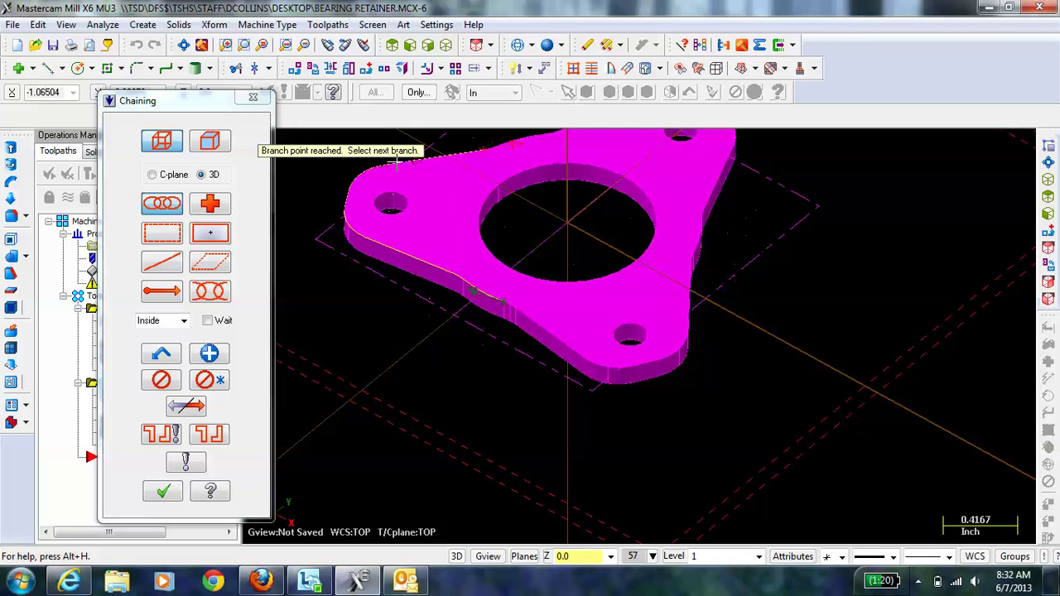
scroll(465, 163, up, 2)
scroll(500, 146, down, 1)
scroll(500, 146, down, 2)
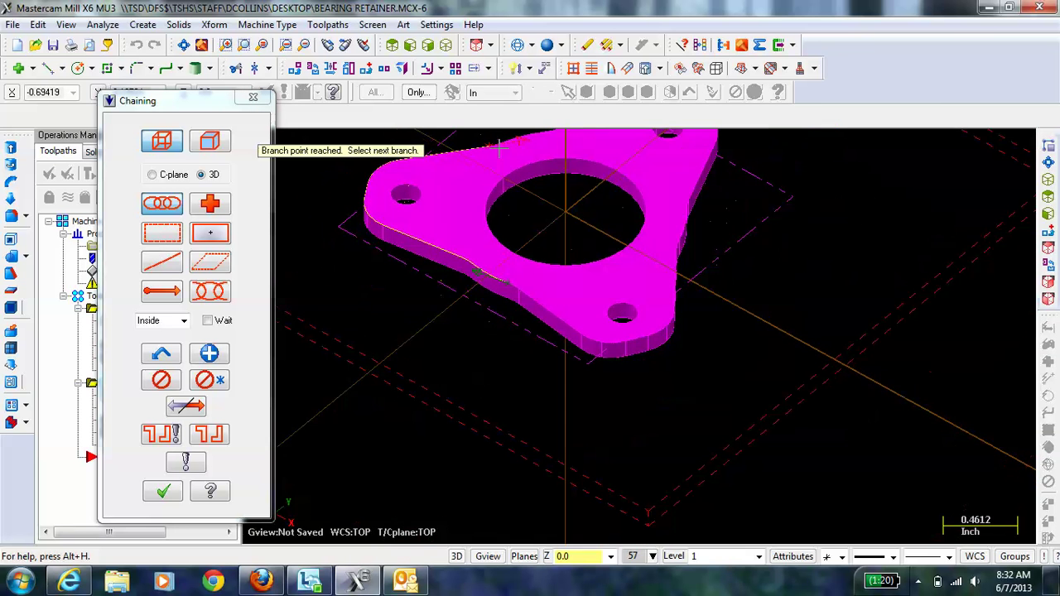
click(183, 48)
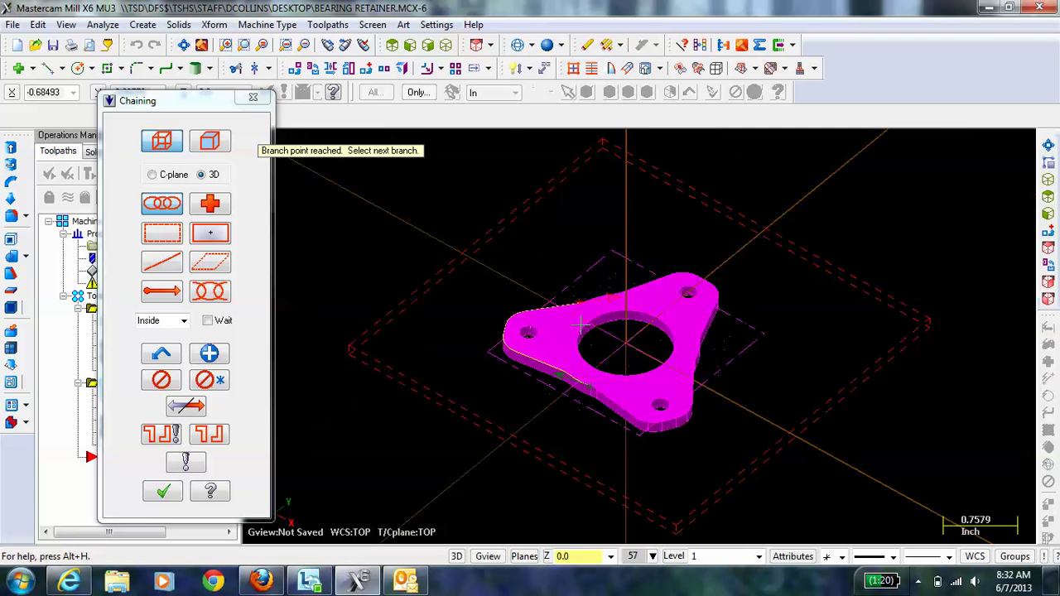
scroll(604, 298, up, 2)
scroll(588, 313, up, 3)
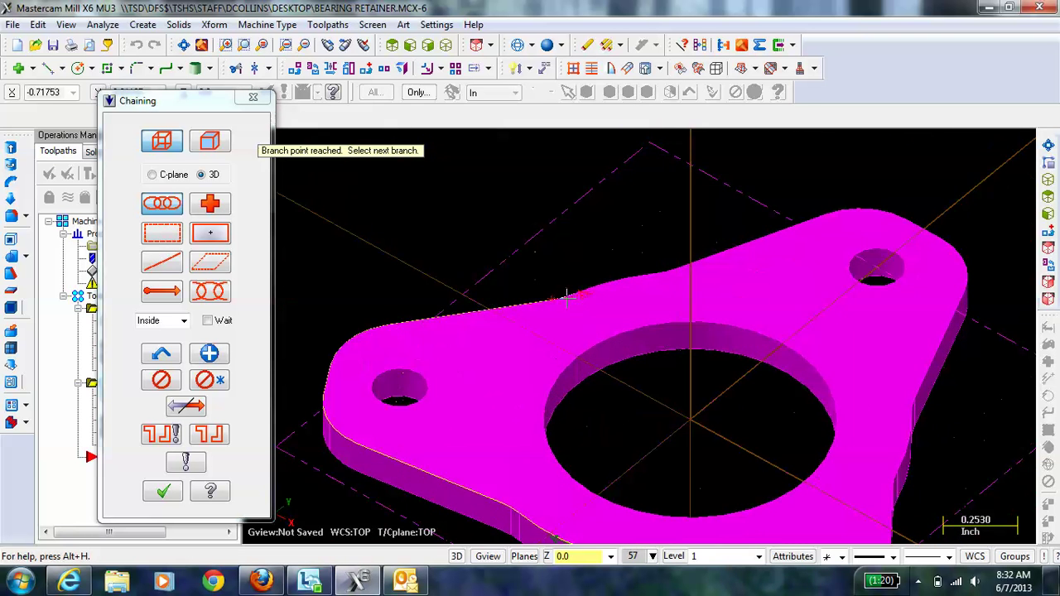
- Extend the chain along the top edge and down the right arc past the hole
click(662, 273)
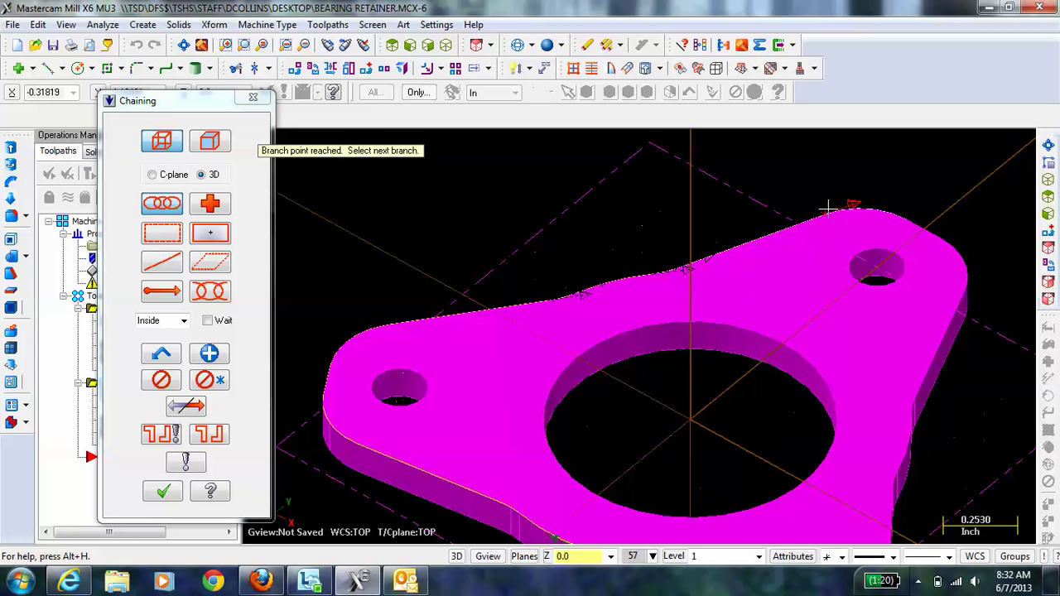
click(865, 208)
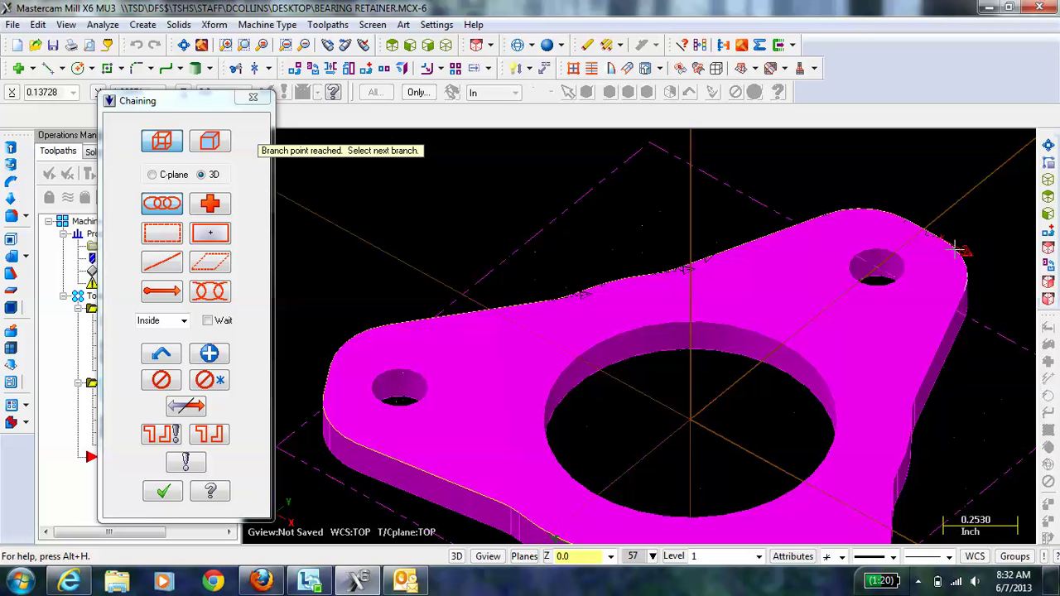
click(970, 290)
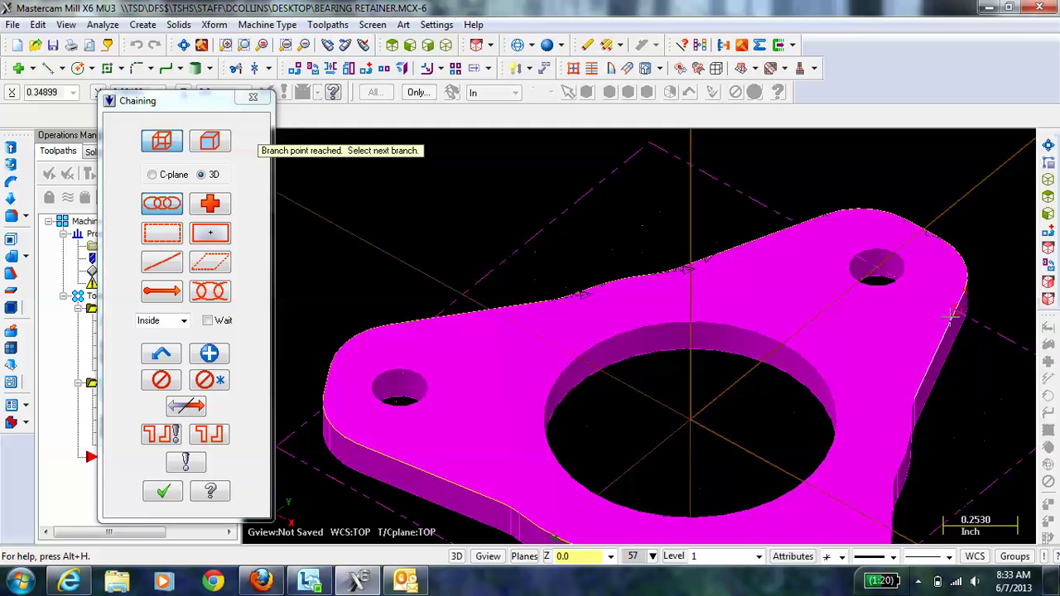
click(915, 406)
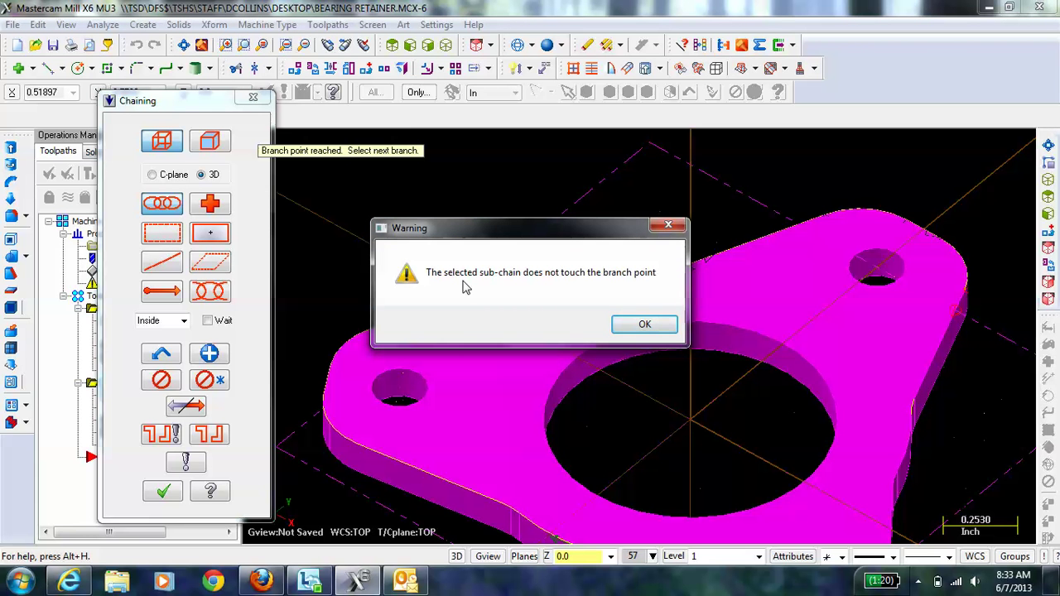
- Dismiss the branch warning, add the lower edge segments, and finish the outer-edge chain
click(629, 325)
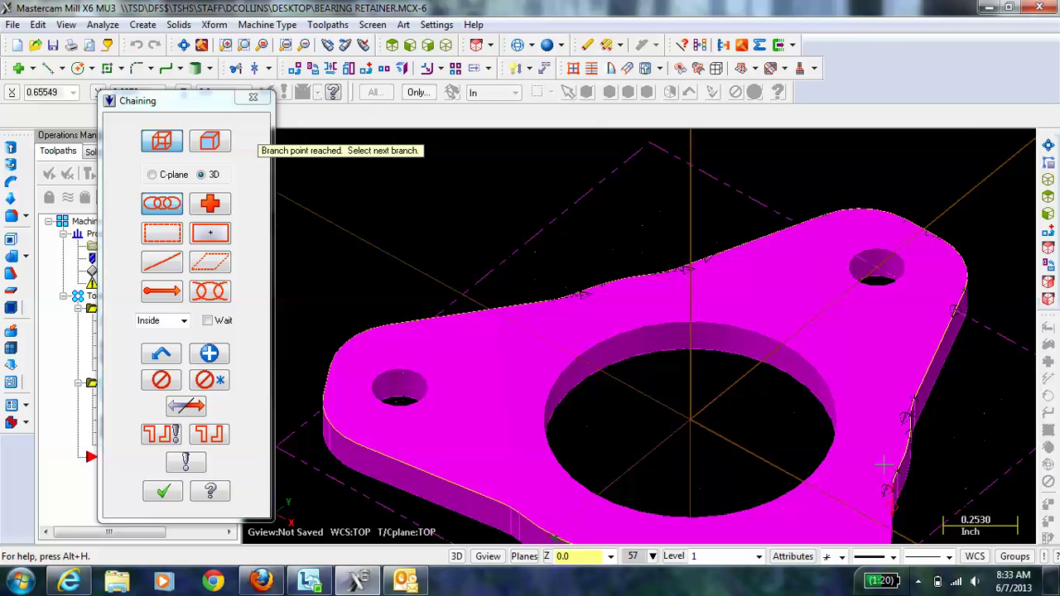
scroll(886, 470, down, 3)
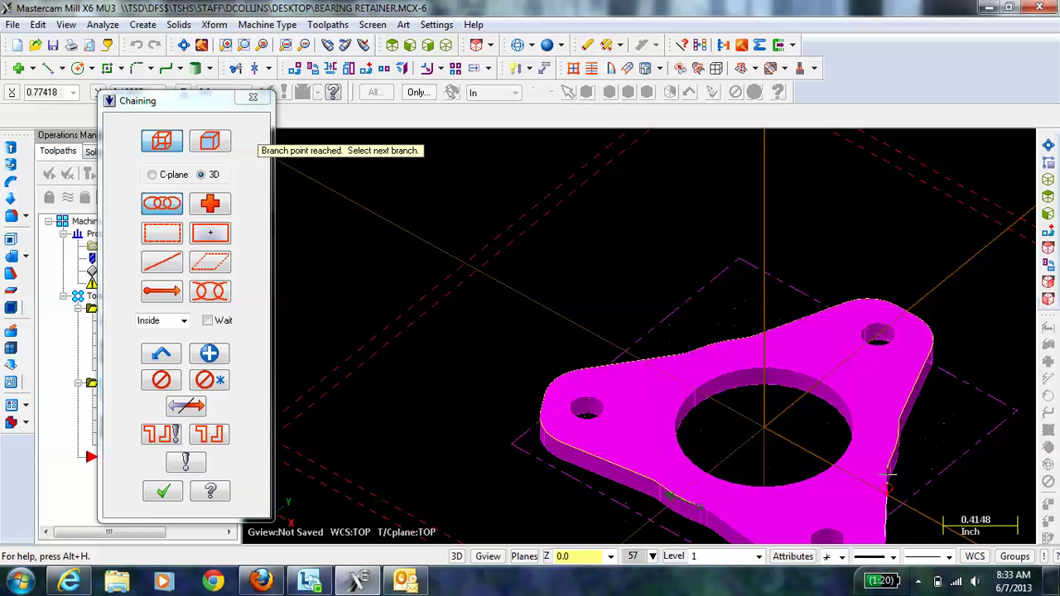
middle_drag(889, 477, 896, 443)
scroll(878, 451, up, 3)
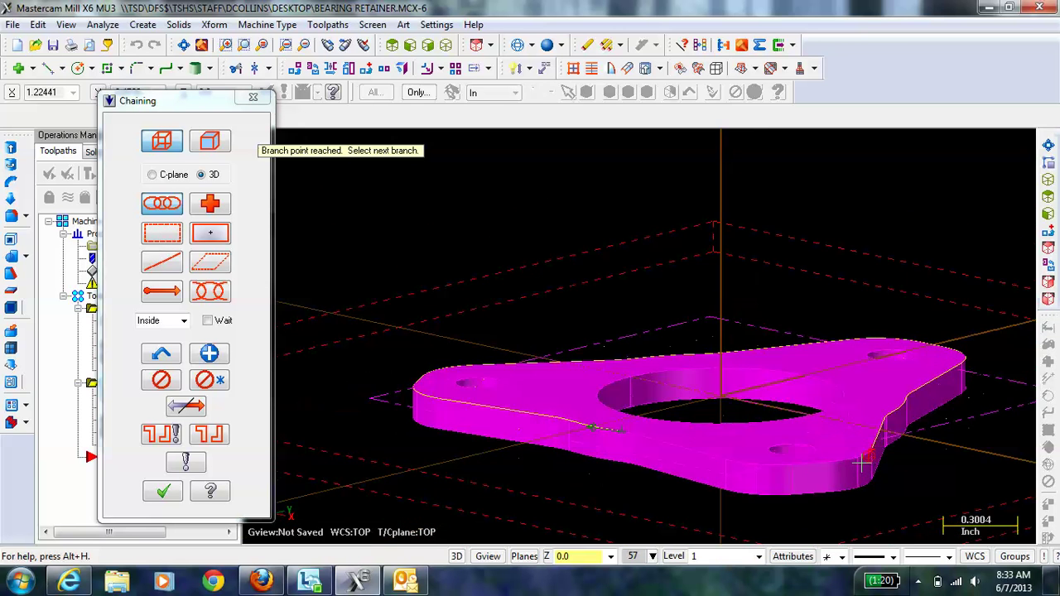
click(768, 461)
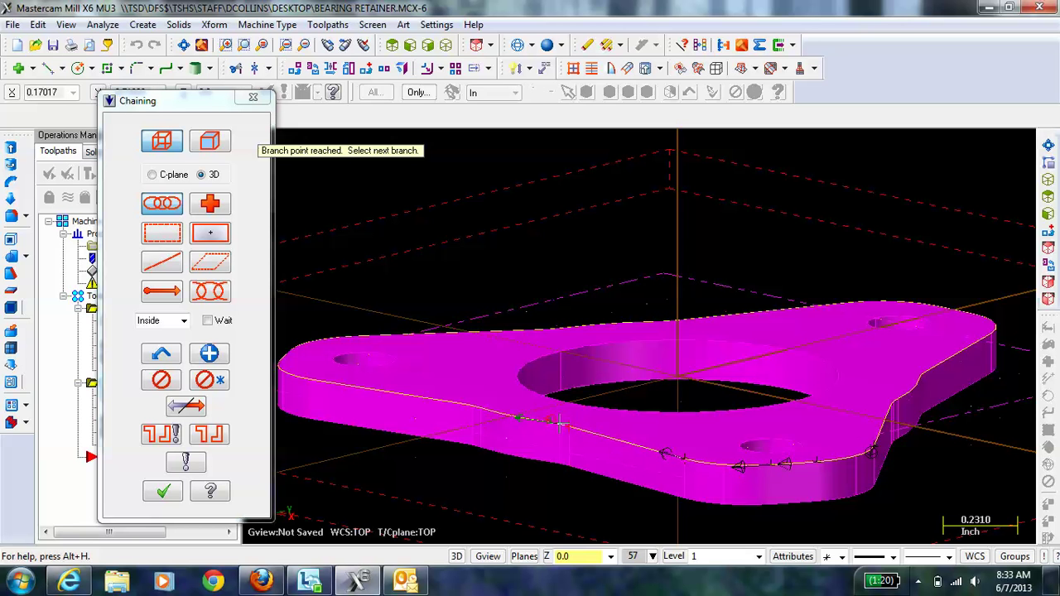
middle_drag(589, 396, 570, 430)
scroll(570, 430, down, 3)
scroll(570, 430, up, 3)
scroll(570, 430, down, 3)
click(163, 493)
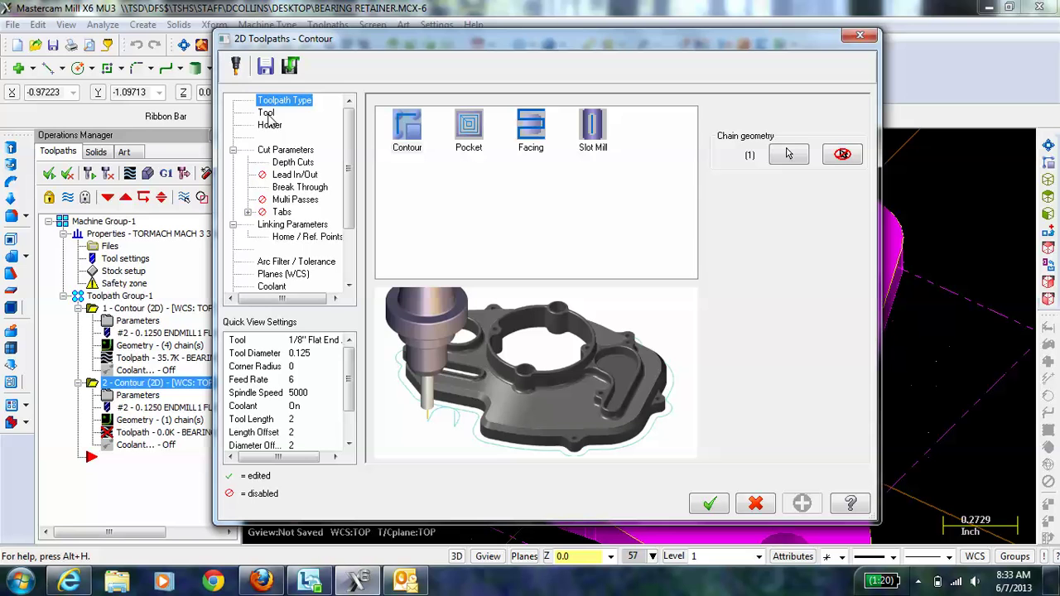
- Check the contour's 1/8" flat end mill and its 0.07 rough / 0.05 finish depth cuts
click(266, 114)
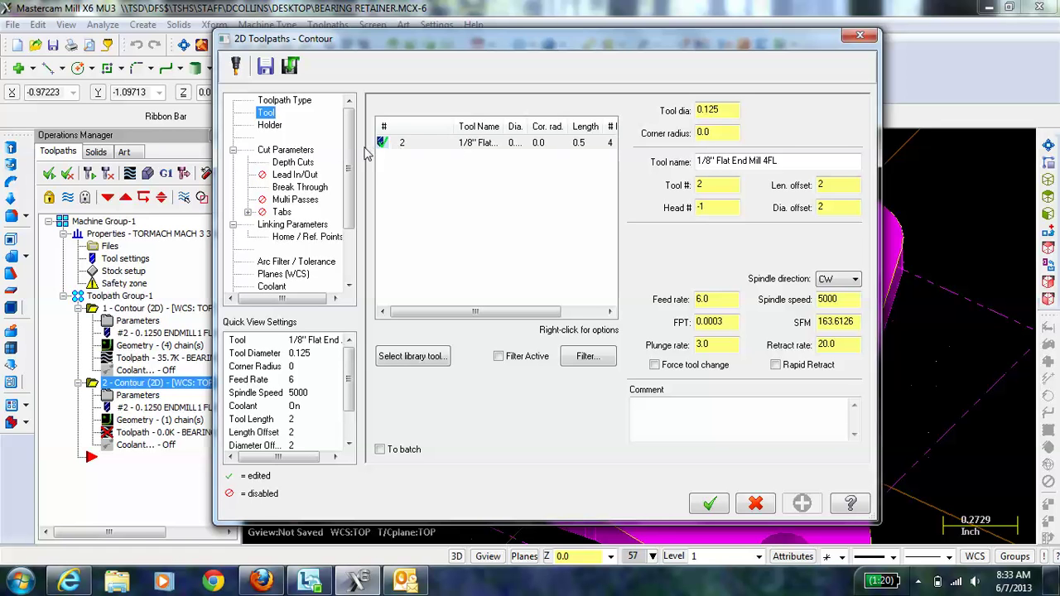
click(300, 162)
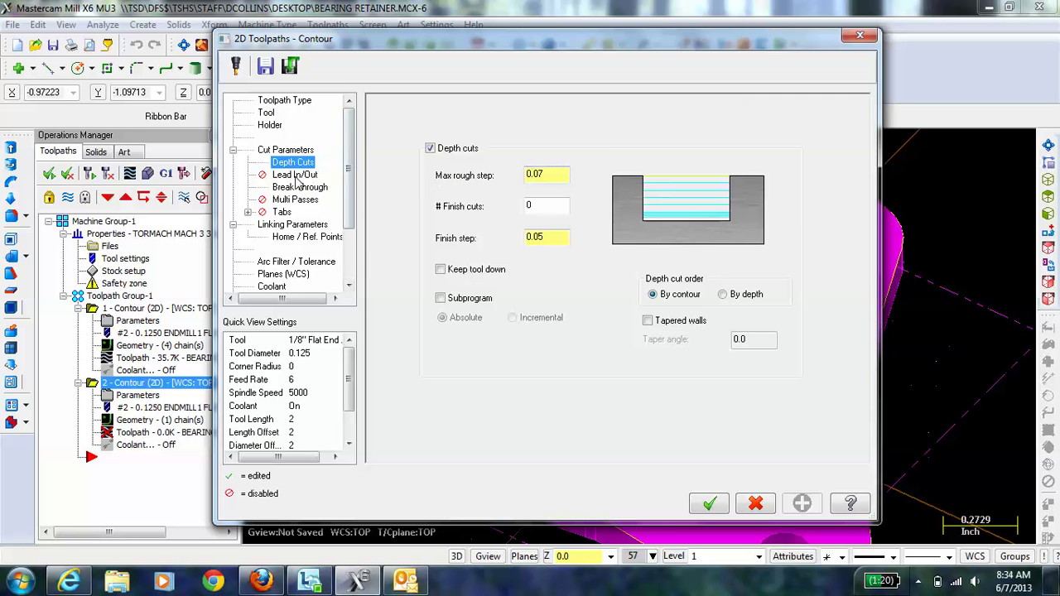
- Enable lead in/out with tangent 0.125 entry and exit lines and 90° arcs
click(295, 175)
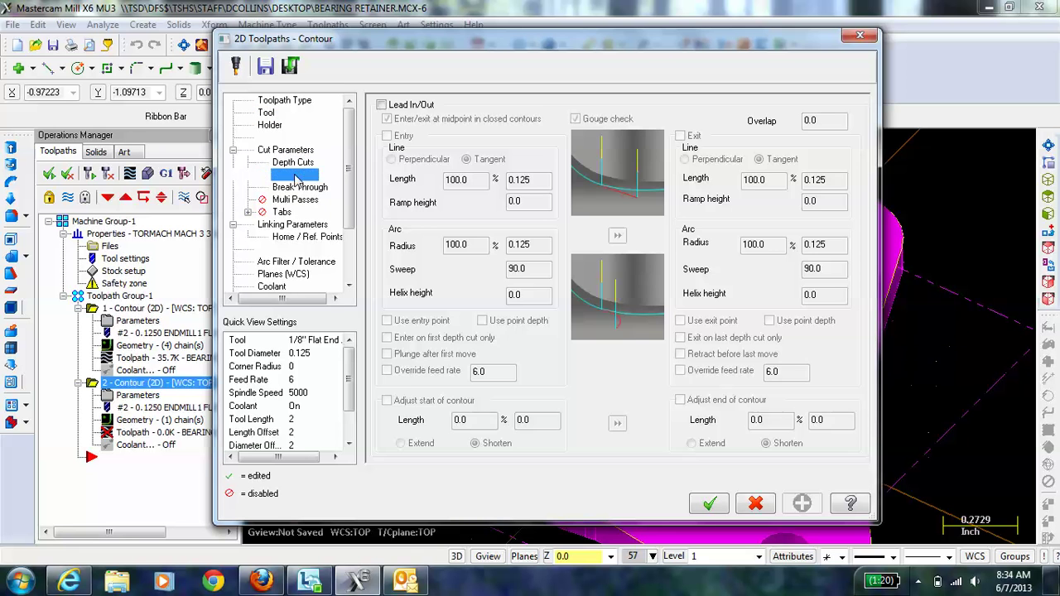
click(381, 105)
click(387, 136)
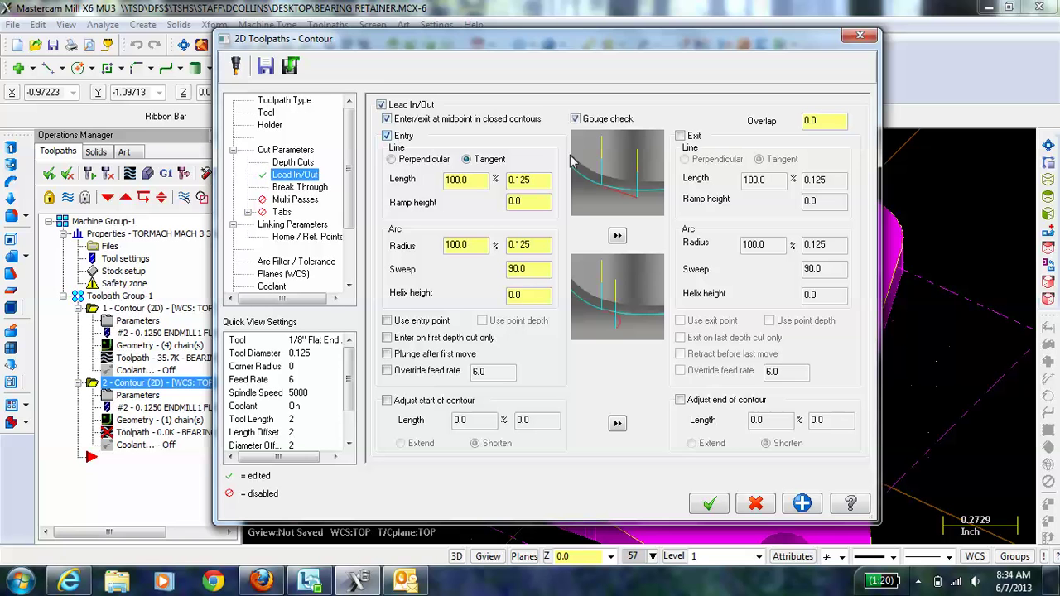
click(680, 136)
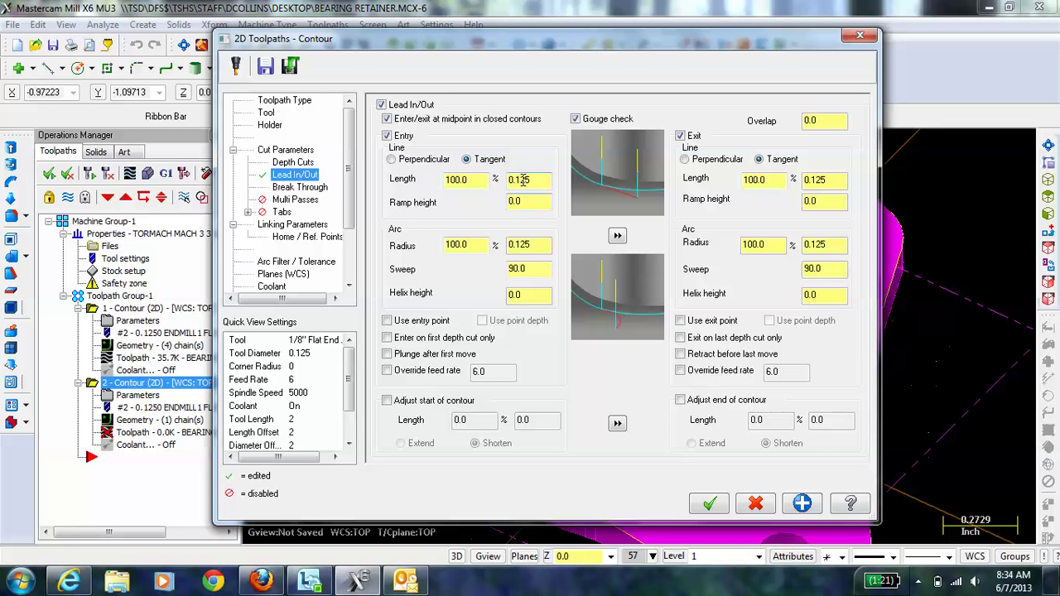
- Review the contour's Break Through and Multi Passes settings
click(290, 187)
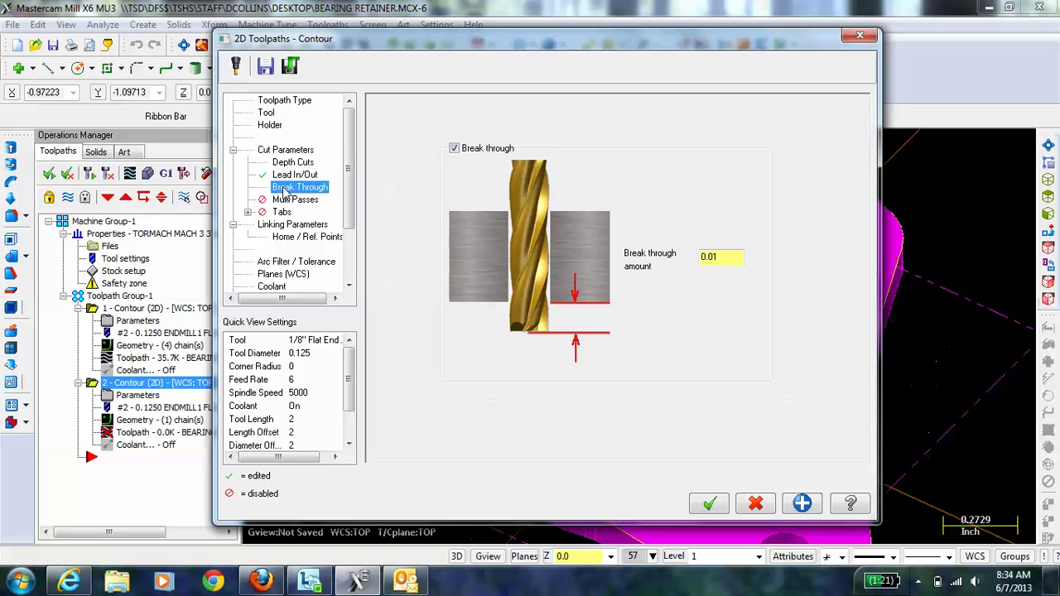
click(722, 256)
click(308, 207)
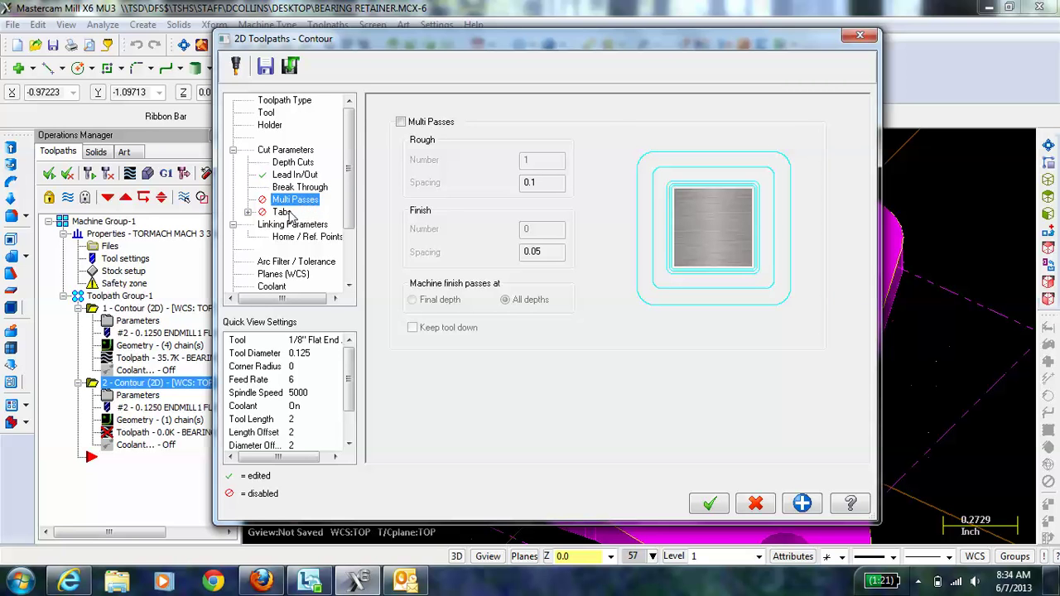
- Turn on tabs by count: 3 tabs, 0.5 wide, 0.035 thick
click(288, 213)
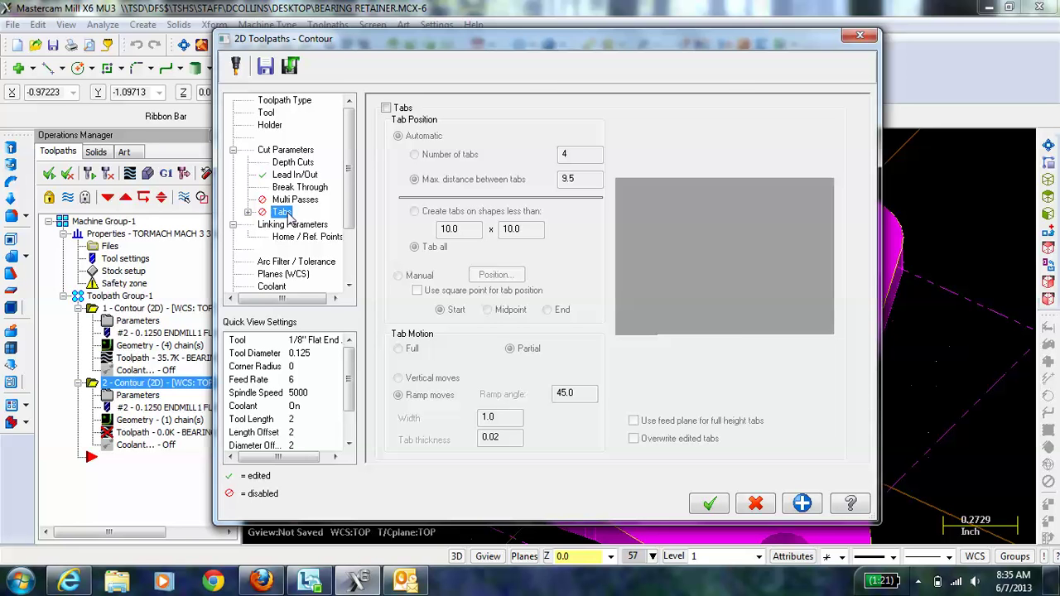
click(386, 108)
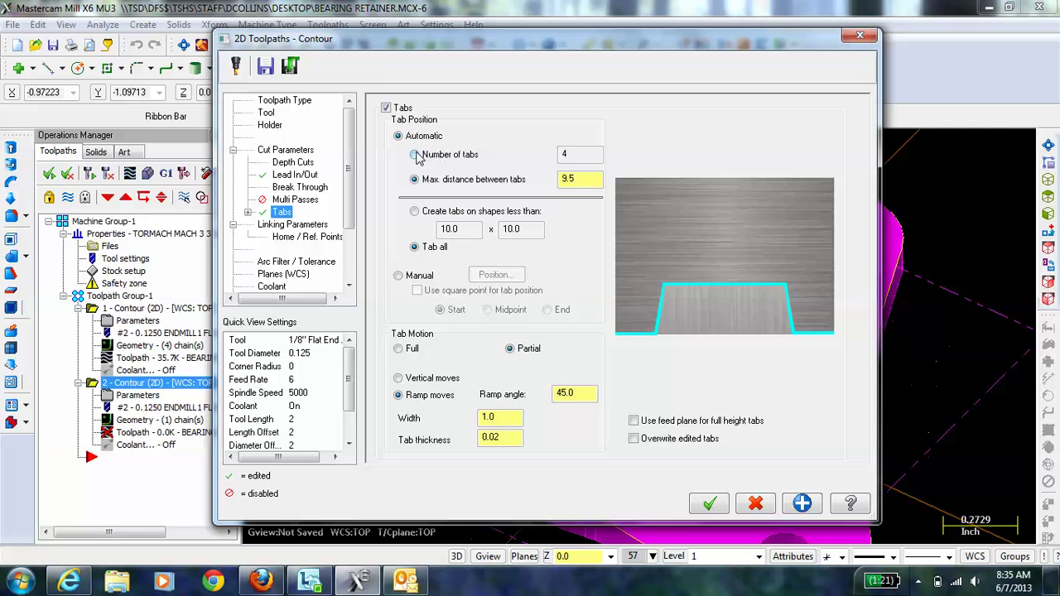
click(415, 154)
double_click(566, 154)
text(3)
double_click(490, 417)
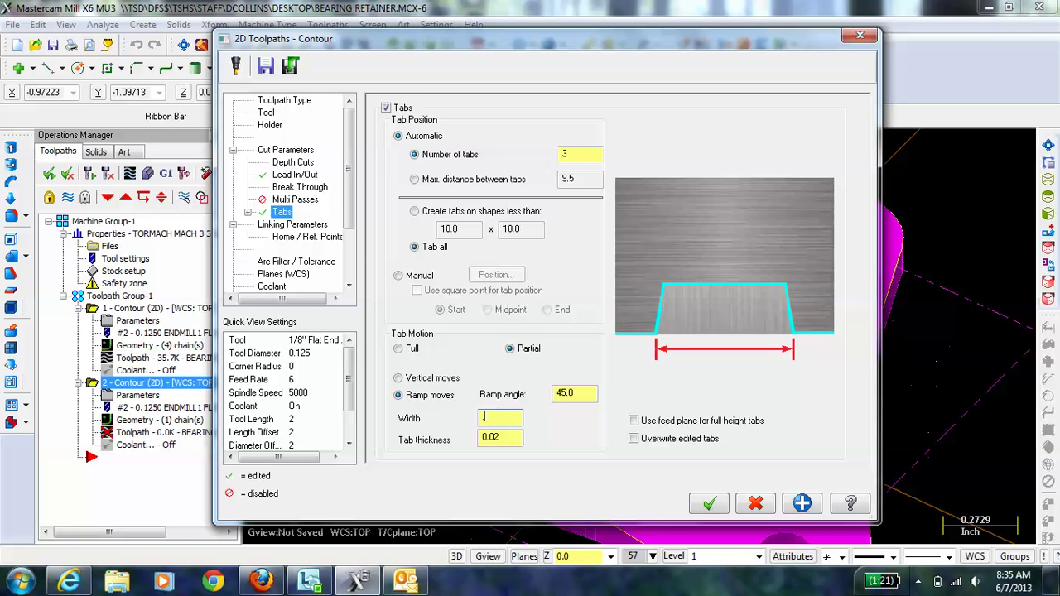
click(510, 438)
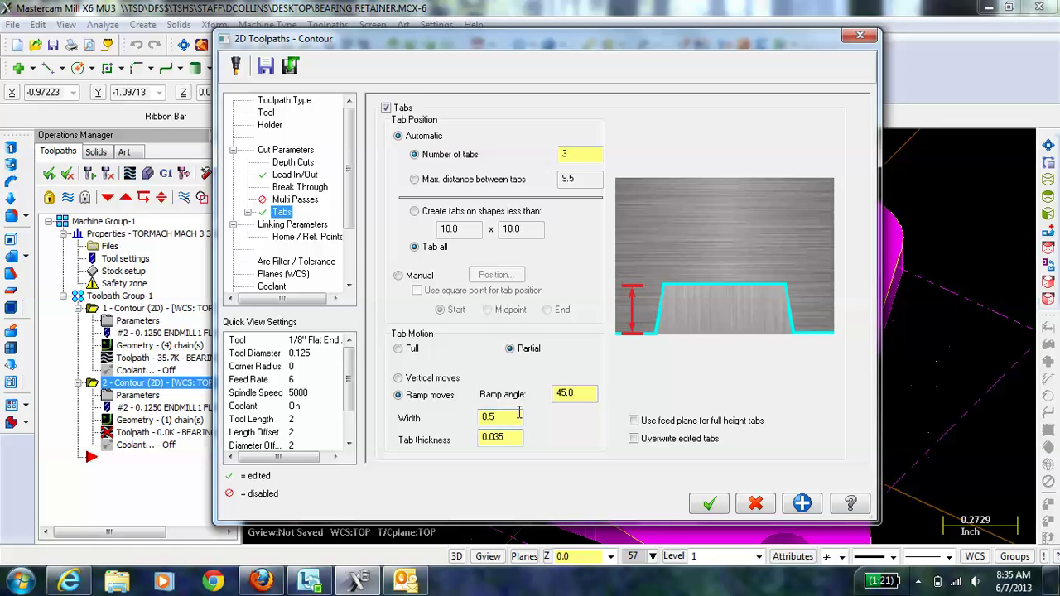
click(581, 392)
- Set the contour's linking Depth to -0.125
click(322, 229)
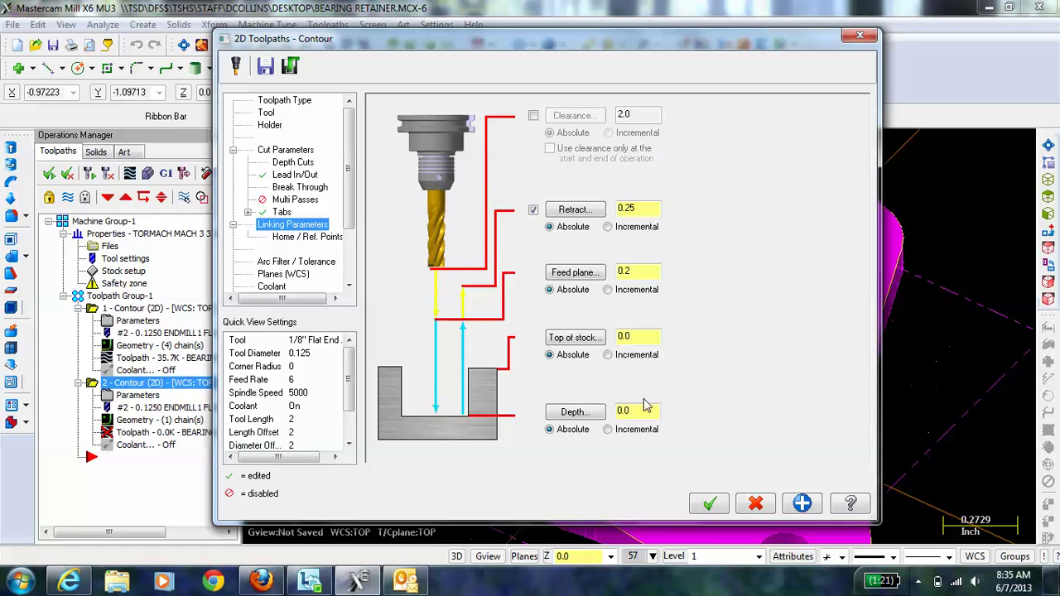
drag(646, 410, 594, 418)
text(-.125)
- Recheck the Break Through and Tabs pages, ending back on Linking Parameters
click(313, 189)
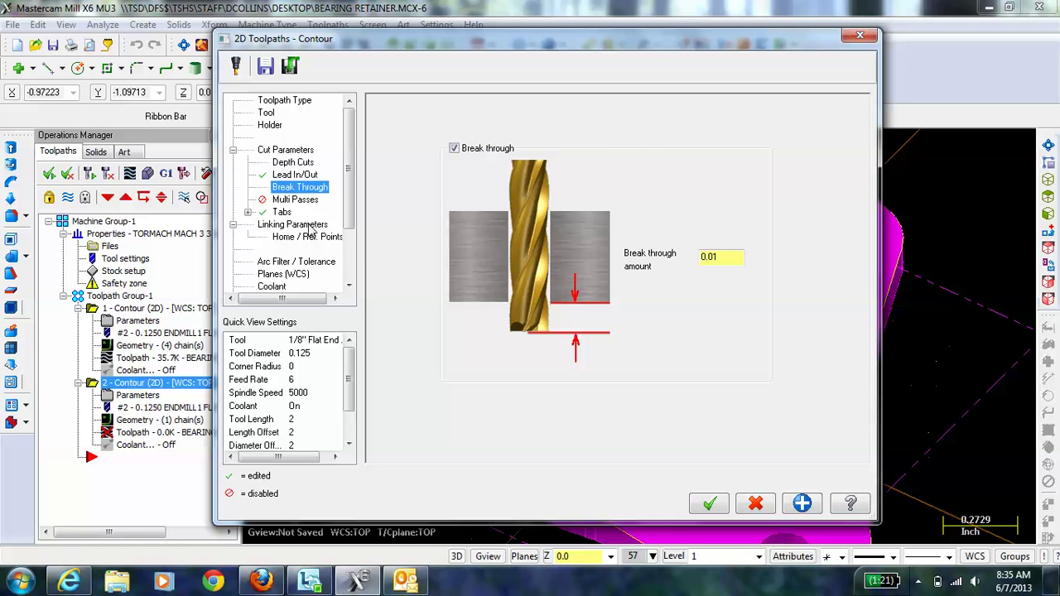
click(317, 227)
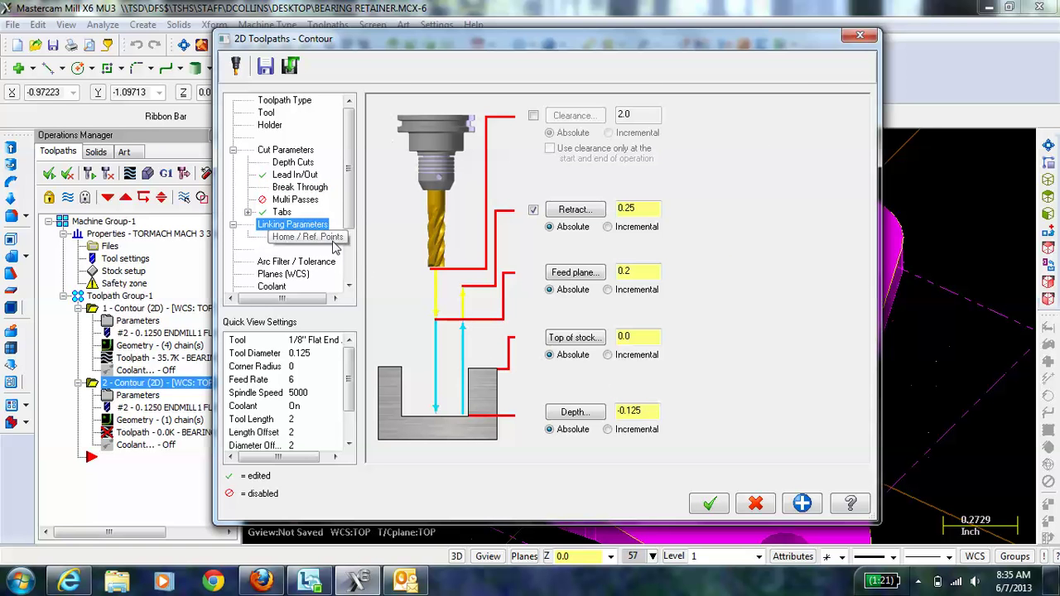
click(303, 188)
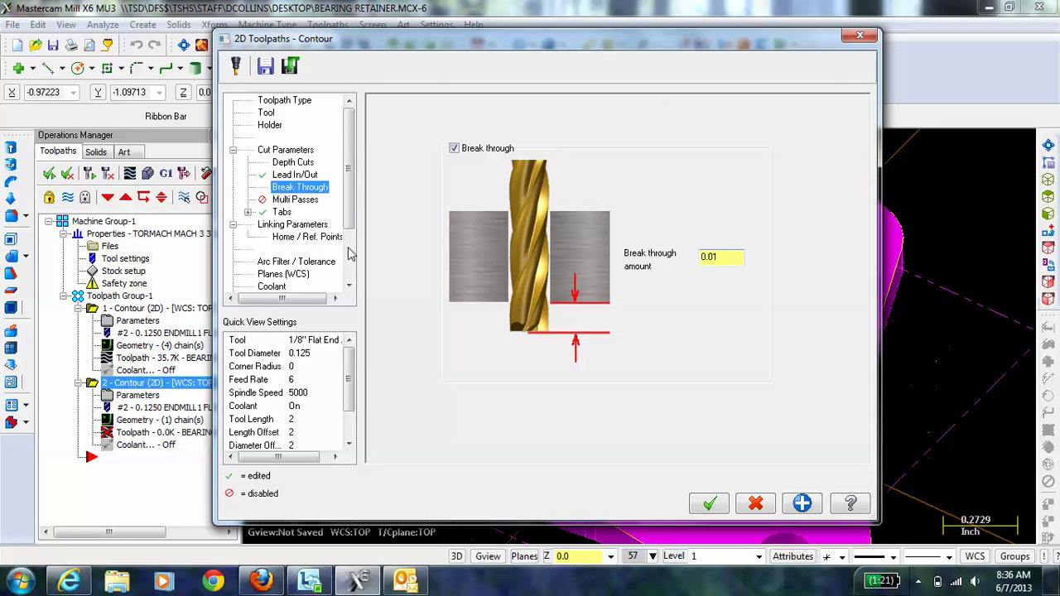
click(305, 225)
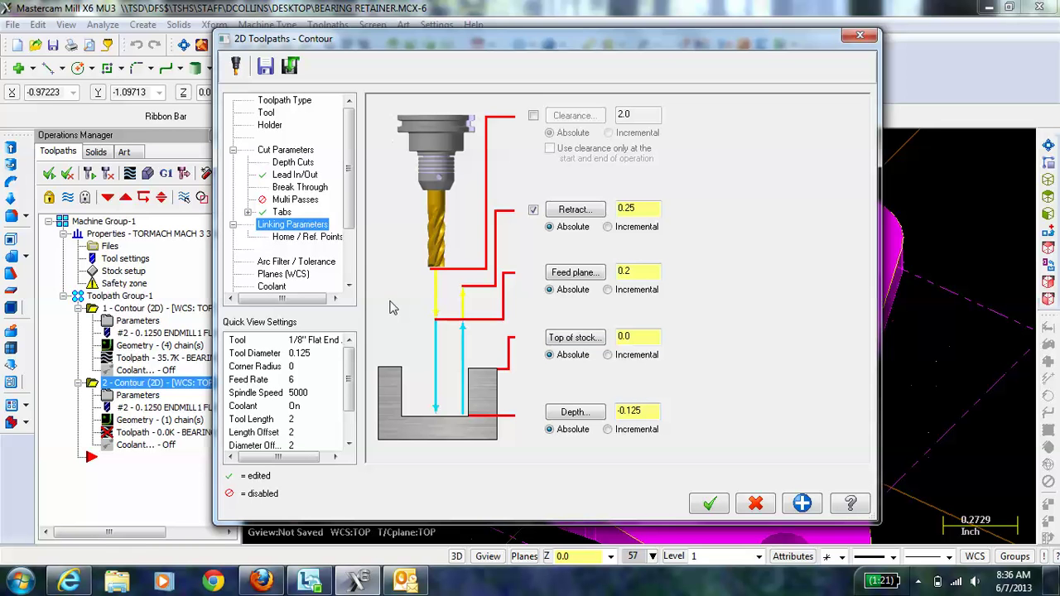
click(286, 214)
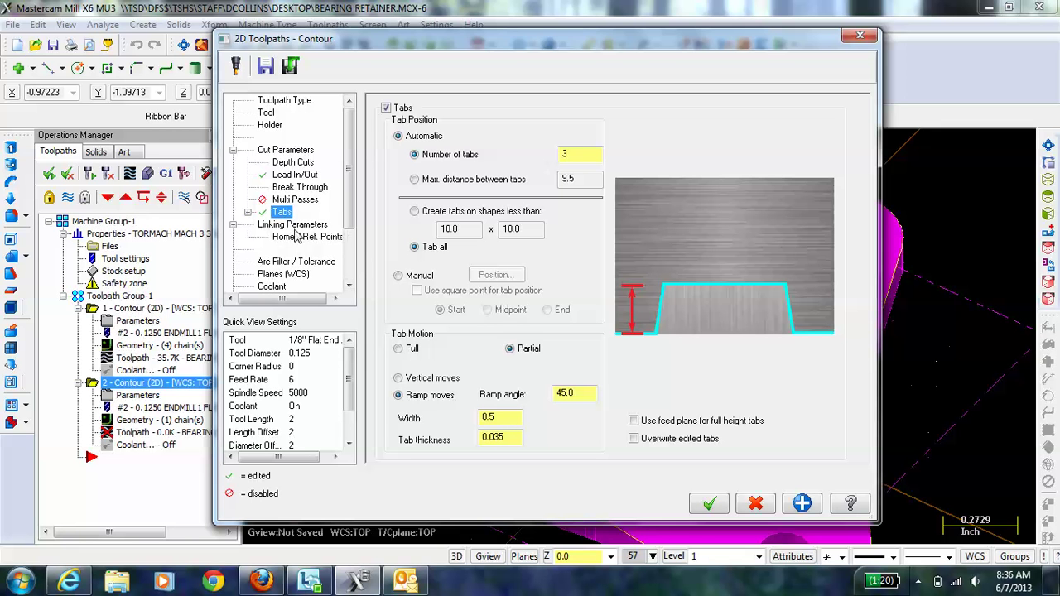
click(293, 224)
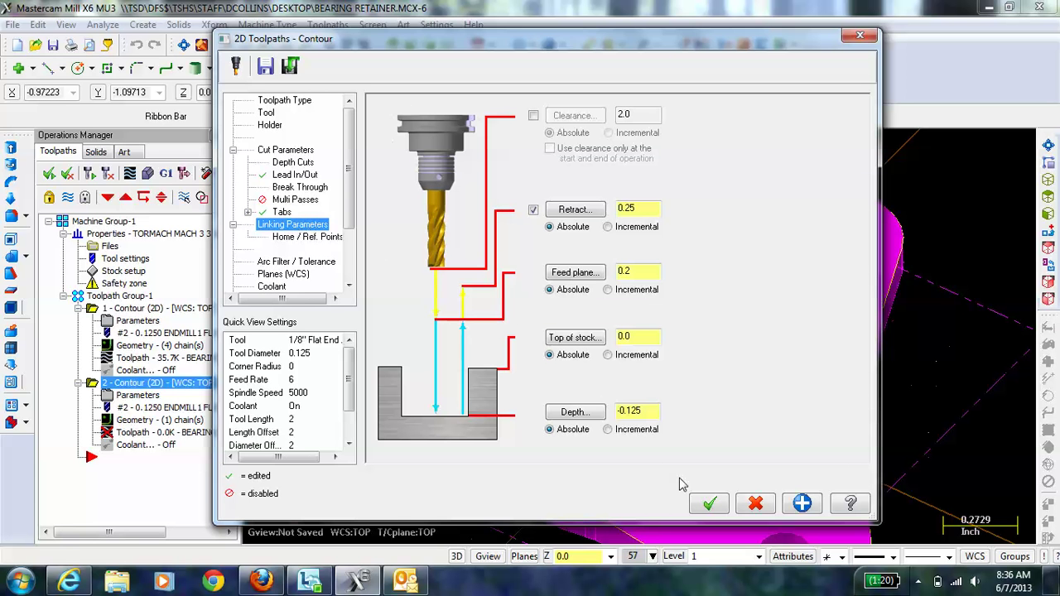
- Regenerate the contour, then backplot operation 2 at a faster playback speed
click(710, 504)
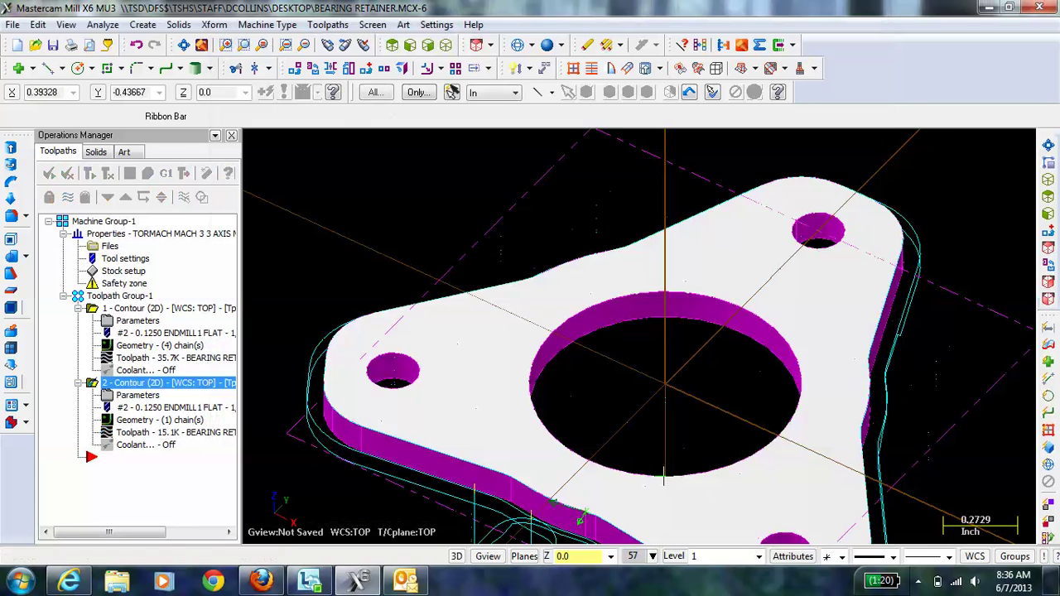
scroll(563, 426, down, 3)
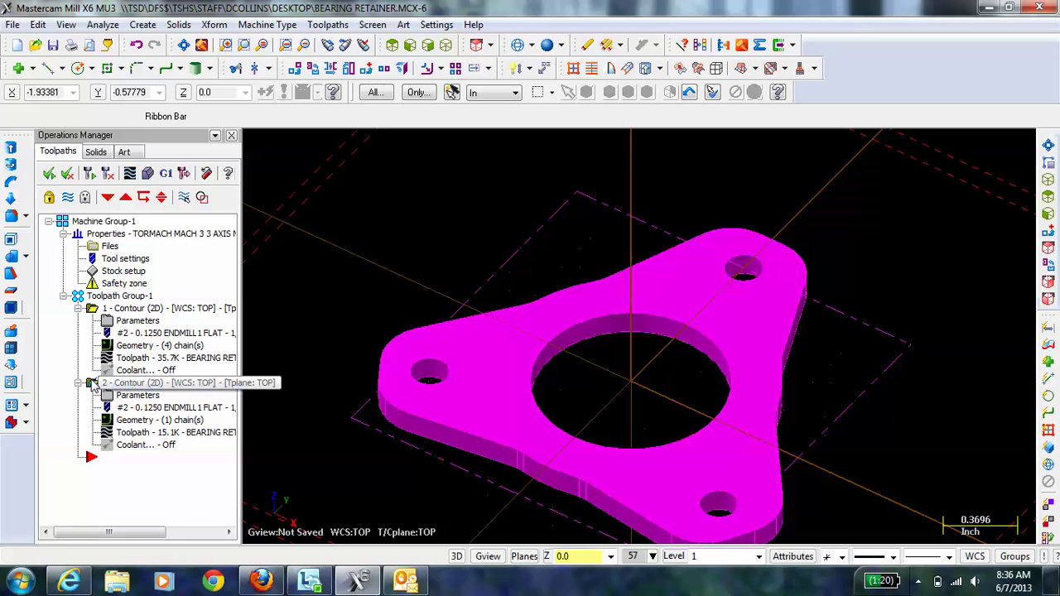
click(93, 383)
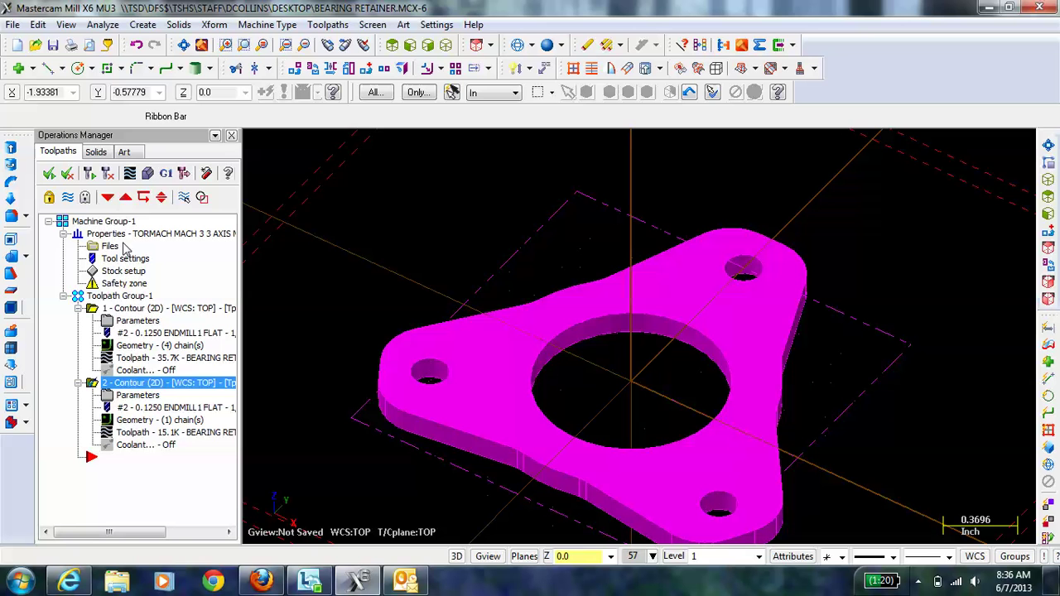
click(131, 175)
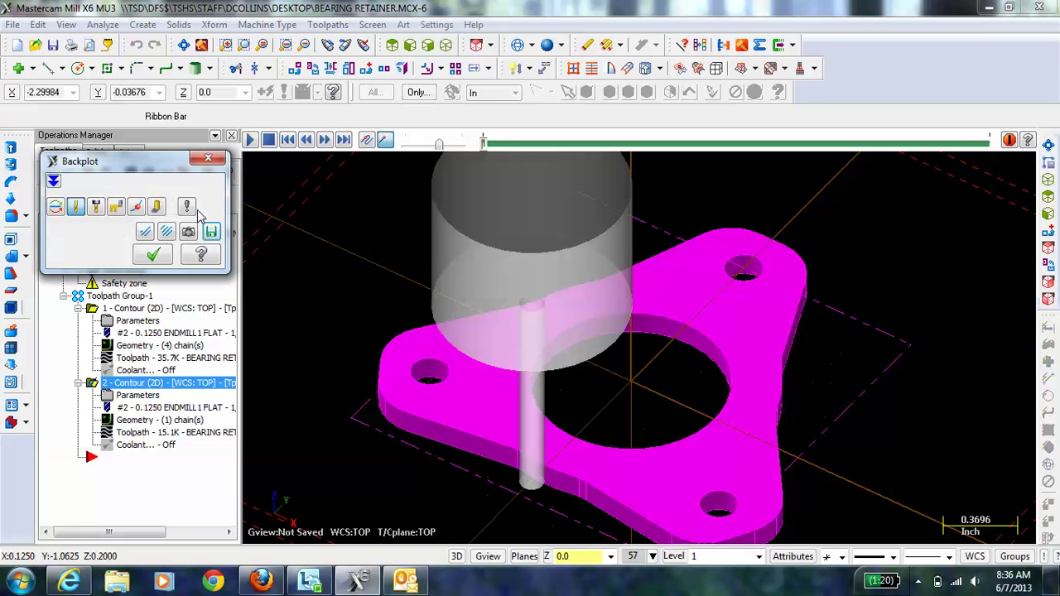
click(250, 140)
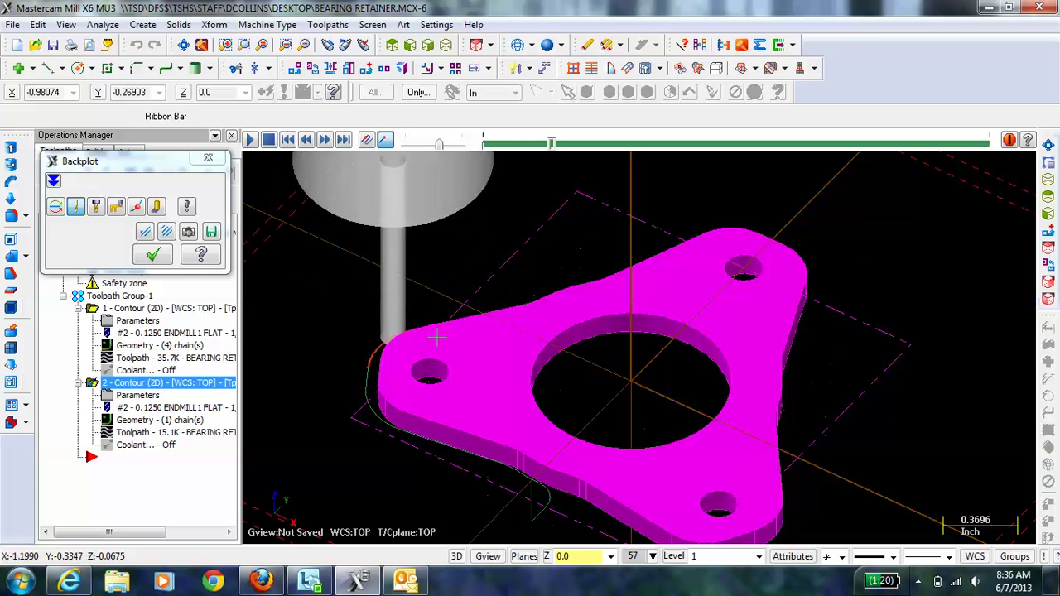
drag(439, 145, 456, 147)
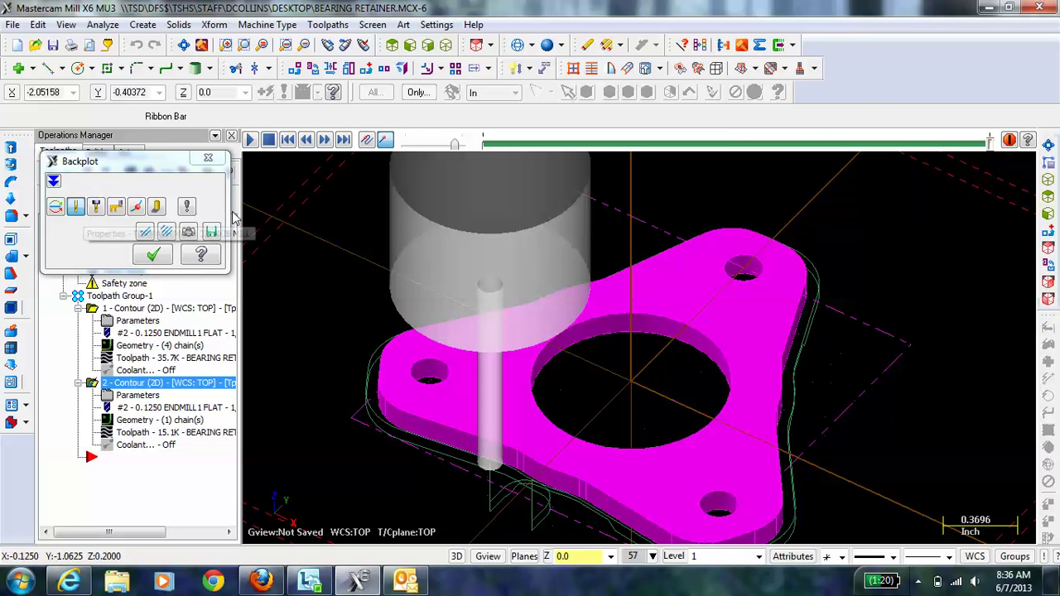
- Run Verify on the toolpaths and view the cut stock from above showing three tabs
click(208, 159)
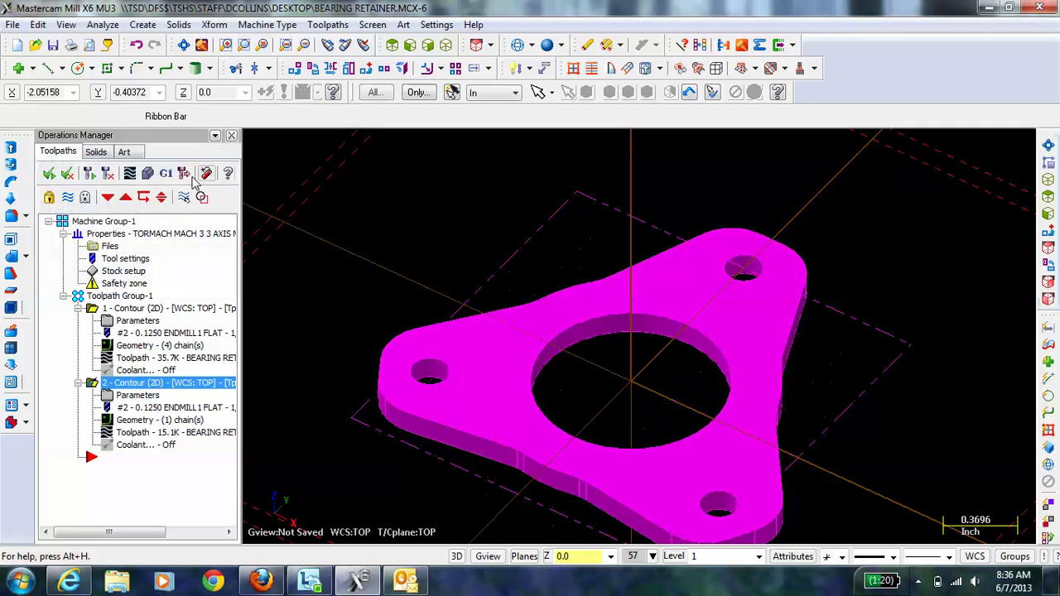
click(149, 174)
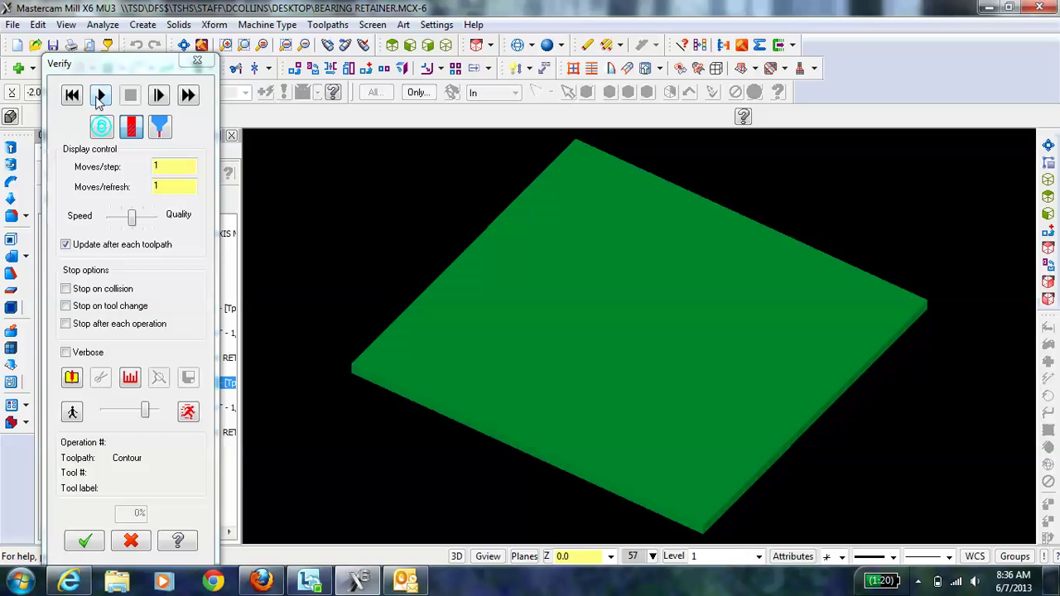
click(101, 95)
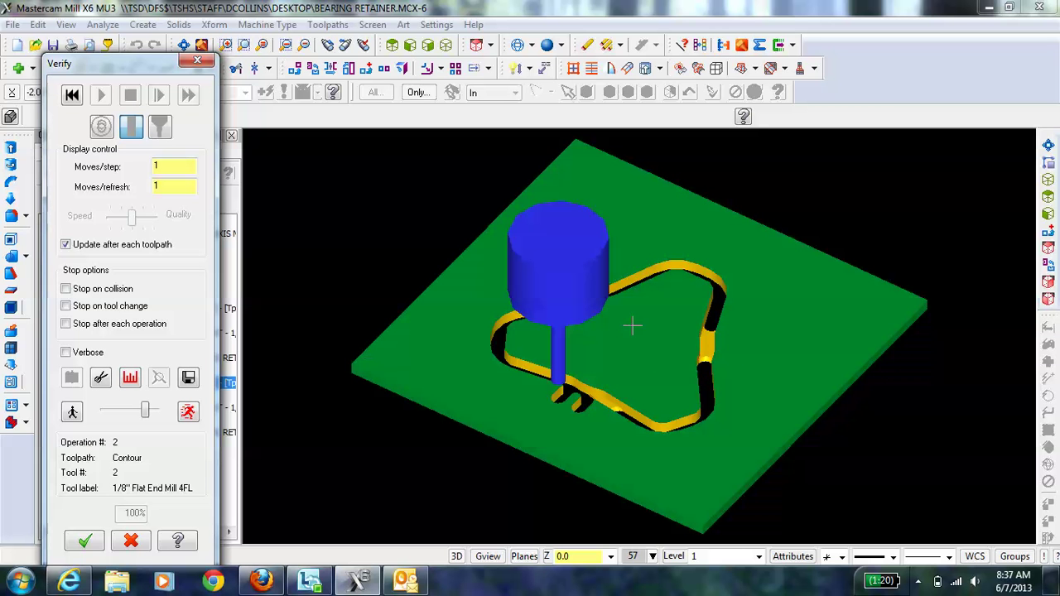
middle_drag(738, 307, 702, 319)
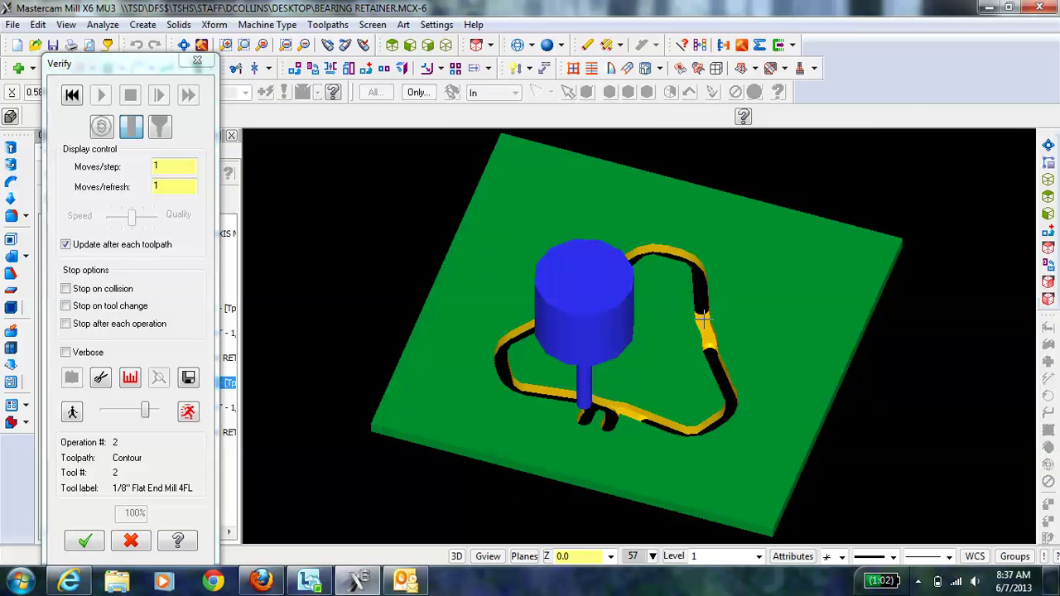
- Reopen operation 2's parameters and inspect Depth Cuts (0.07 rough step), Linking and Break Through
click(197, 61)
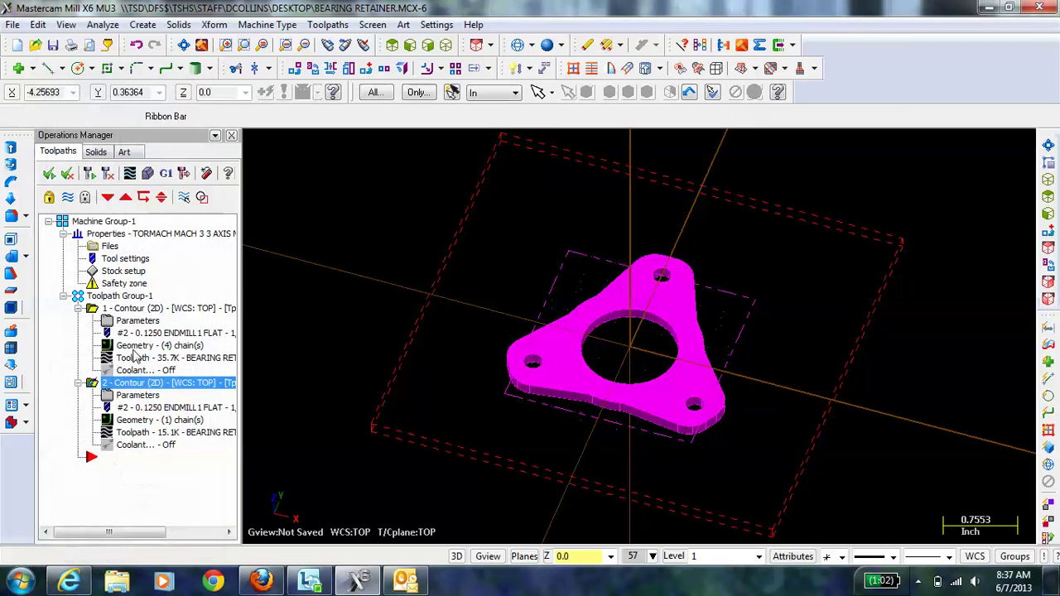
click(132, 396)
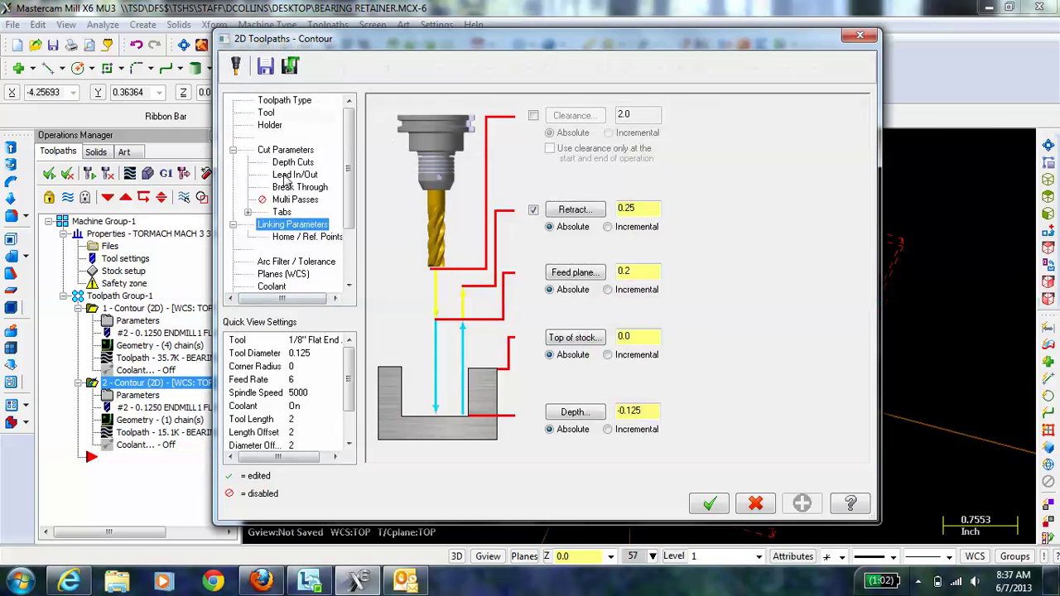
click(290, 163)
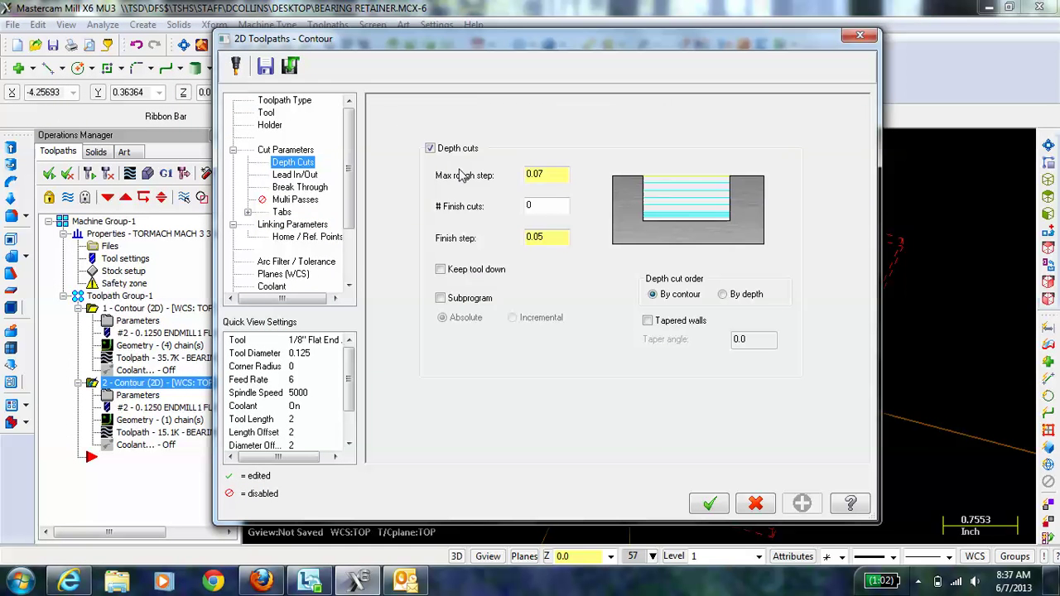
click(551, 177)
click(293, 226)
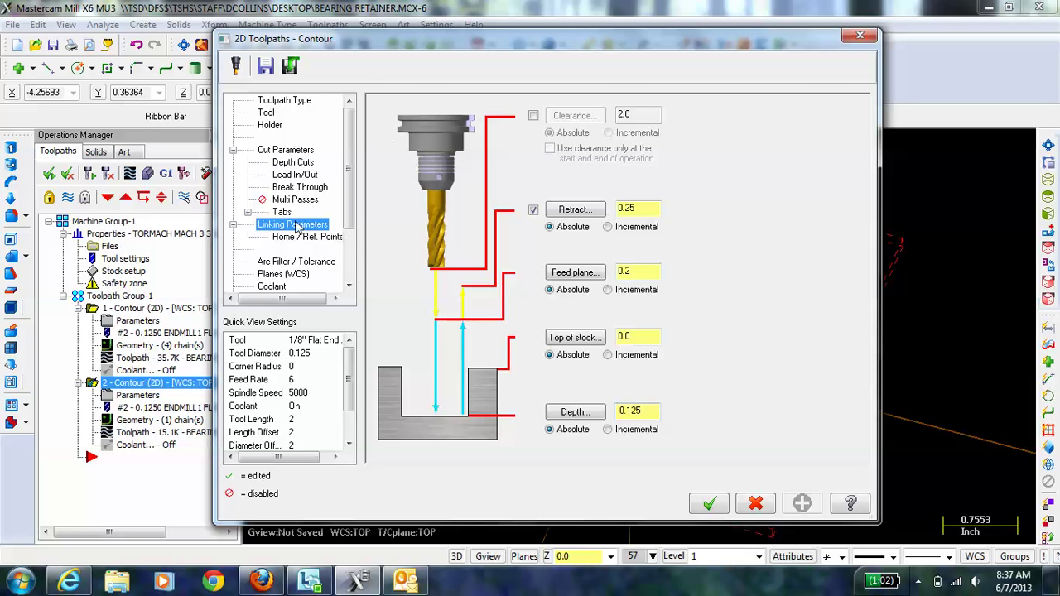
click(321, 190)
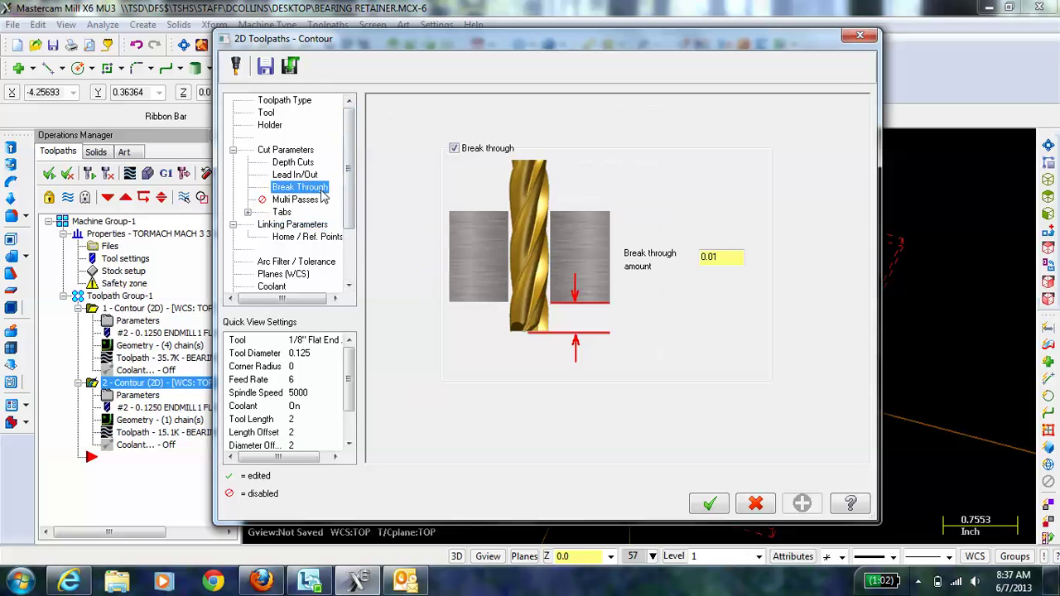
click(310, 165)
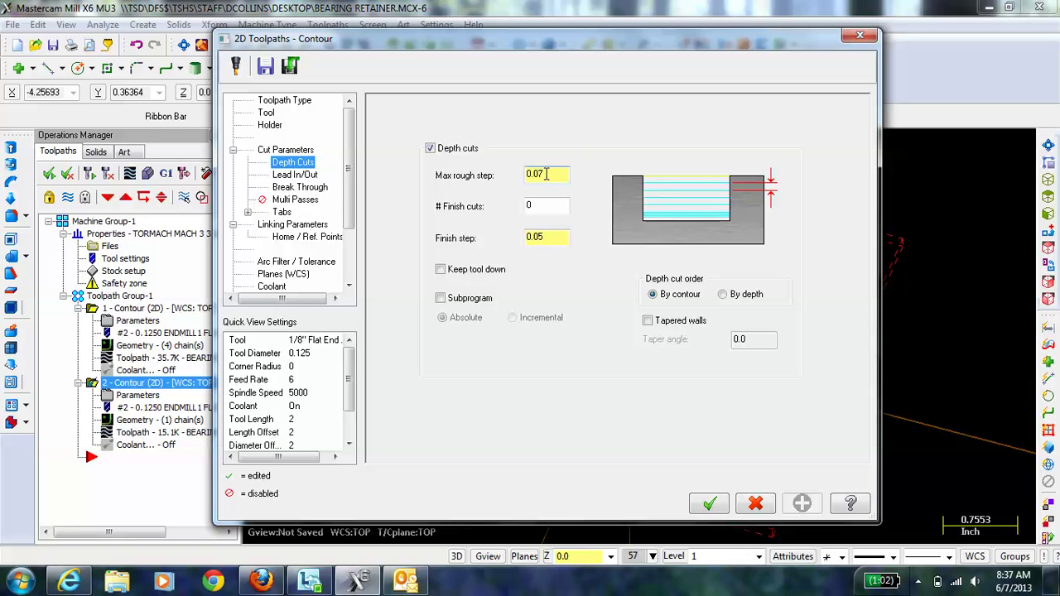
- Accept the contour, post all operations, and cancel saving the BEARING RETAINER NC file
click(709, 505)
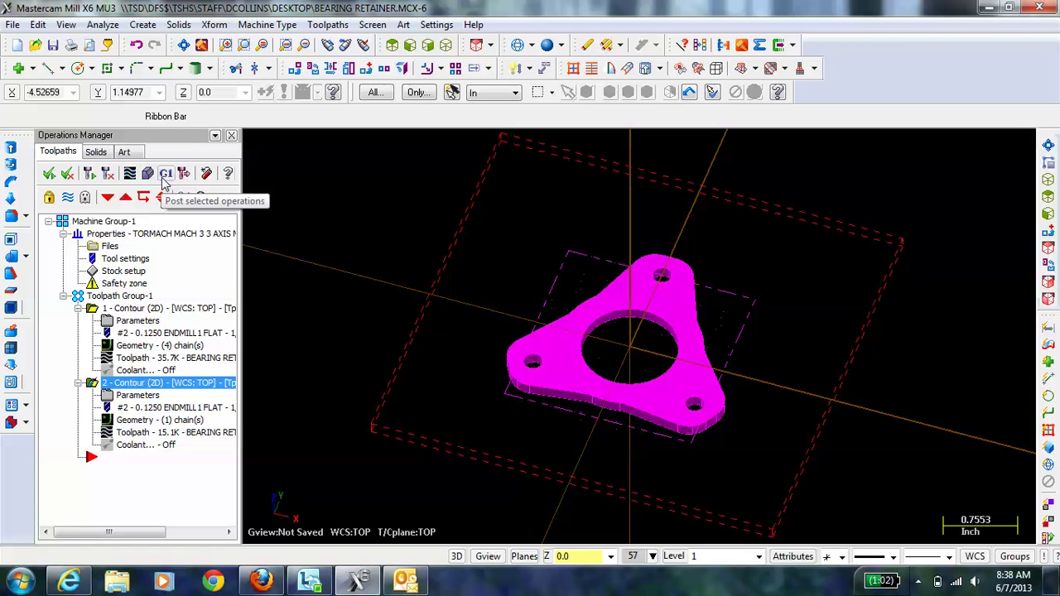
click(165, 174)
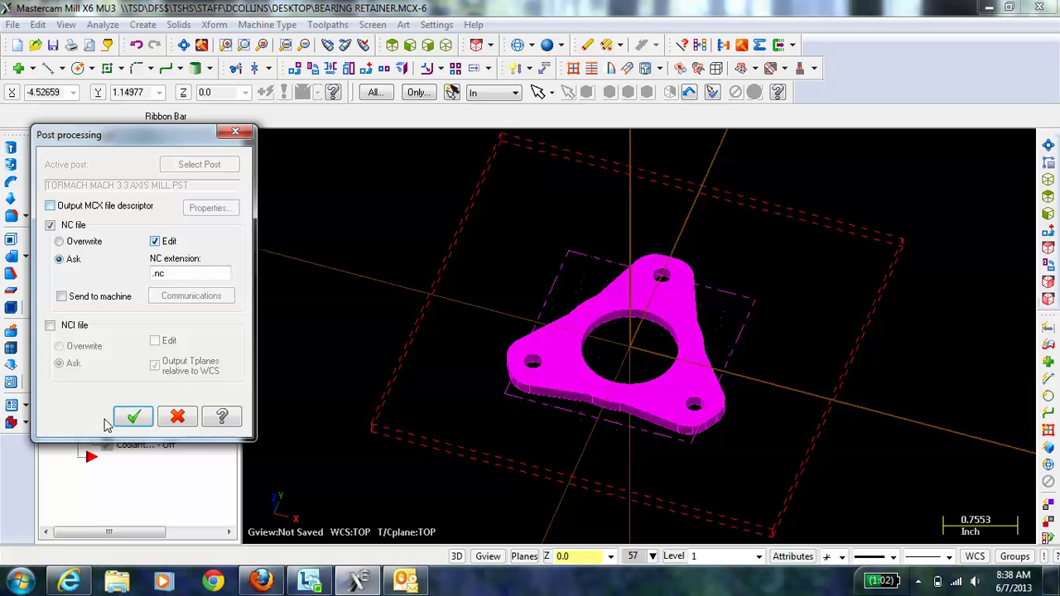
click(130, 419)
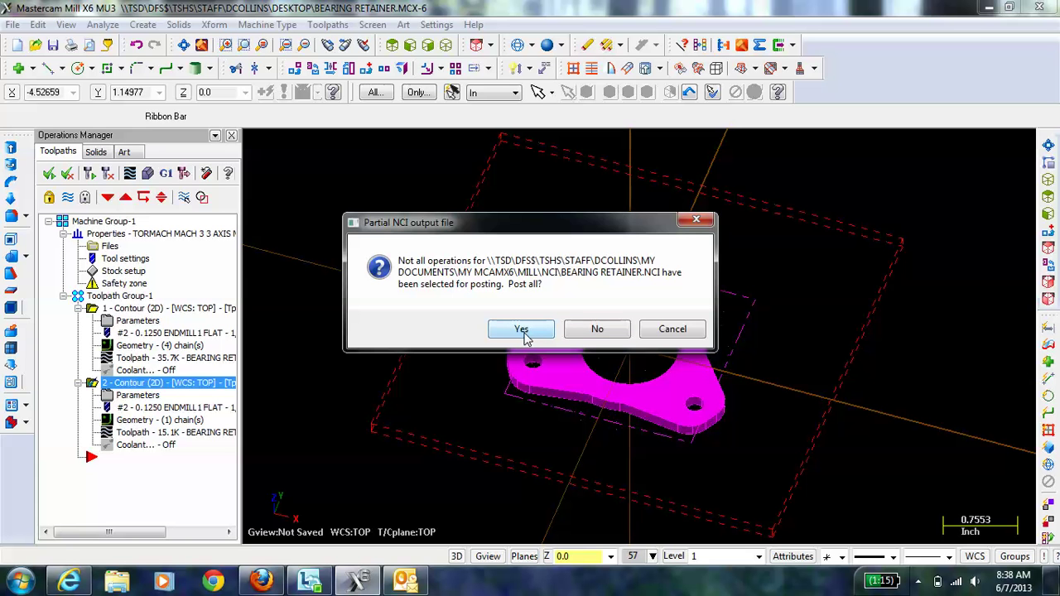
click(522, 330)
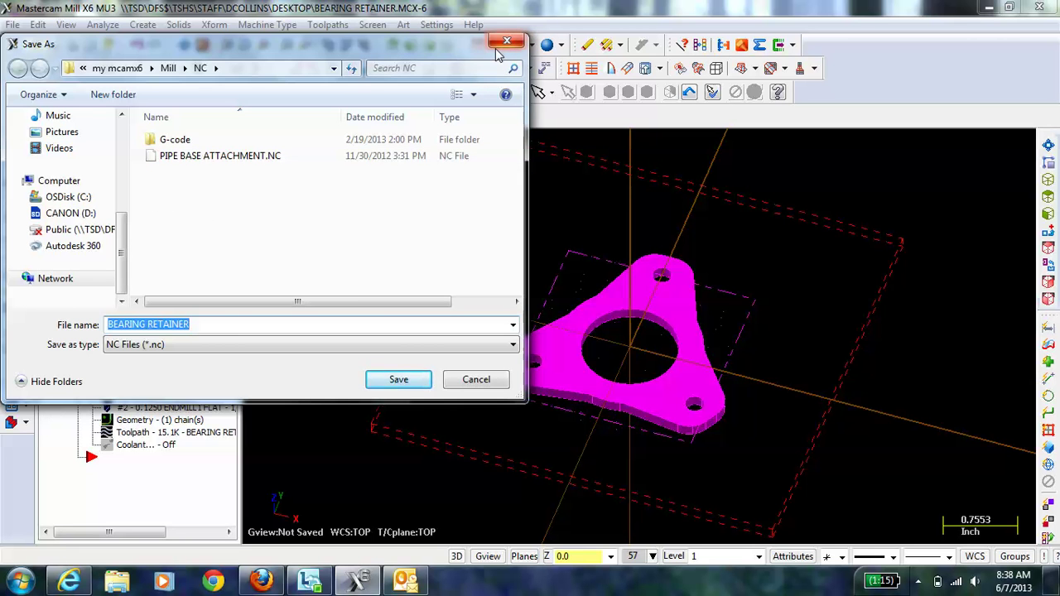
click(476, 381)
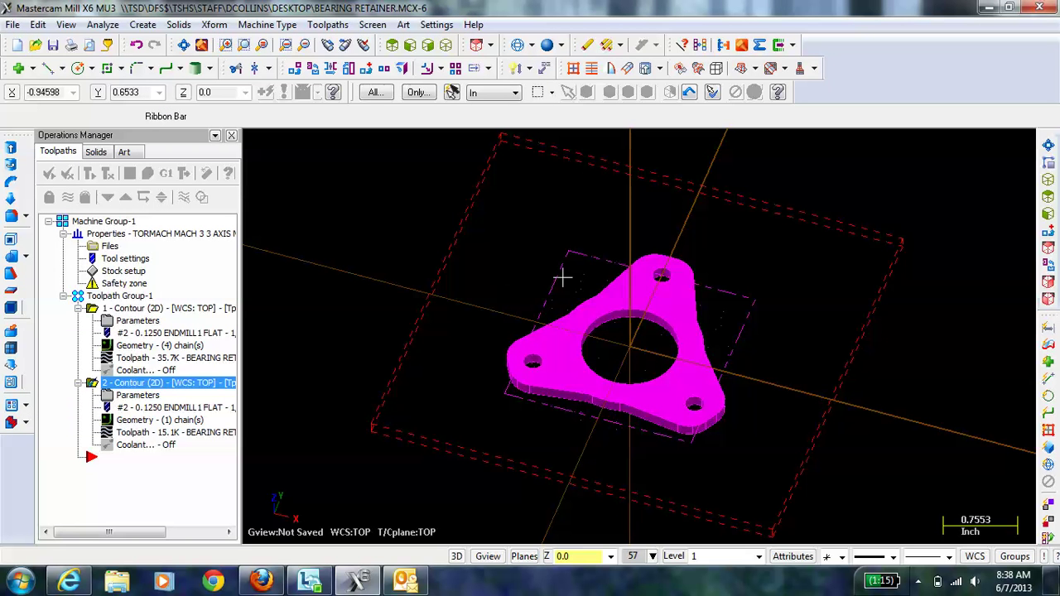